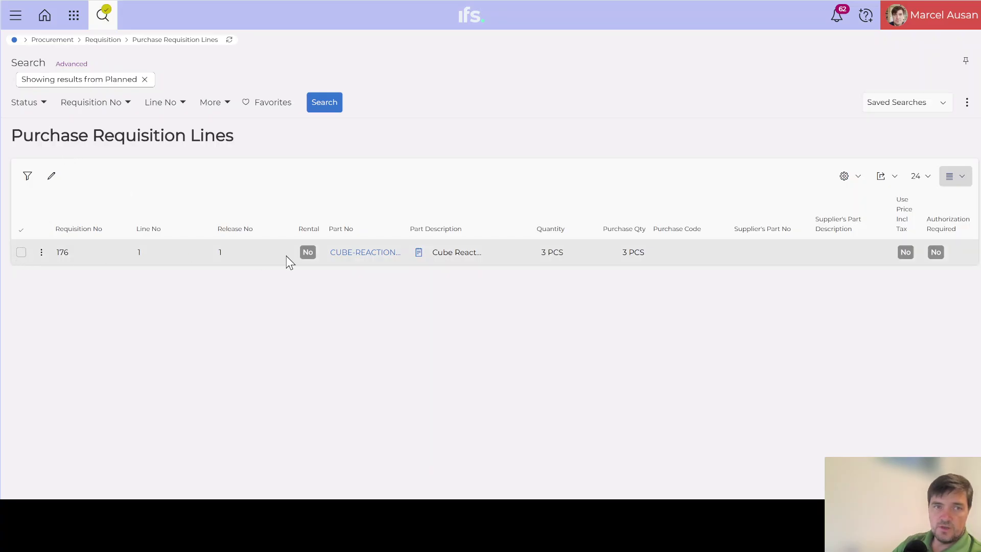
Check the conversion and transfer options of the planned requisition line, then return to the Operational Procurement lobby and refresh it.
left_click(20, 252)
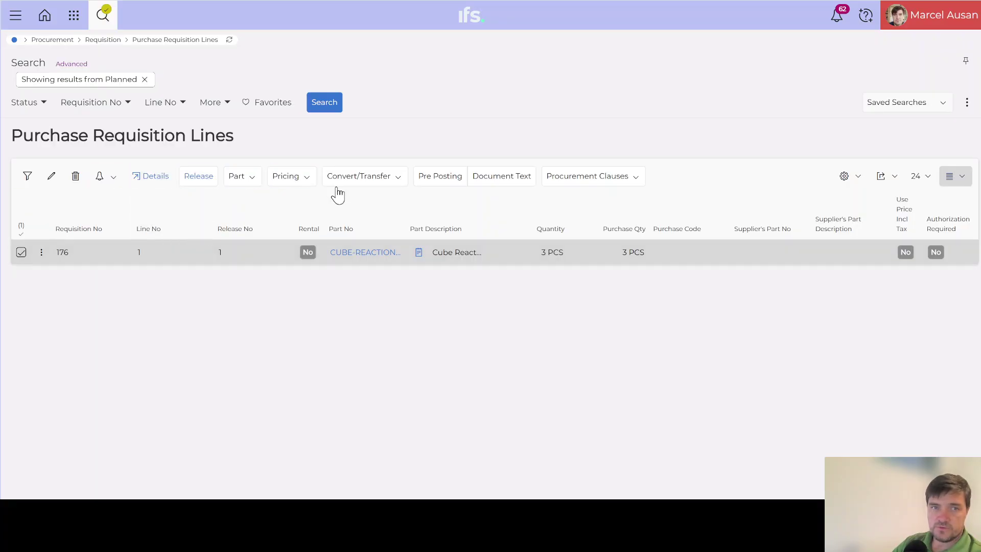
left_click(376, 182)
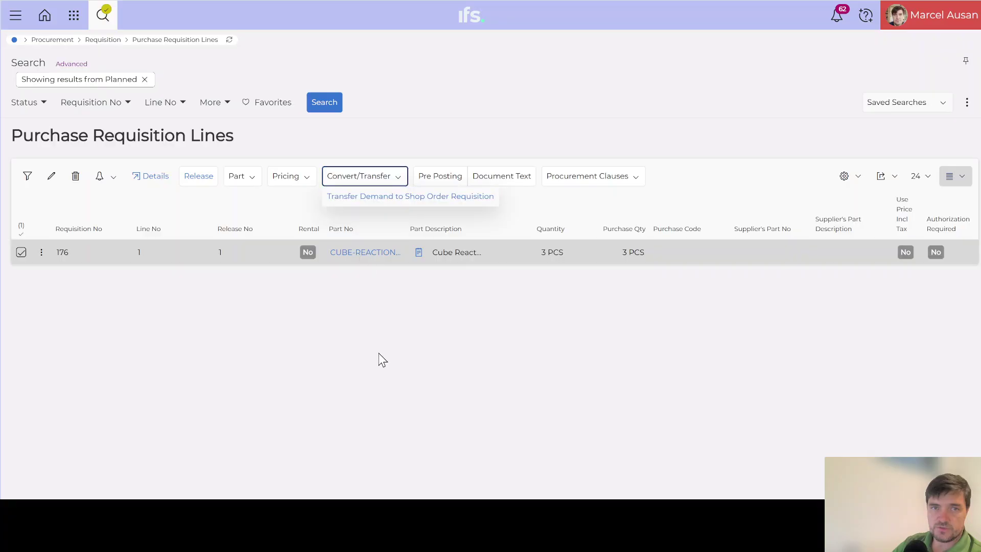
left_click(250, 149)
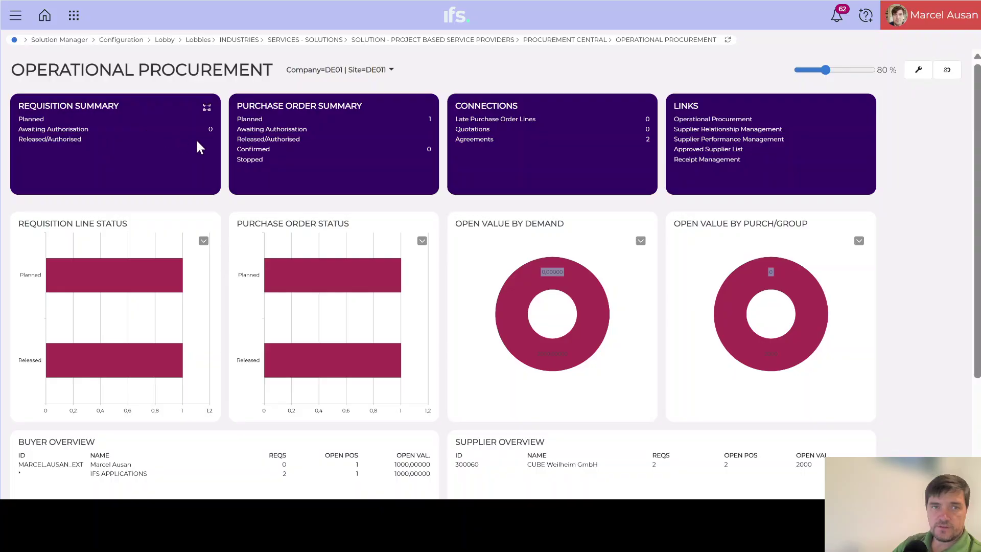
left_click(727, 40)
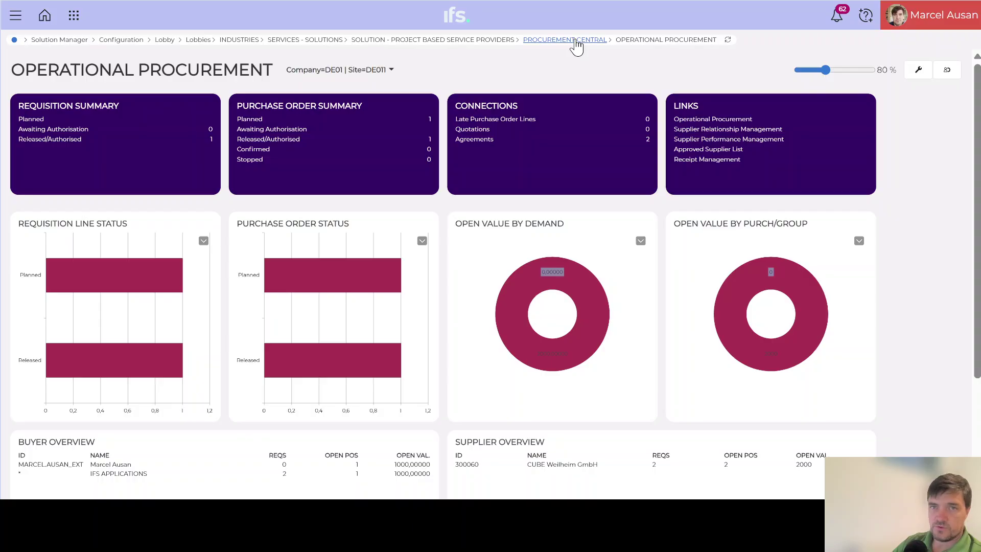
Open the Receipt Management lobby by way of Procurement Central and Operational Procurement, and set its zoom to 80%.
left_click(576, 41)
scroll(177, 398, "down", 3)
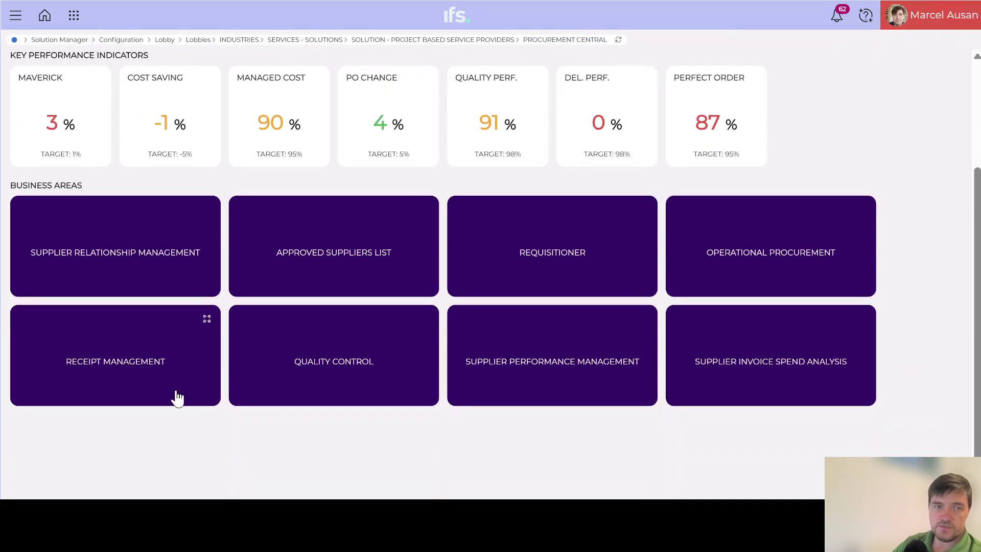
left_click(755, 258)
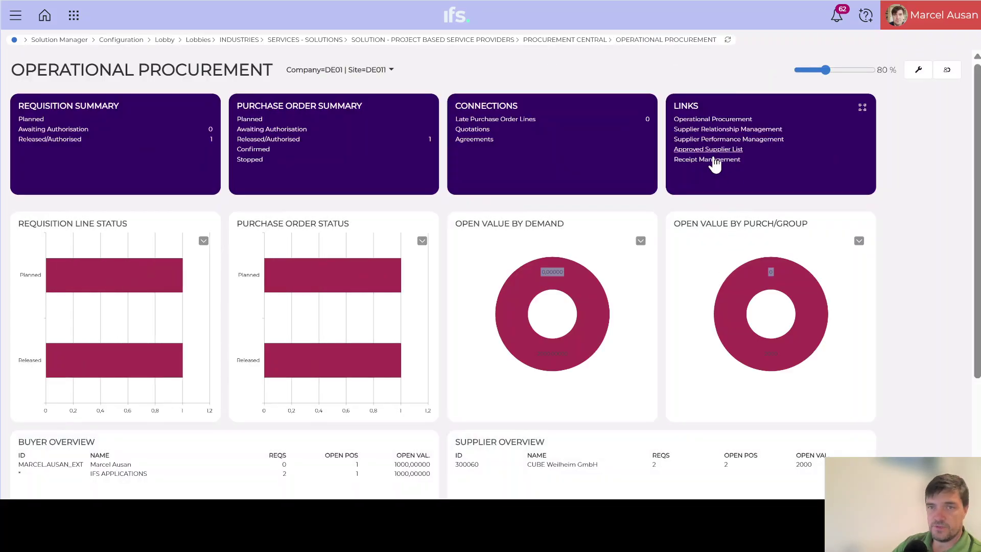
left_click(703, 160)
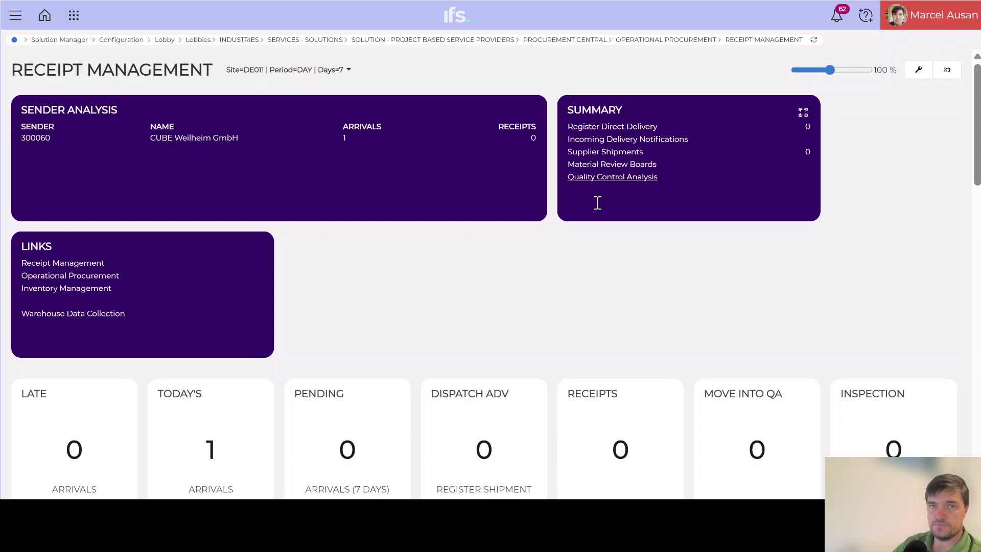
left_click_drag(833, 68, 825, 67)
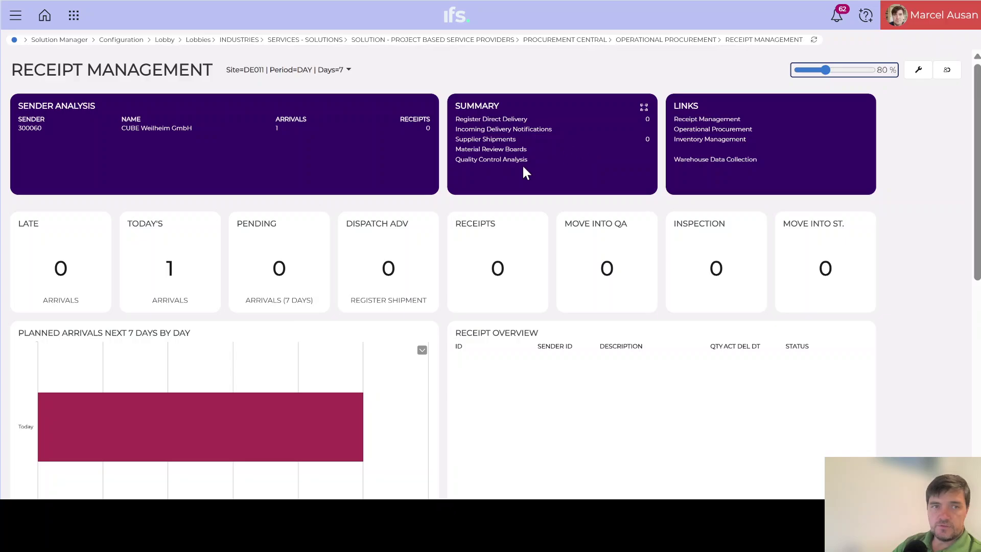
Open today's arrivals and select the purchase order line to view its receiving actions, then return to Receipt Management.
scroll(511, 174, "down", 3)
scroll(227, 230, "up", 2)
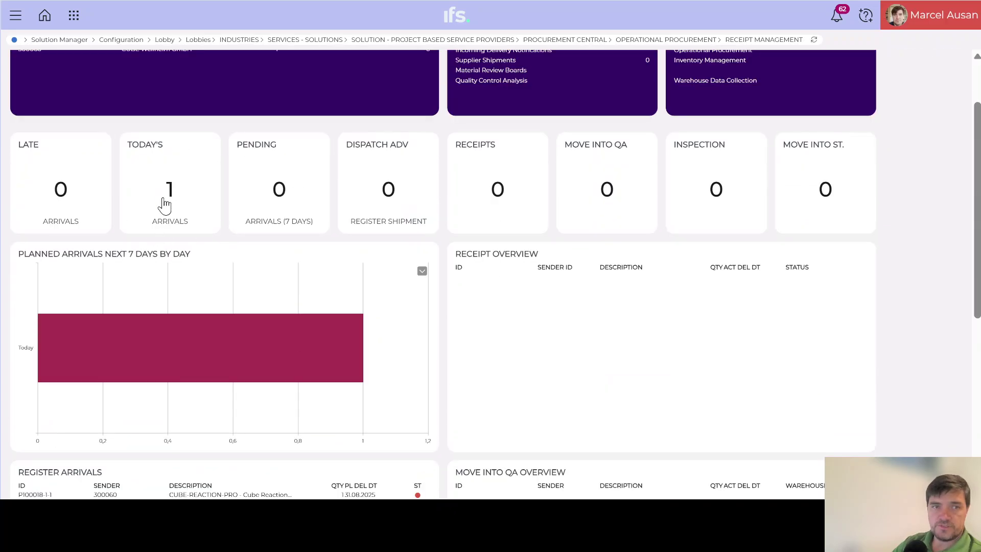
scroll(167, 215, "up", 2)
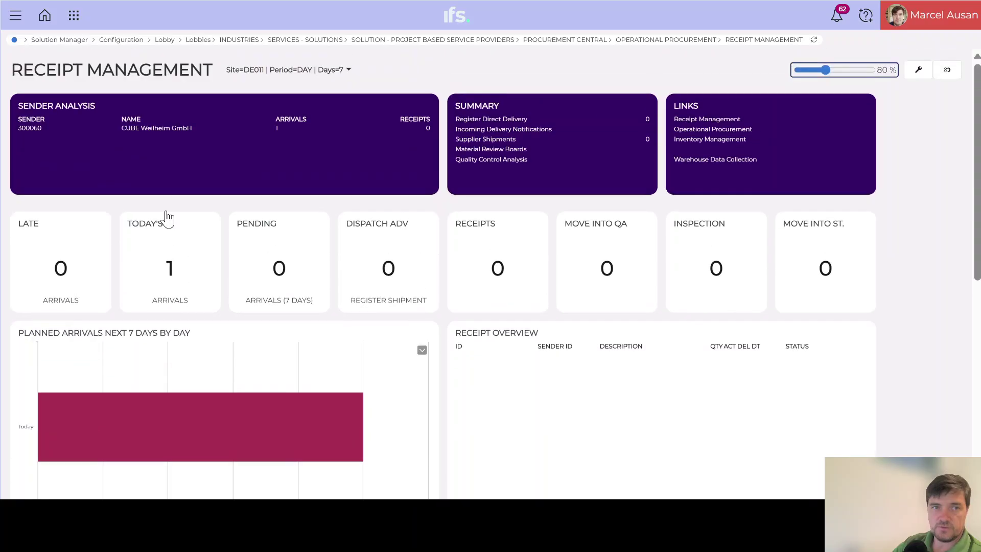
left_click(175, 273)
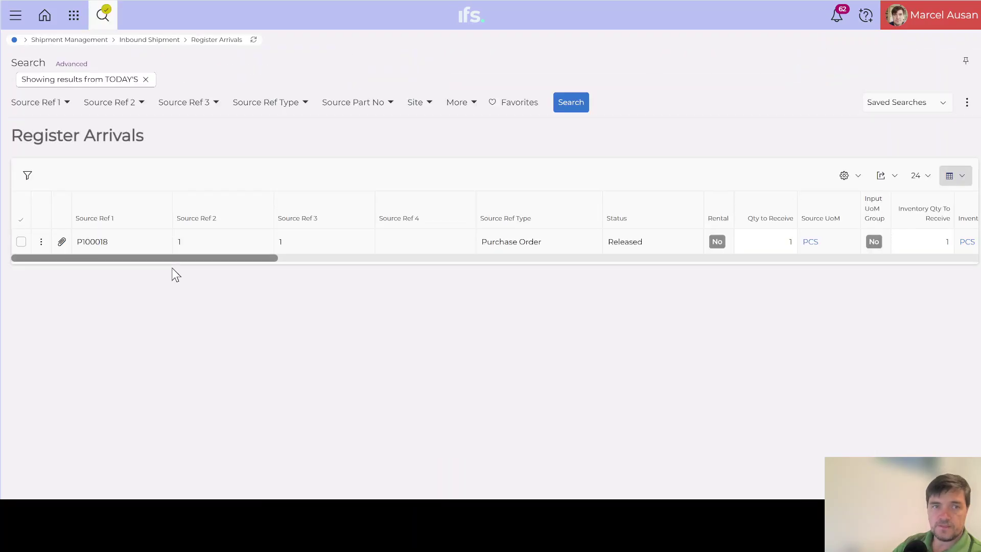
left_click(21, 243)
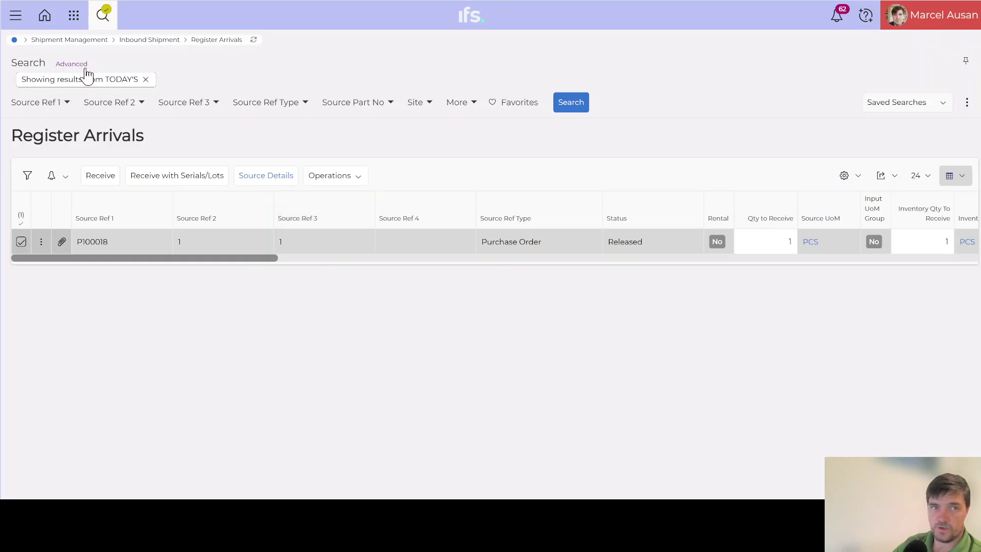
key("alt+Left")
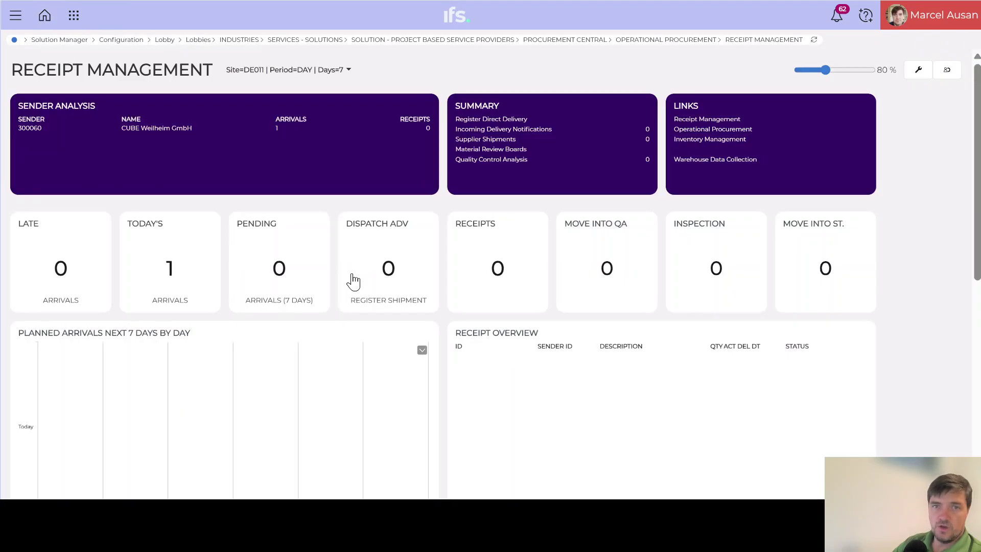
Review the Receipt Management tiles and overviews, and return to the Operational Procurement lobby.
scroll(538, 357, "down", 5)
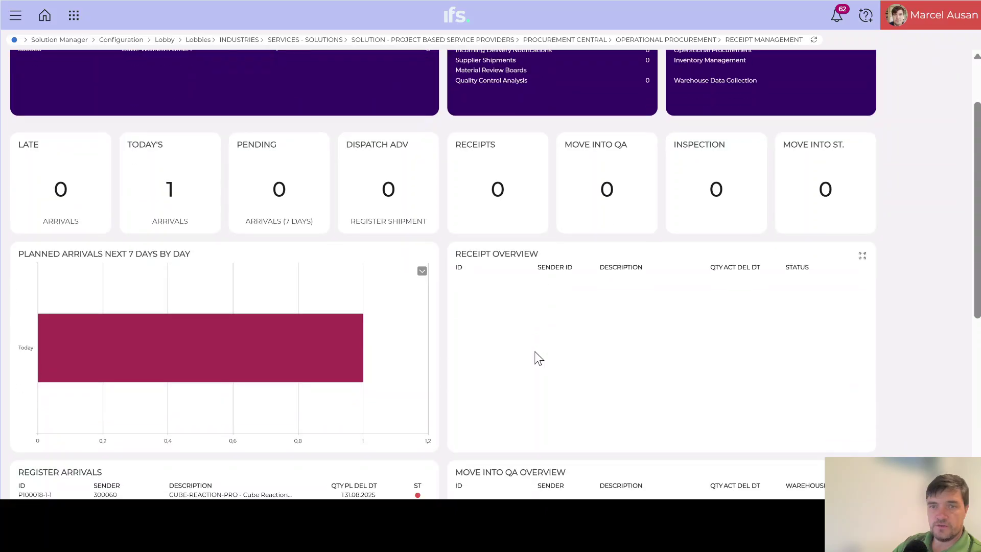
scroll(517, 355, "up", 5)
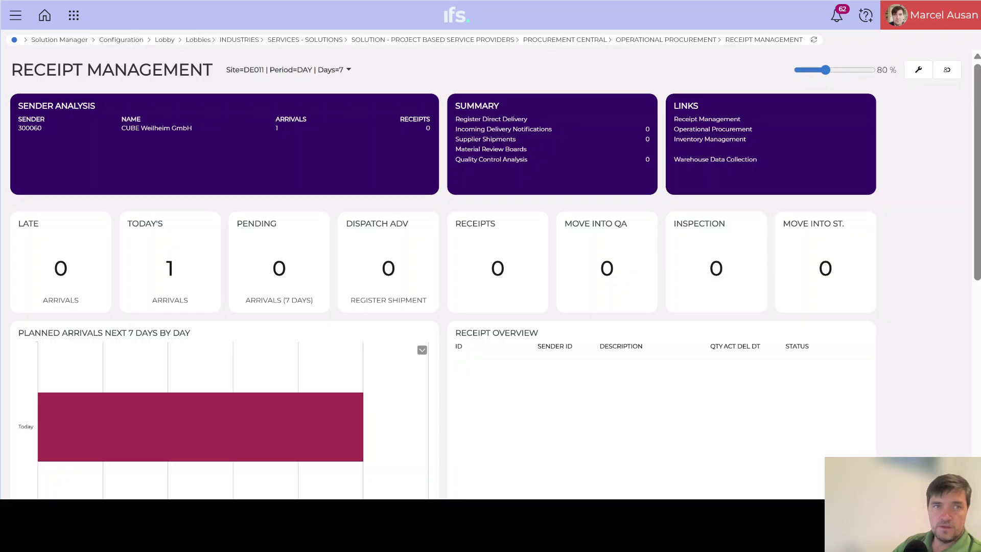
key("alt+Left")
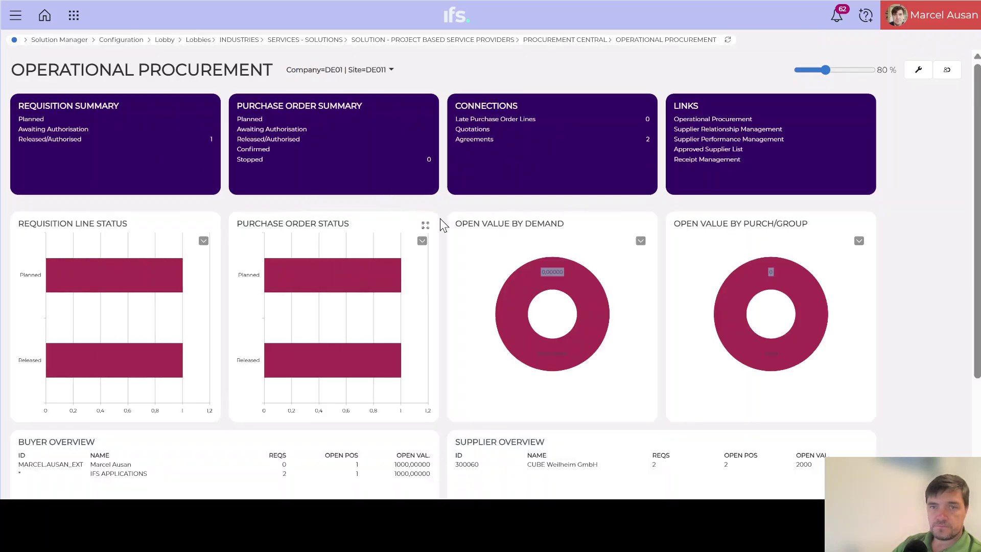
Examine the planned and released bars in the Requisition Line Status and Purchase Order Status charts.
mouse_move(56, 284)
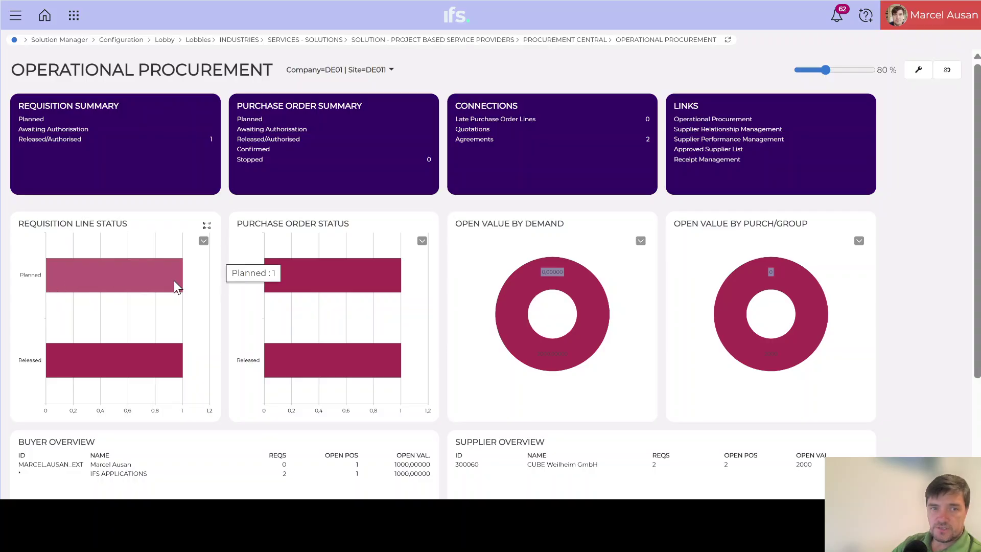
mouse_move(90, 376)
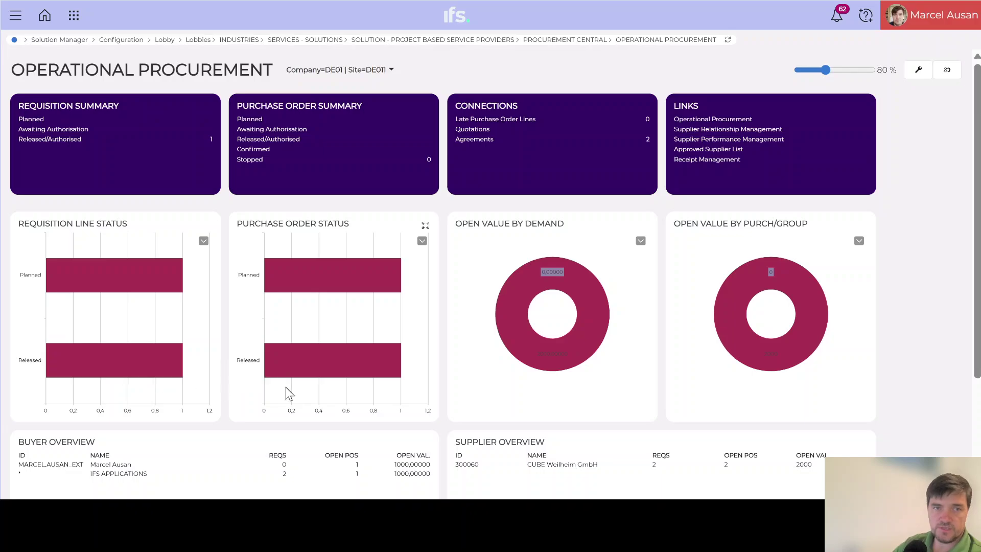
mouse_move(334, 283)
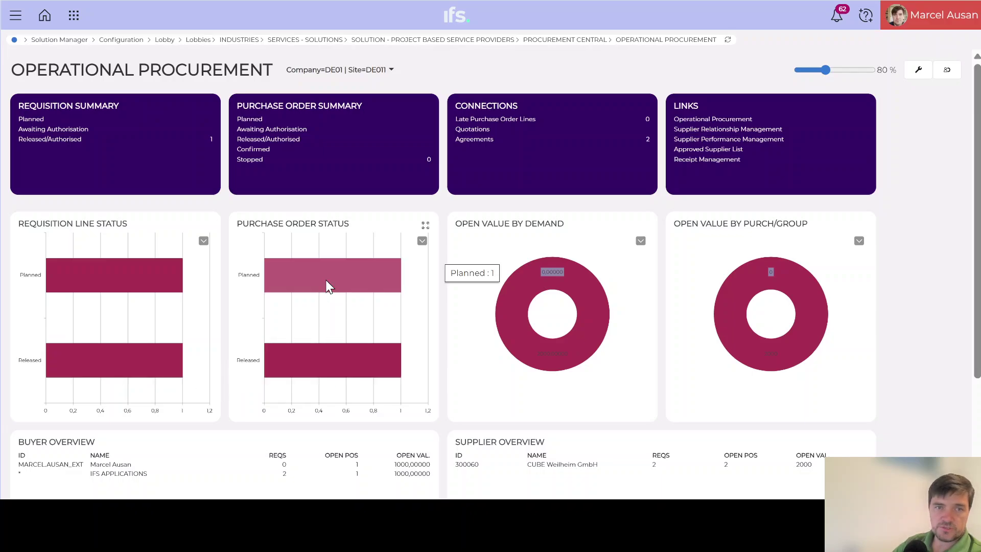
mouse_move(321, 368)
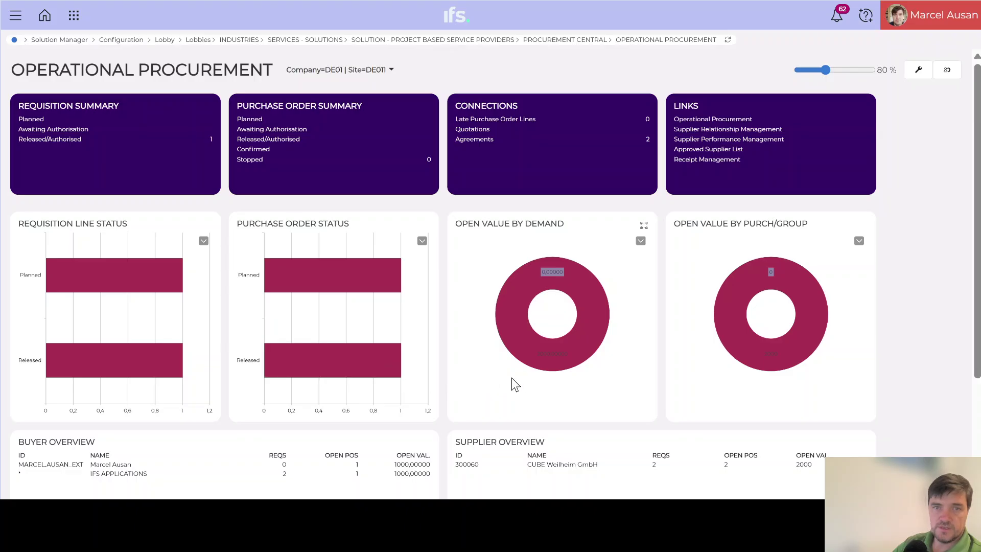
Inspect the Open Value by Demand chart and display its legend.
mouse_move(557, 264)
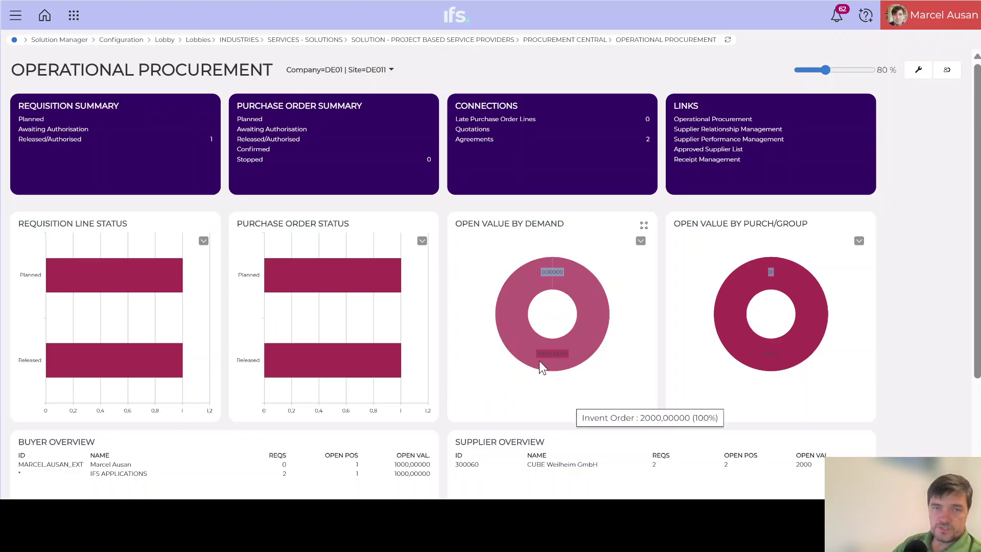
left_click(641, 241)
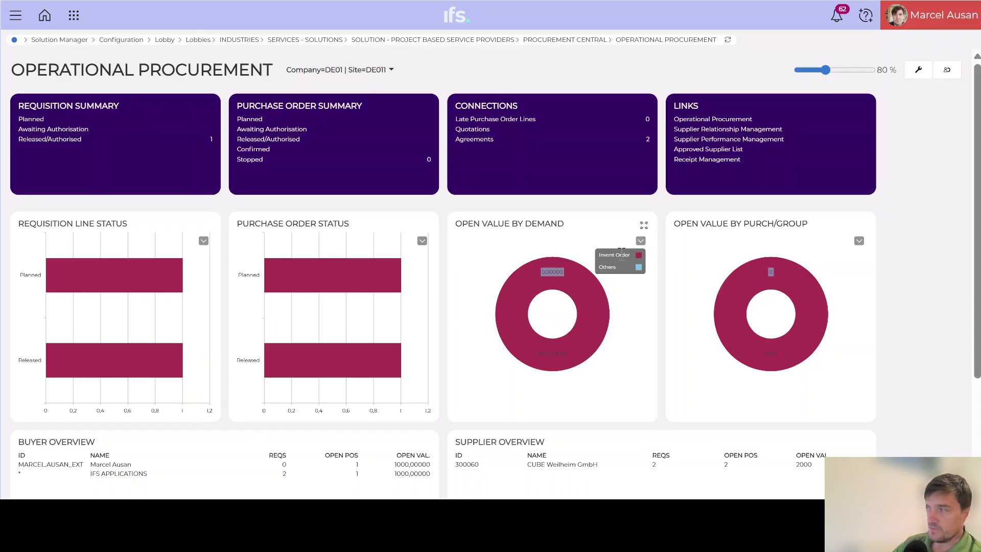
mouse_move(556, 324)
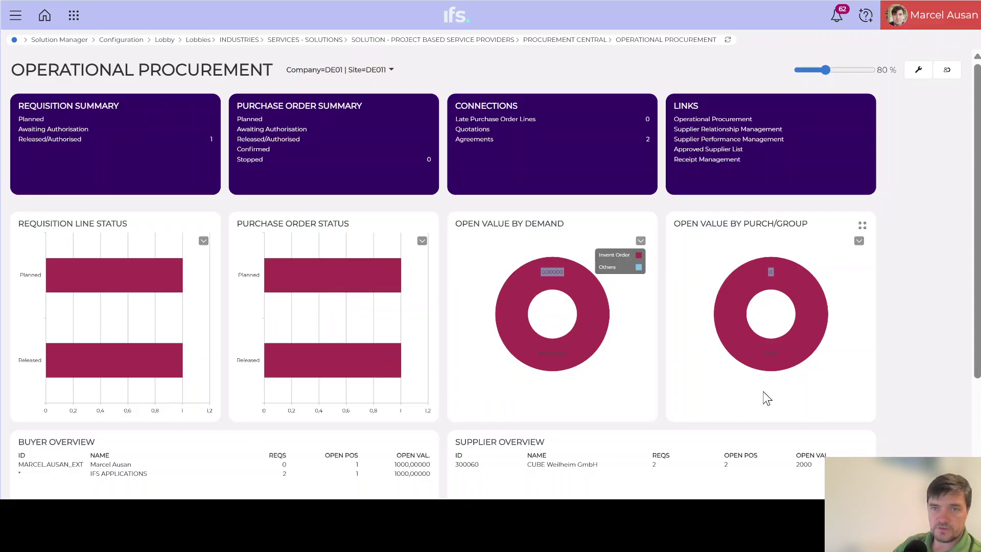
Inspect the Open Value by Purch/Group chart, briefly toggling its legend and checking the value of its segment.
mouse_move(736, 331)
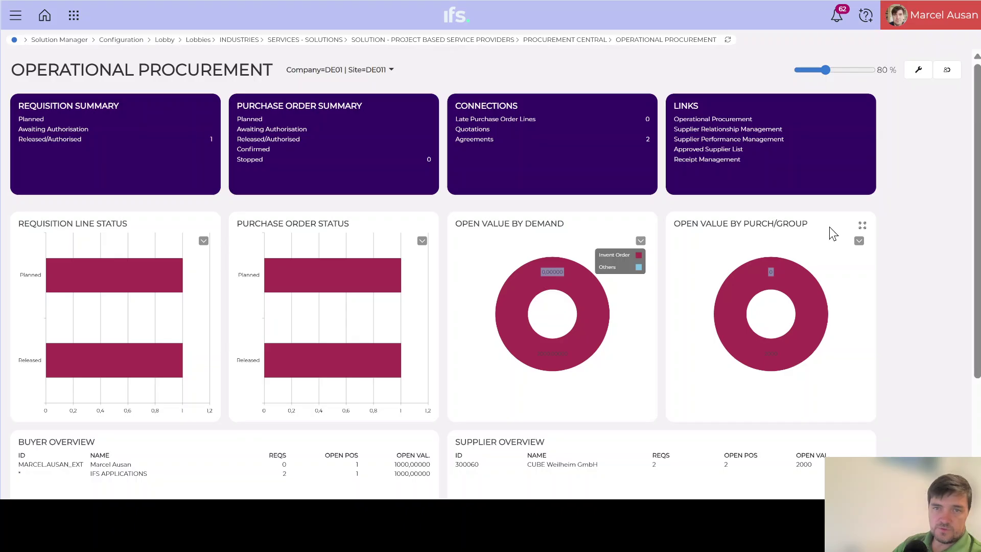
left_click(860, 241)
left_click(861, 243)
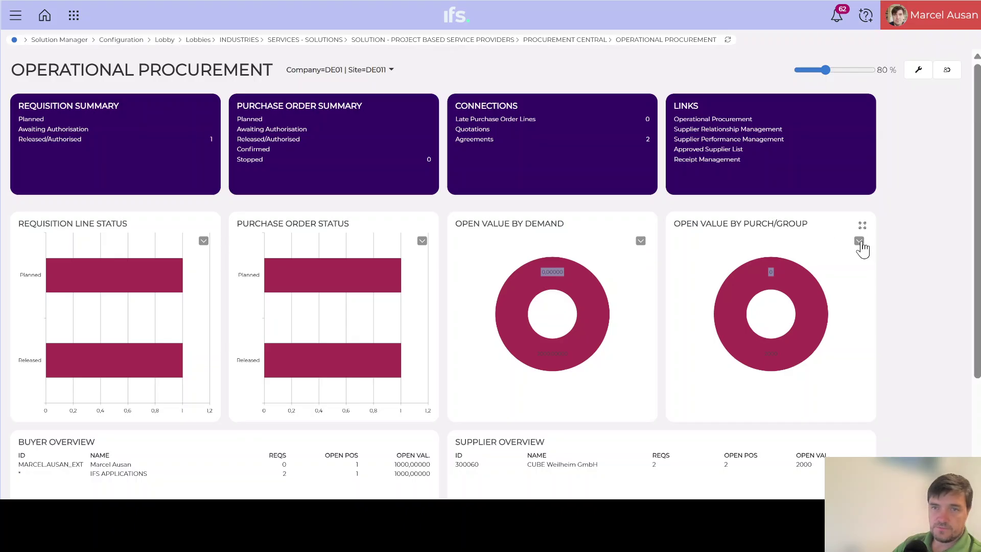
mouse_move(739, 345)
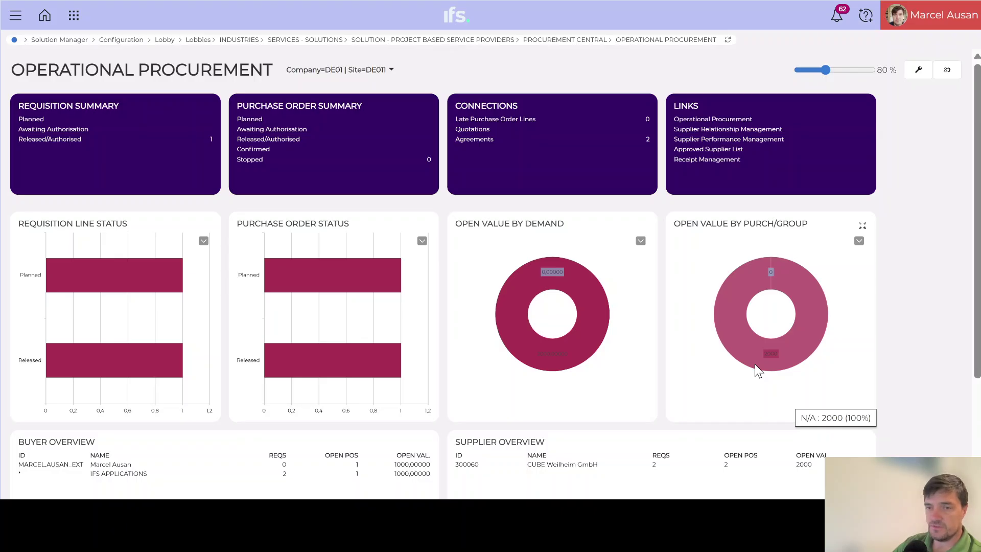
Review the Buyer Overview and Supplier Overview for requisitions, open purchase orders and open value.
scroll(755, 363, "down", 2)
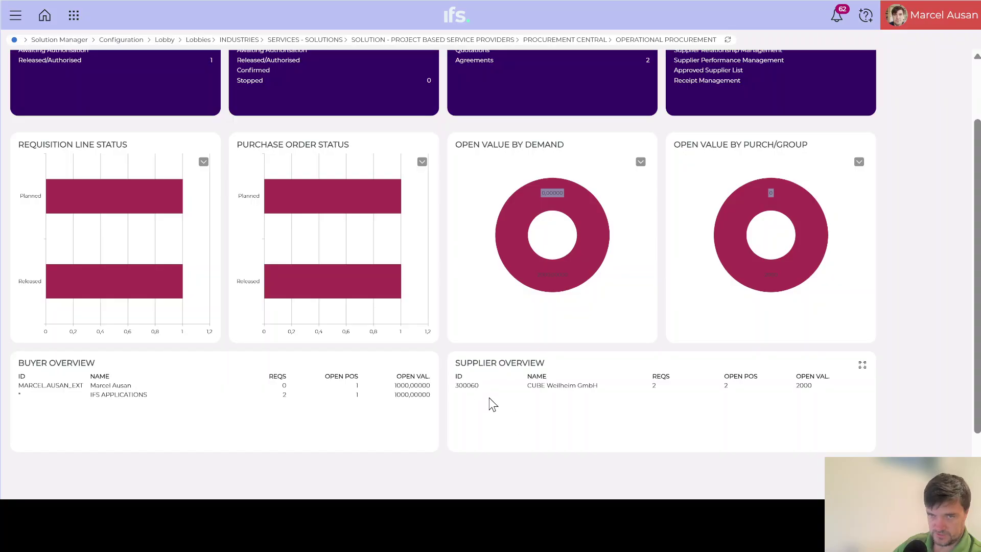
scroll(475, 423, "up", 2)
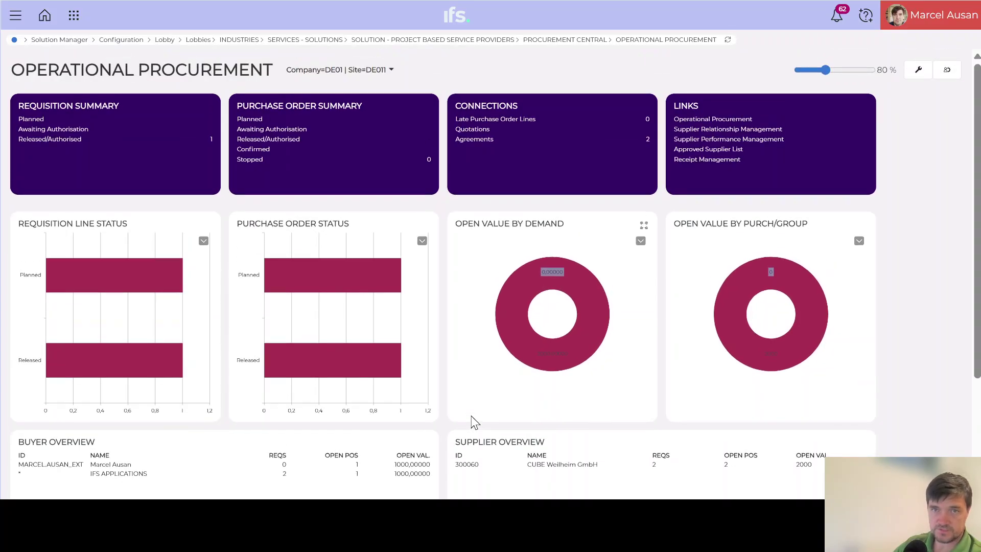
scroll(403, 429, "down", 2)
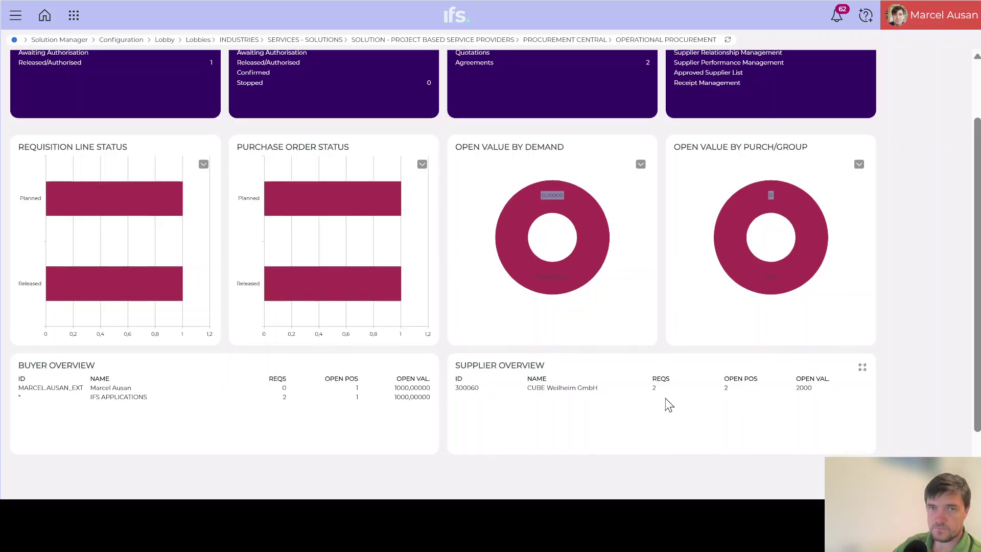
scroll(669, 404, "up", 2)
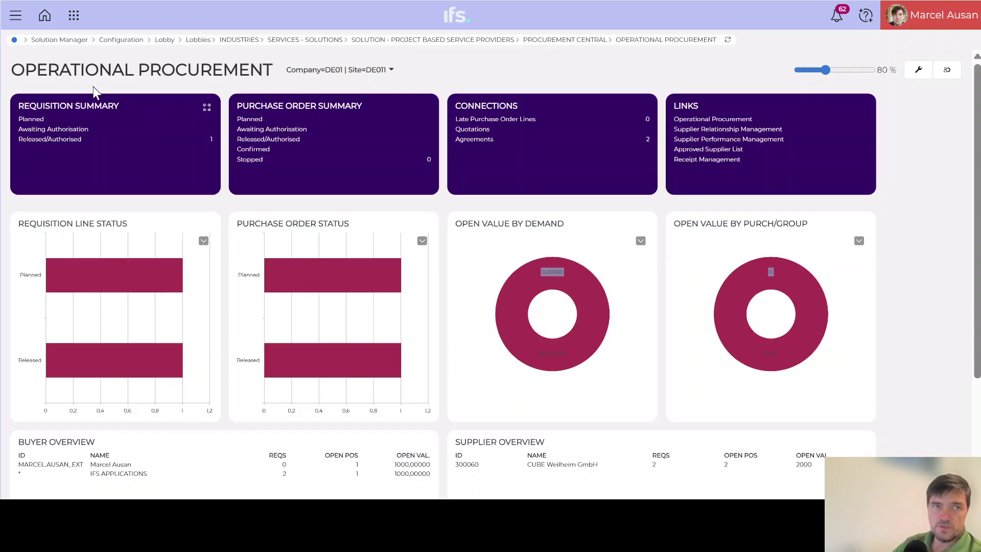
left_click(23, 22)
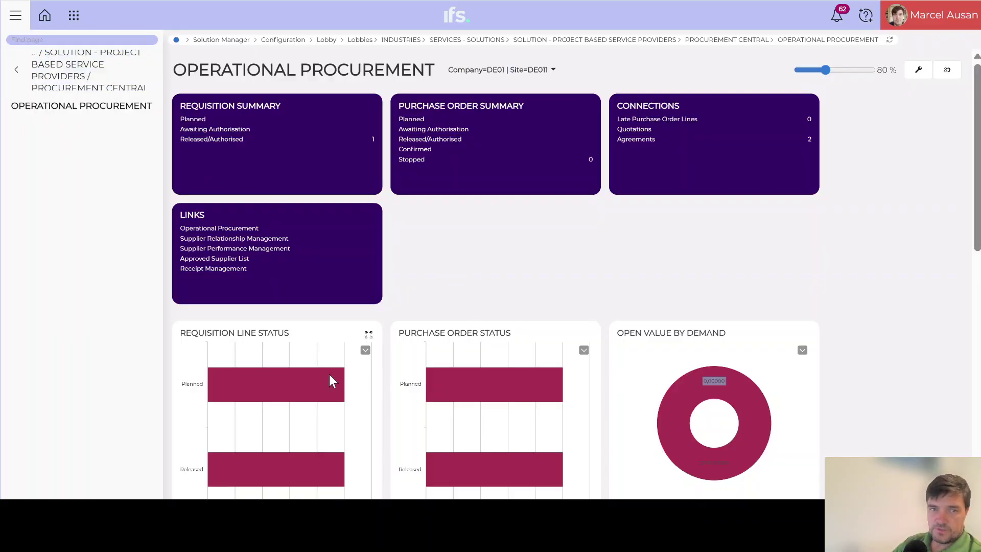
mouse_move(305, 369)
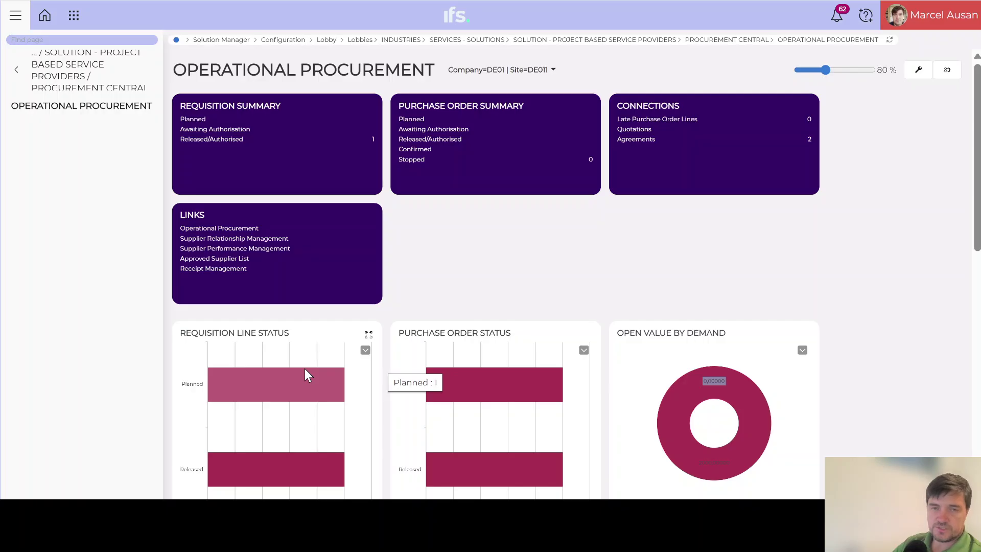
scroll(305, 368, "down", 2)
scroll(329, 372, "up", 2)
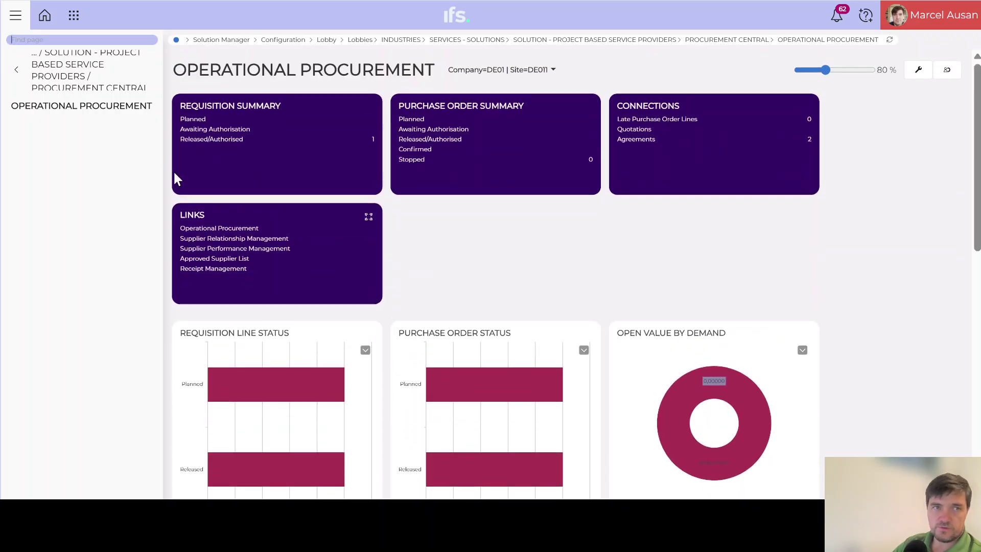
left_click(15, 15)
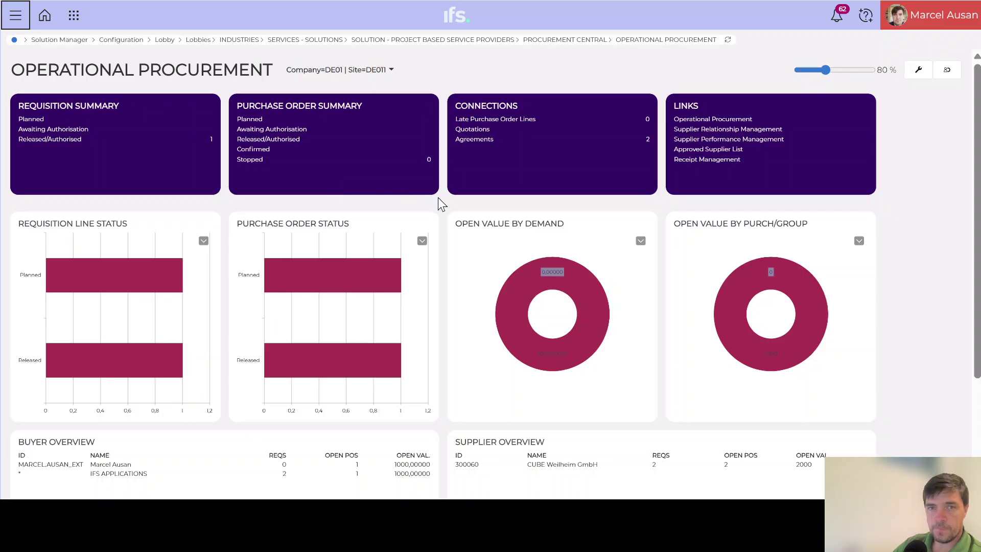
scroll(504, 194, "down", 3)
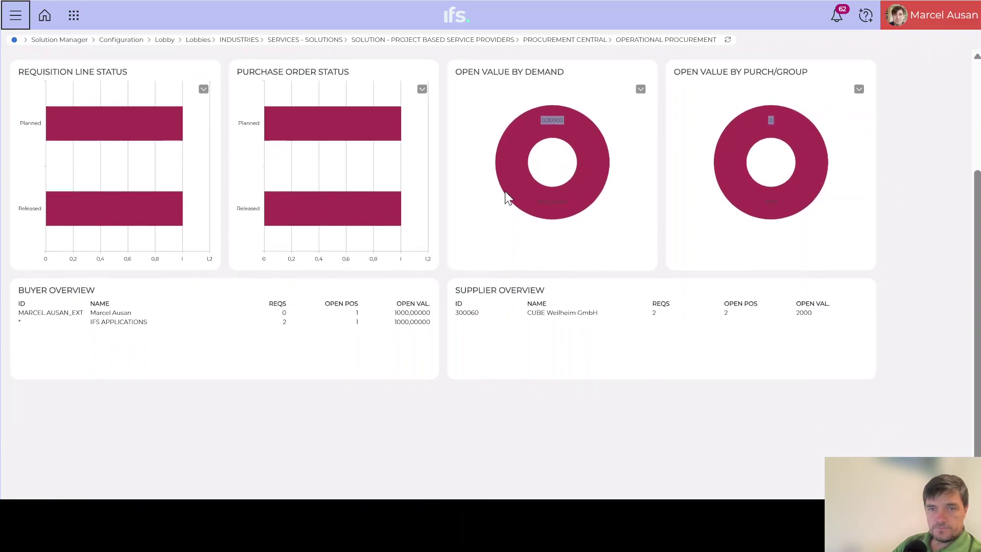
Return to the Project Based Service Providers solution lobby and open Month End Processing through Financials.
scroll(505, 192, "up", 3)
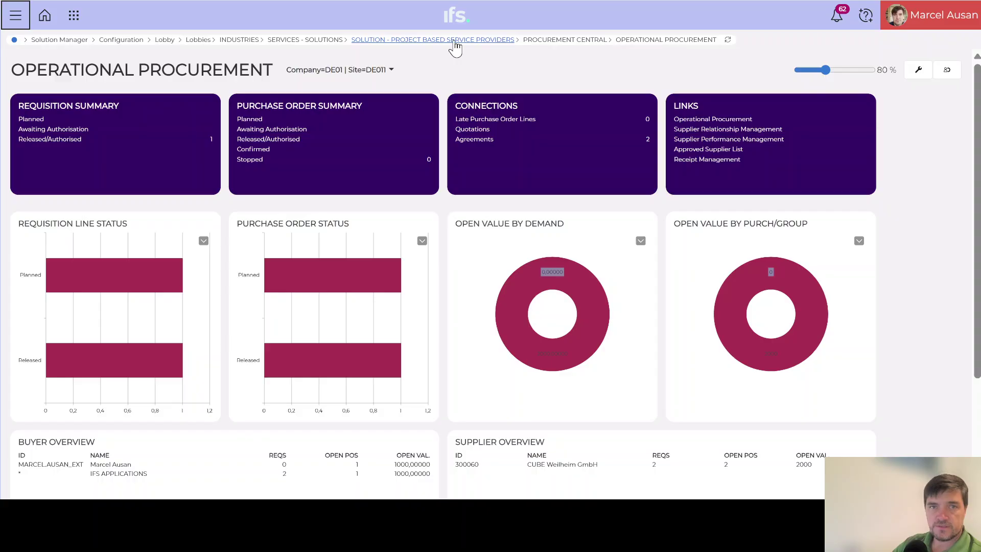
left_click(455, 41)
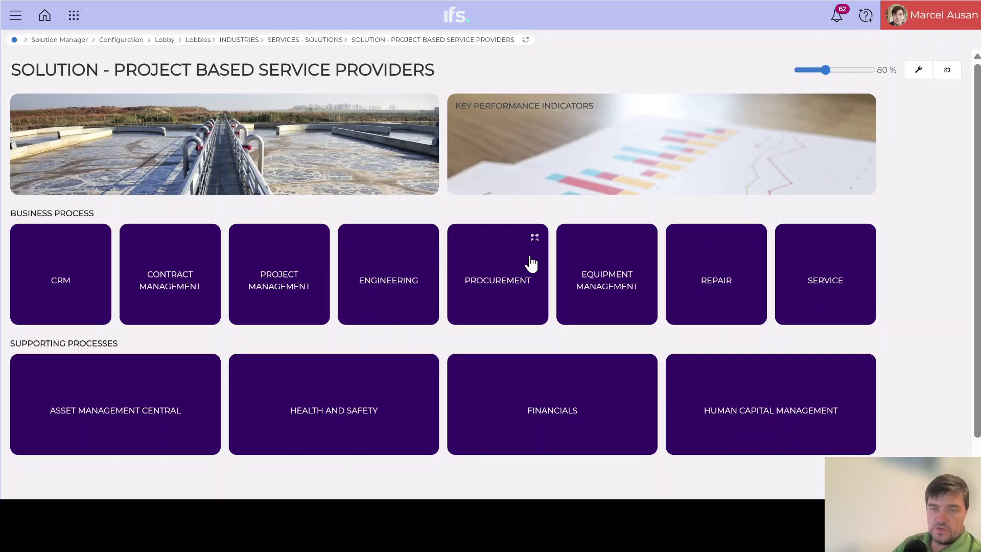
left_click(548, 410)
scroll(547, 408, "down", 2)
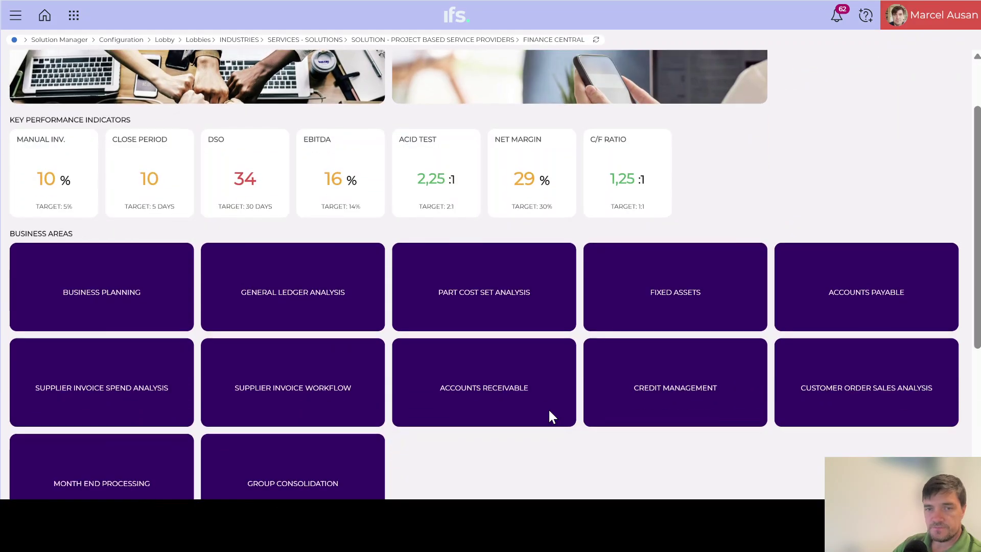
scroll(371, 454, "down", 2)
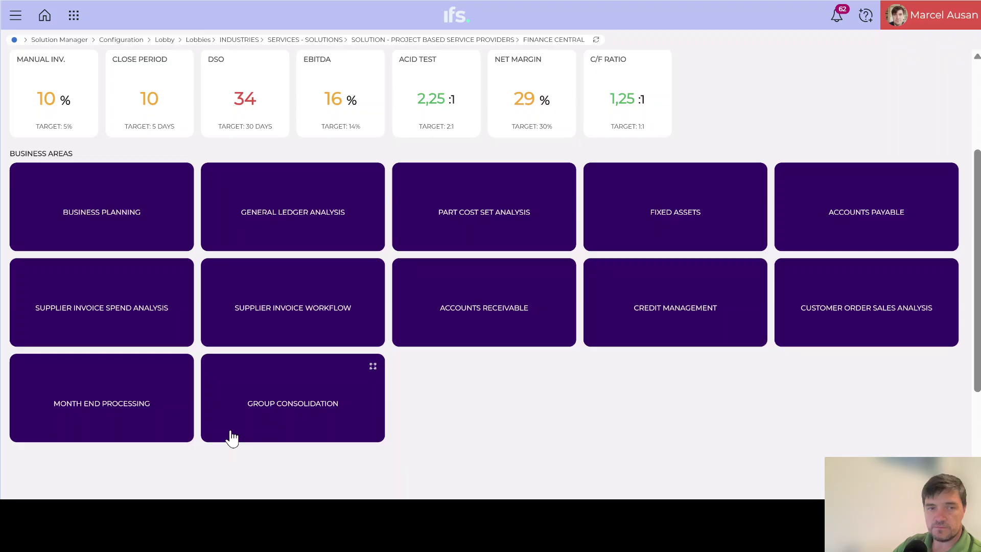
left_click(92, 414)
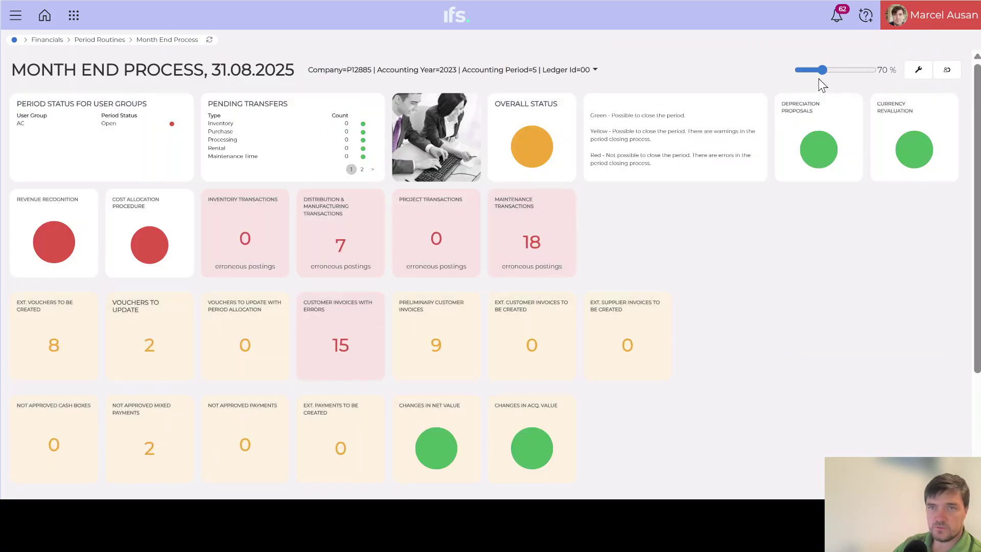
Set the Month End Process lobby zoom to 80% and review its period status, posting, voucher, invoice and payment tiles.
left_click(826, 69)
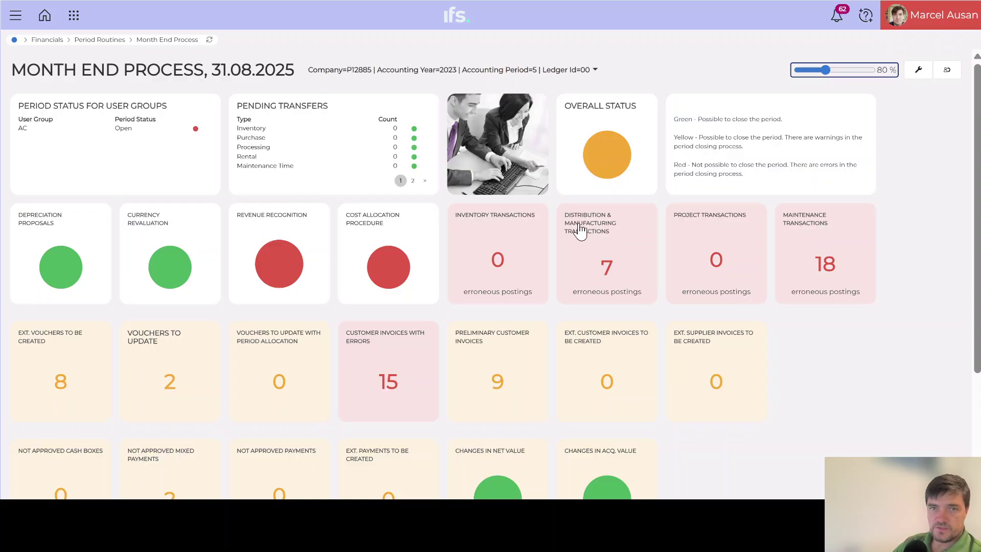
scroll(579, 242, "down", 2)
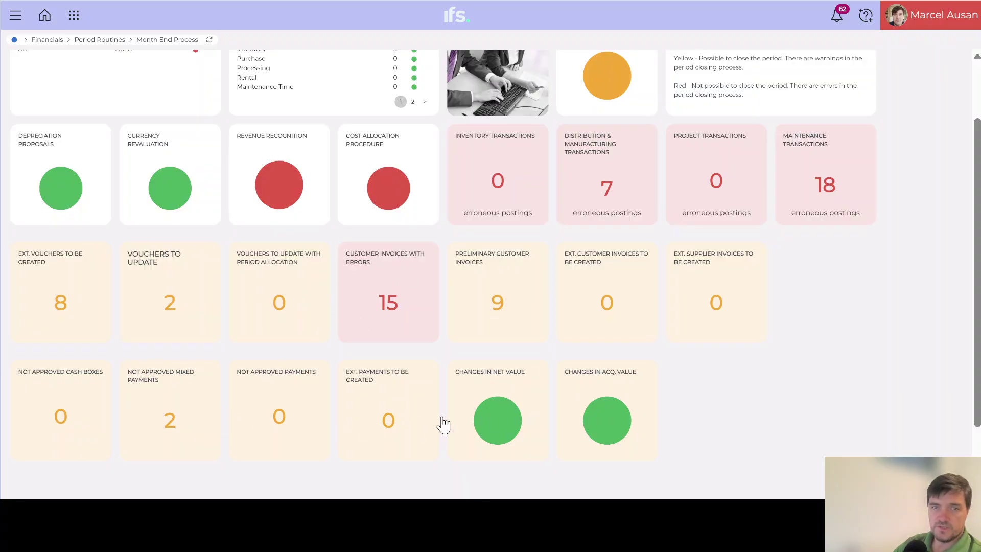
scroll(253, 283, "down", 2)
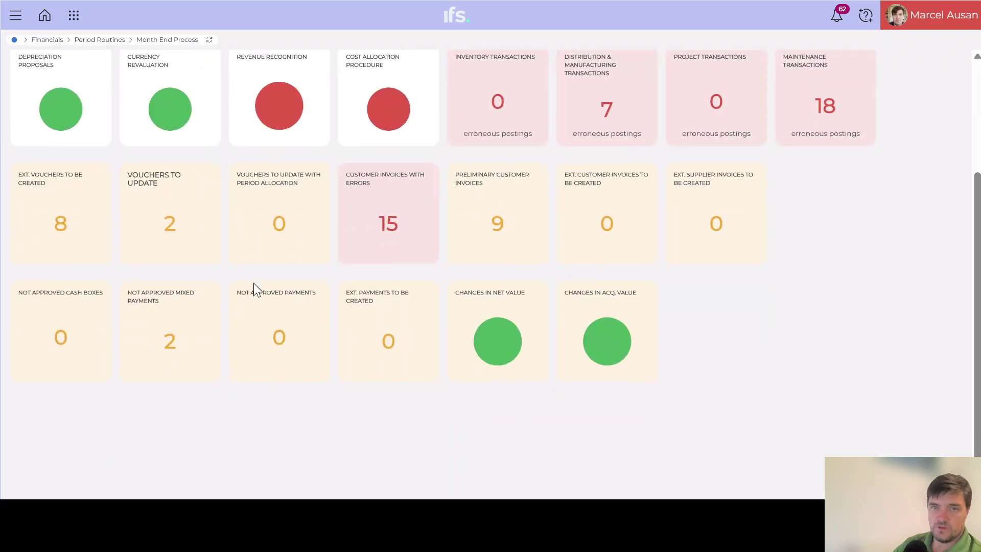
scroll(265, 293, "up", 4)
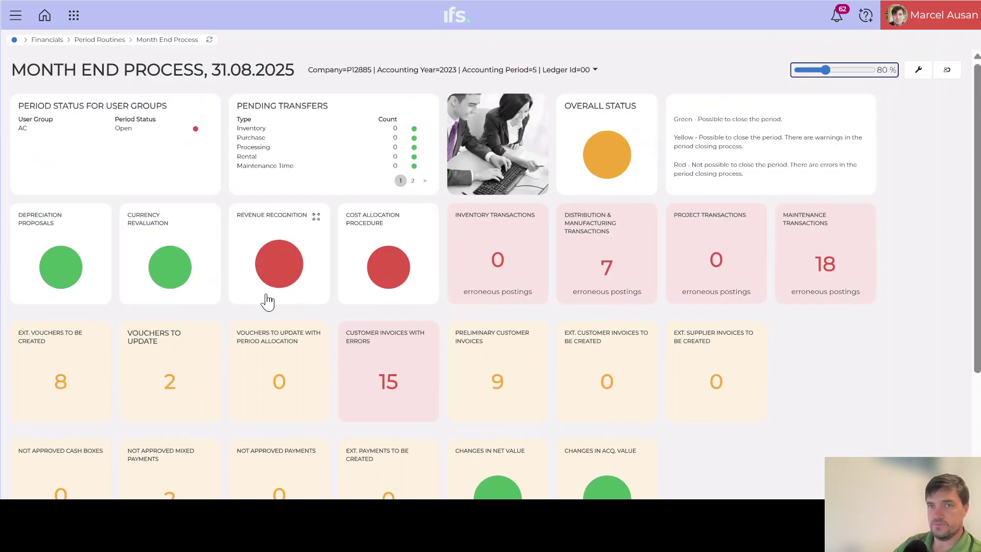
Open the erroneous maintenance transaction postings and switch the Work Task Posting Analysis list to the grid layout.
left_click(826, 266)
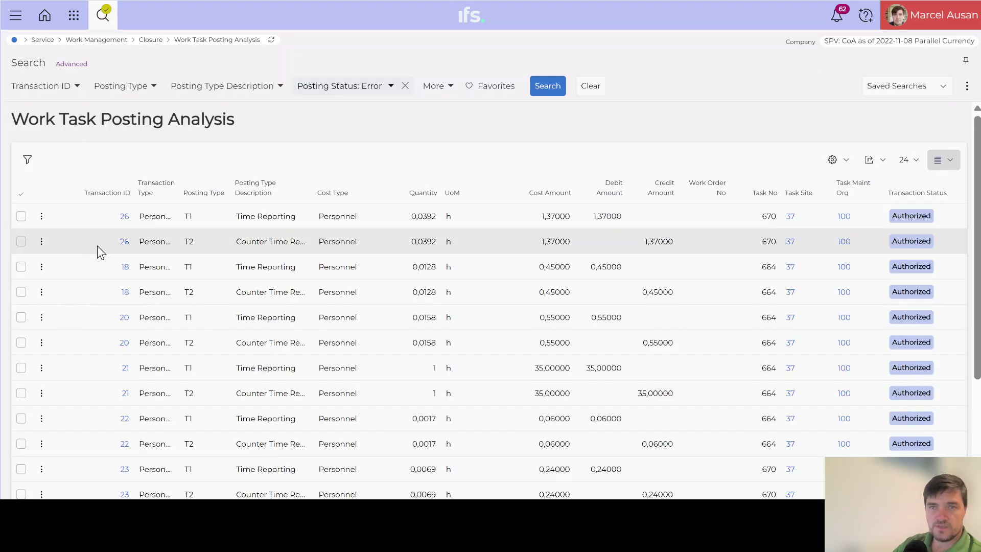
scroll(97, 246, "down", 5)
scroll(97, 246, "up", 5)
left_click(943, 160)
left_click(934, 181)
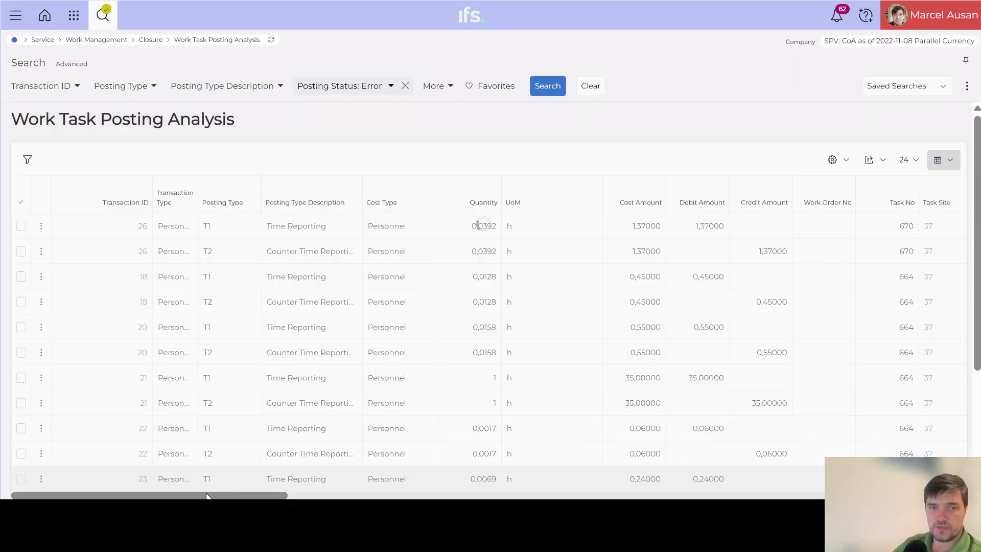
Examine the posting columns through to the Posting Status and Error Description of the erroneous work task postings.
left_click(343, 495)
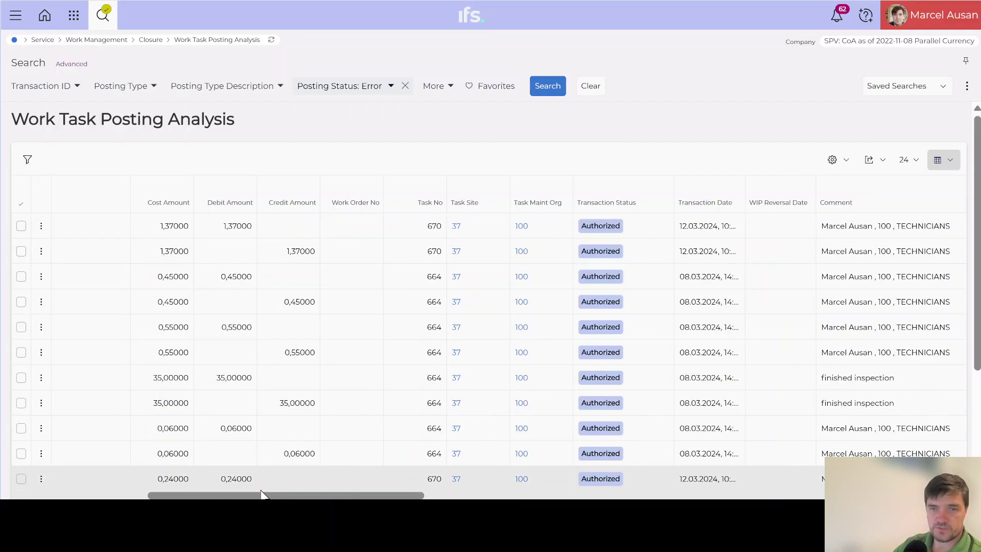
left_click_drag(261, 494, 422, 495)
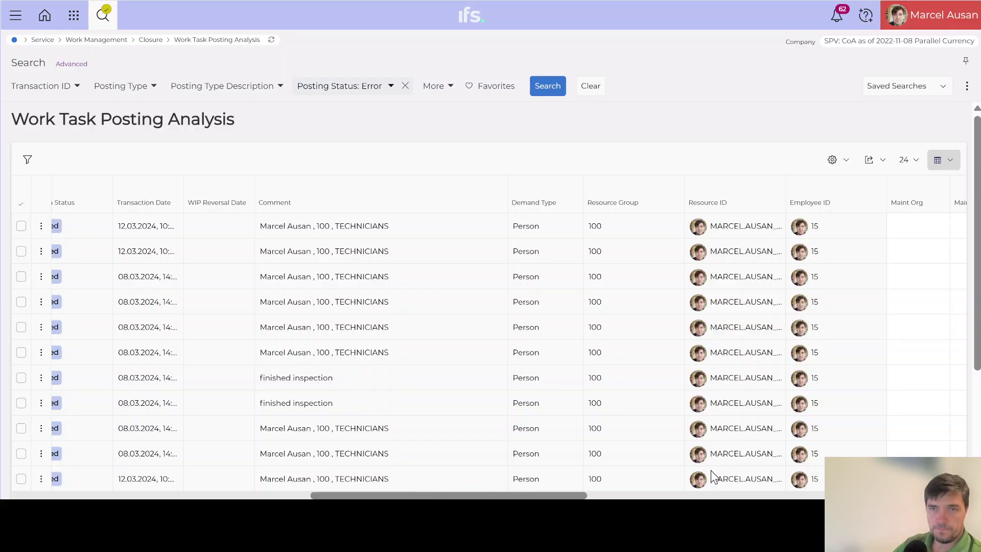
left_click_drag(711, 470, 837, 474)
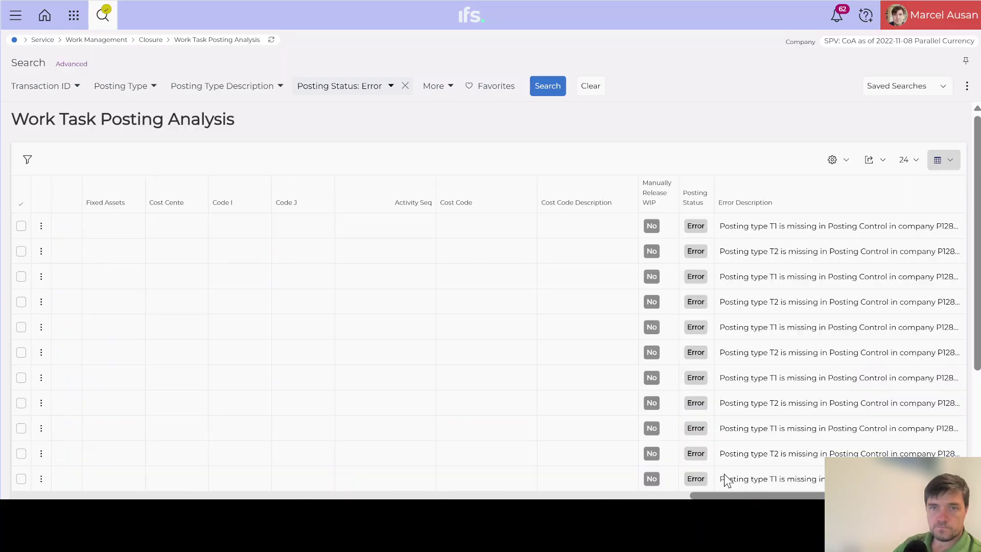
left_click_drag(724, 474, 899, 477)
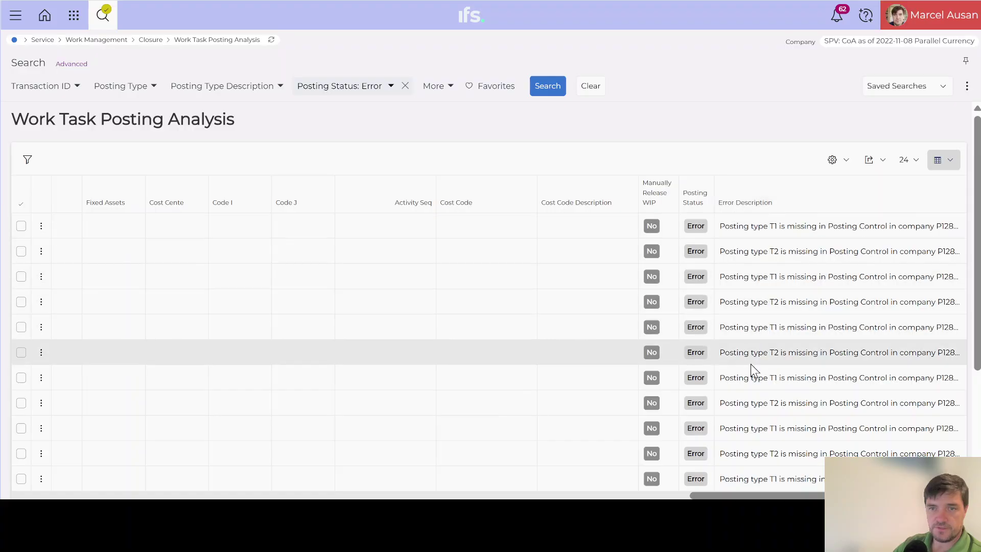
scroll(754, 376, "down", 3)
scroll(758, 383, "up", 3)
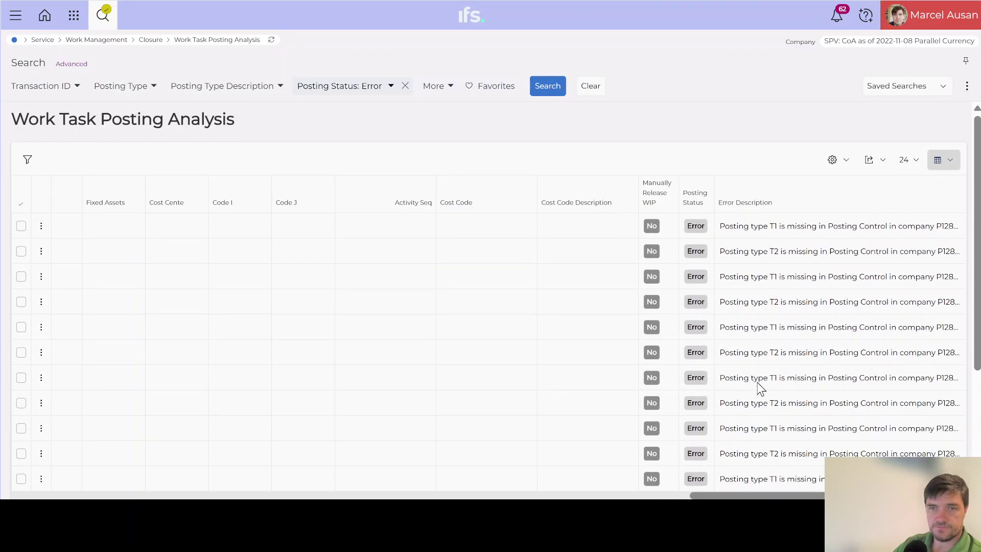
scroll(725, 280, "down", 3)
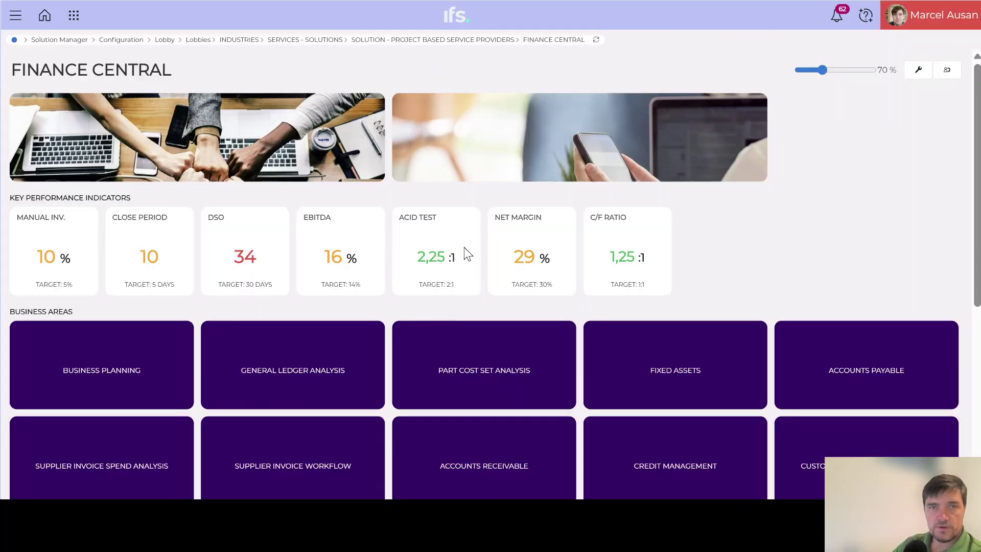
Return to the Operational Procurement lobby by way of Procurement Central and refresh its data.
left_click(429, 40)
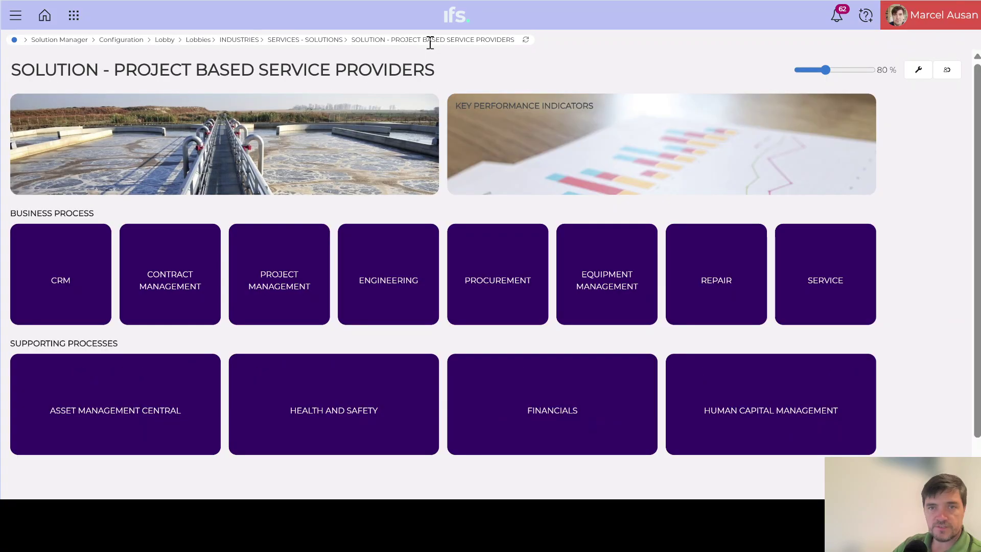
left_click(497, 284)
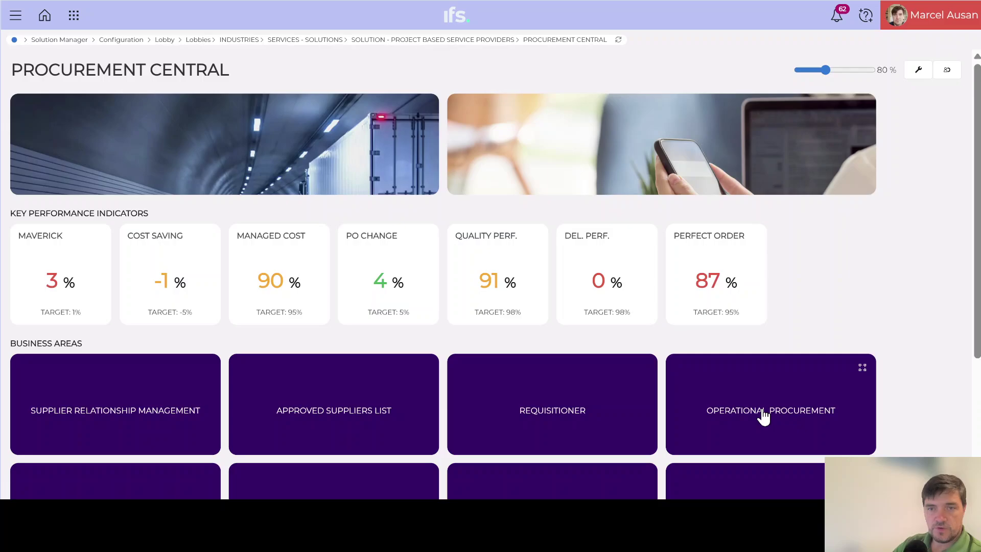
left_click(760, 414)
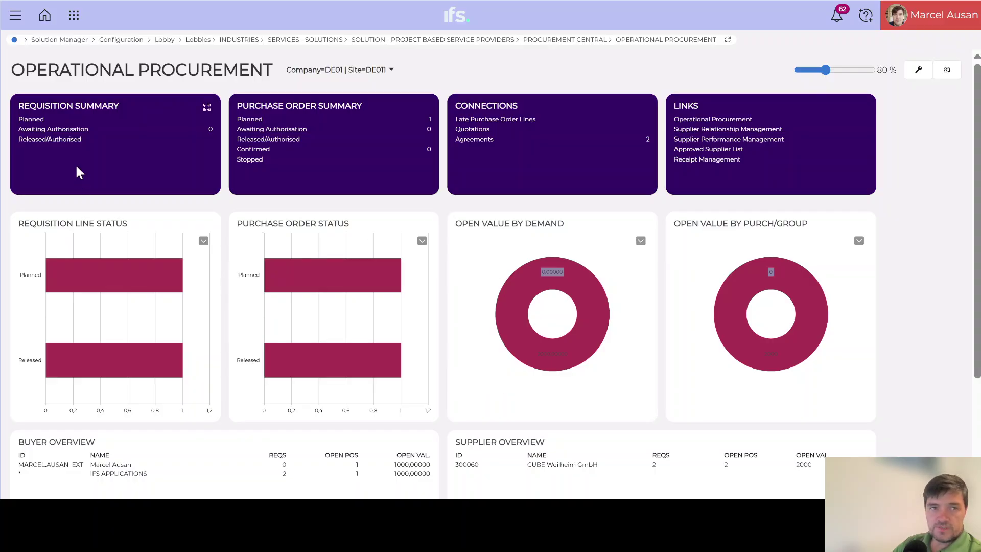
left_click(727, 41)
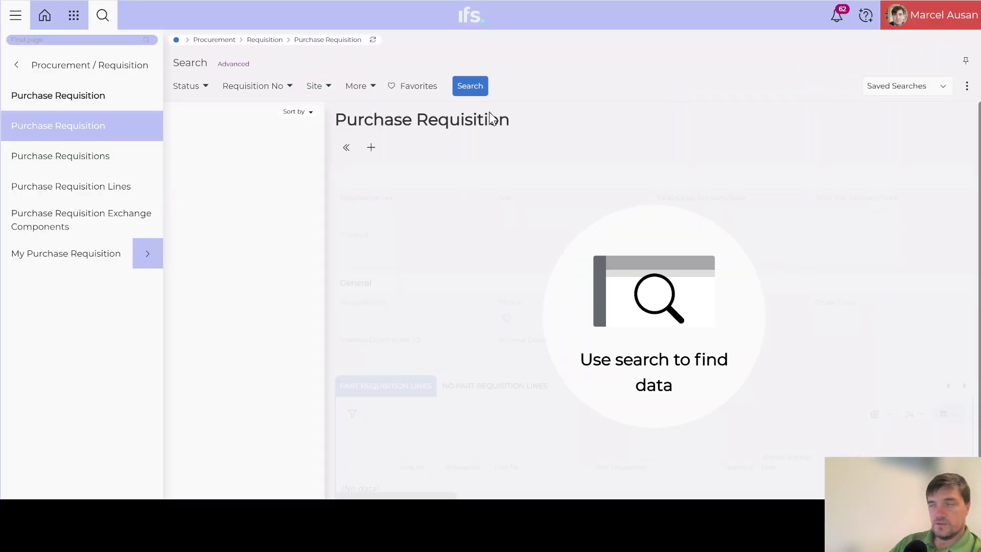
Create a purchase requisition for site DE011 with a part line for CUBE-REACTION-PRO, quantity 5, and save it.
left_click(371, 147)
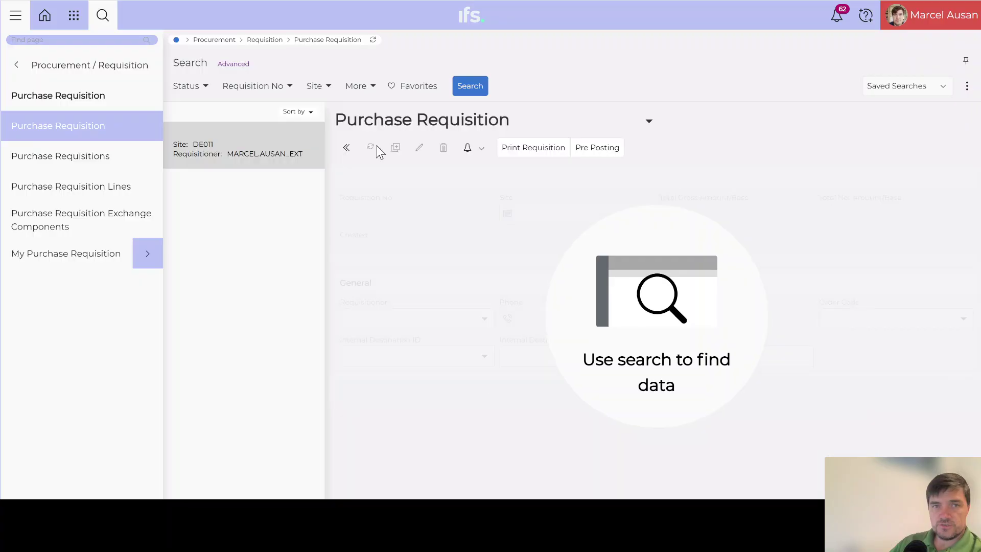
left_click(374, 152)
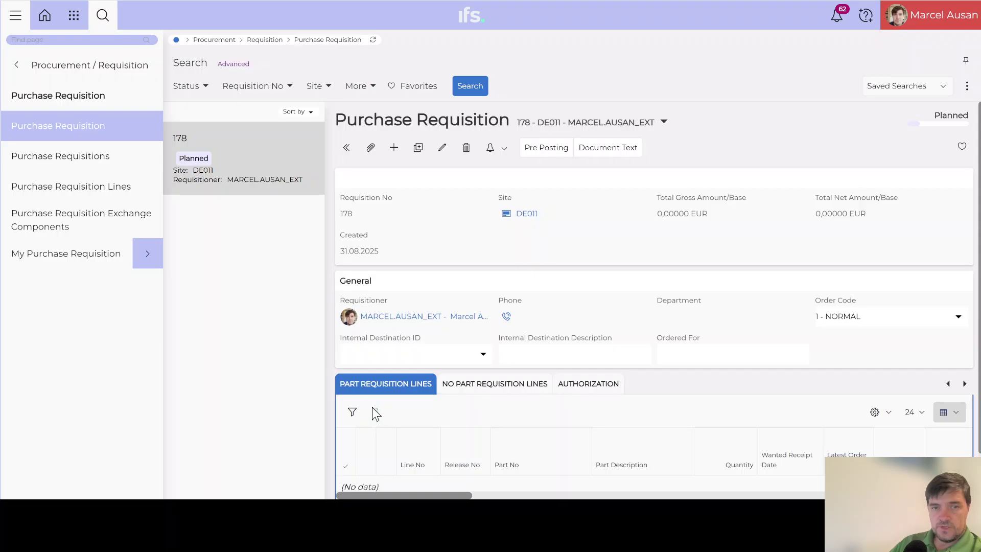
left_click(373, 410)
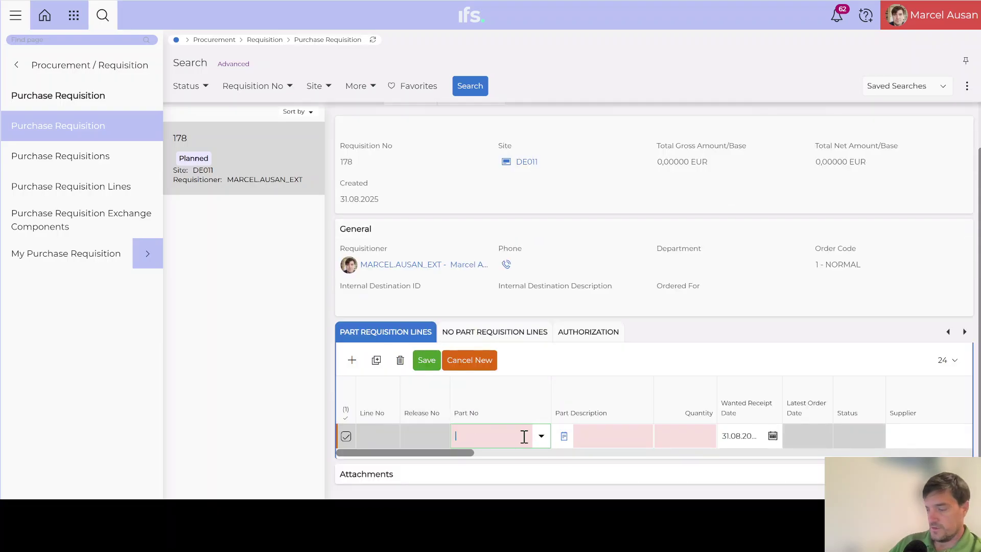
type("cu")
key("Down")
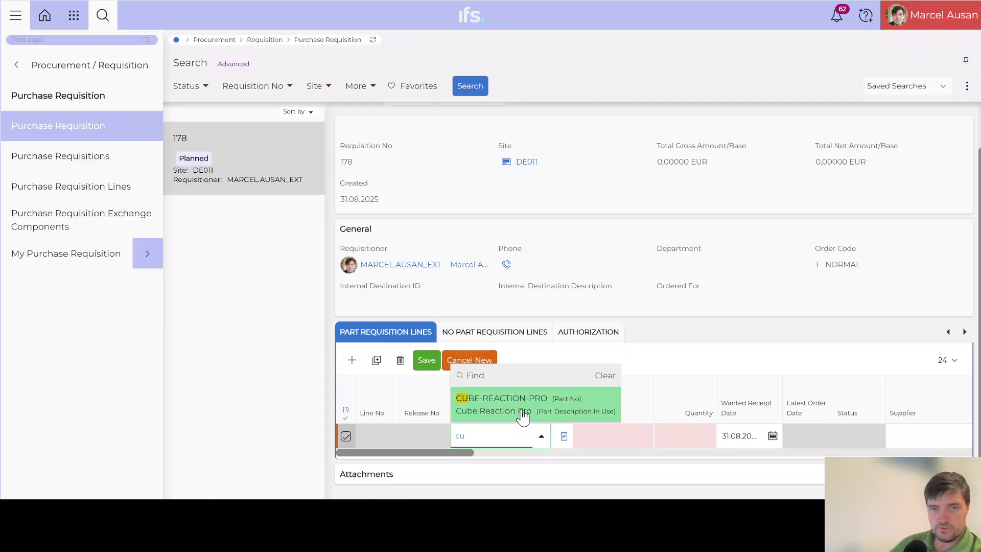
key("Return")
left_click(685, 436)
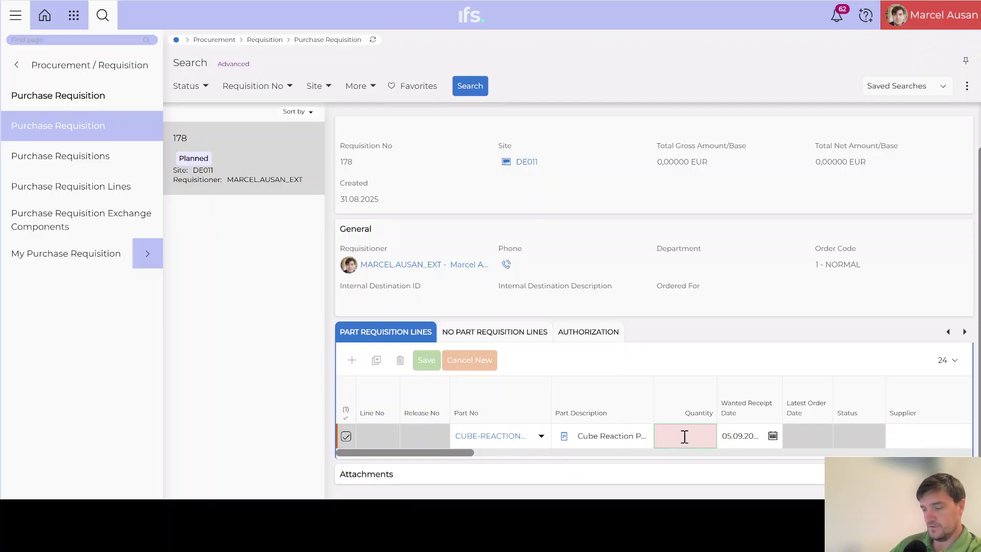
type("5")
left_click(422, 364)
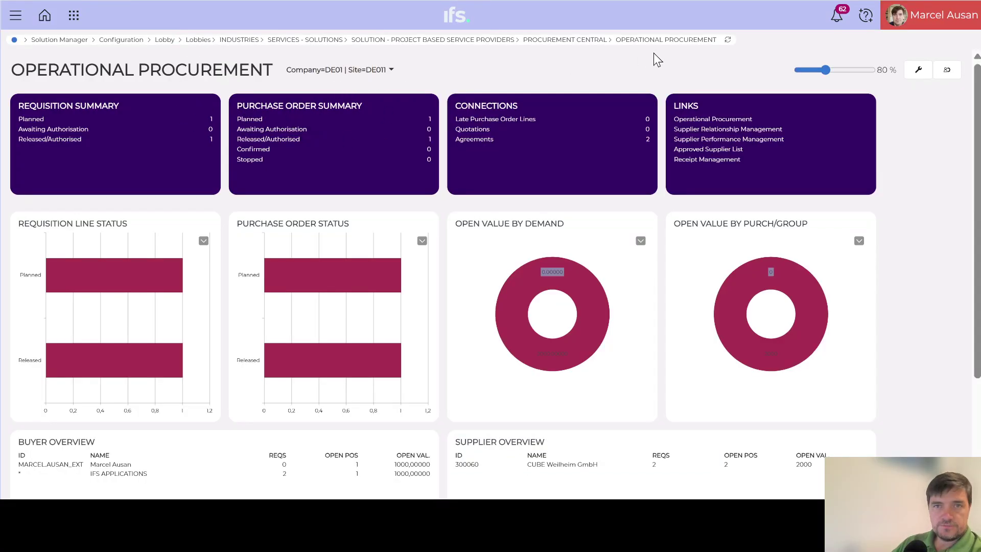
Recheck the planned requisitions in the refreshed Operational Procurement lobby, and release the new purchase requisition.
left_click(727, 41)
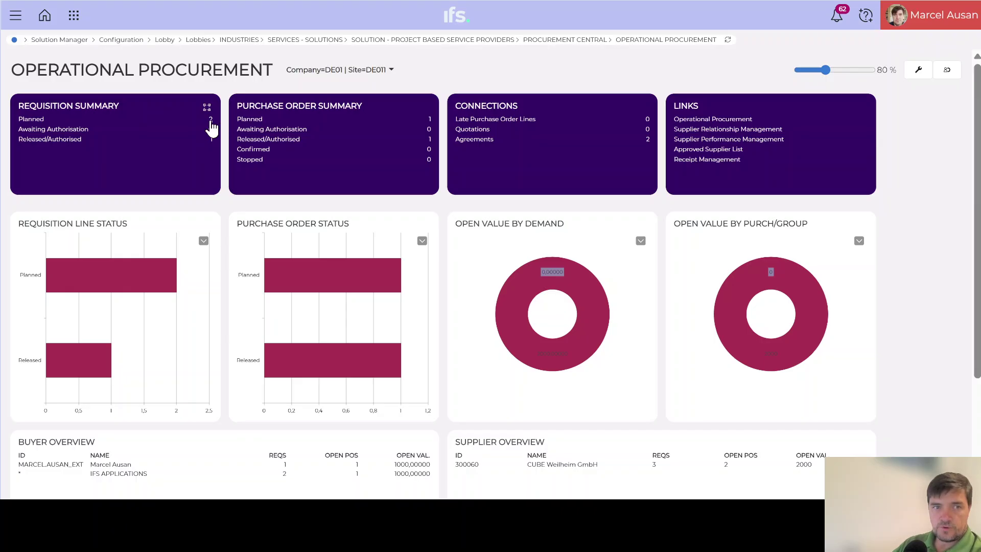
mouse_move(63, 277)
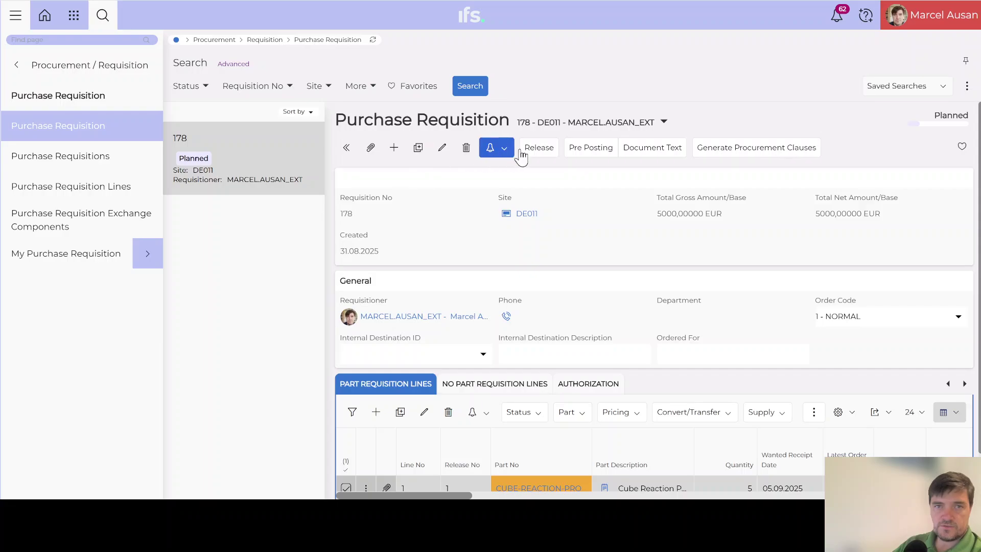
left_click(537, 148)
left_click(519, 187)
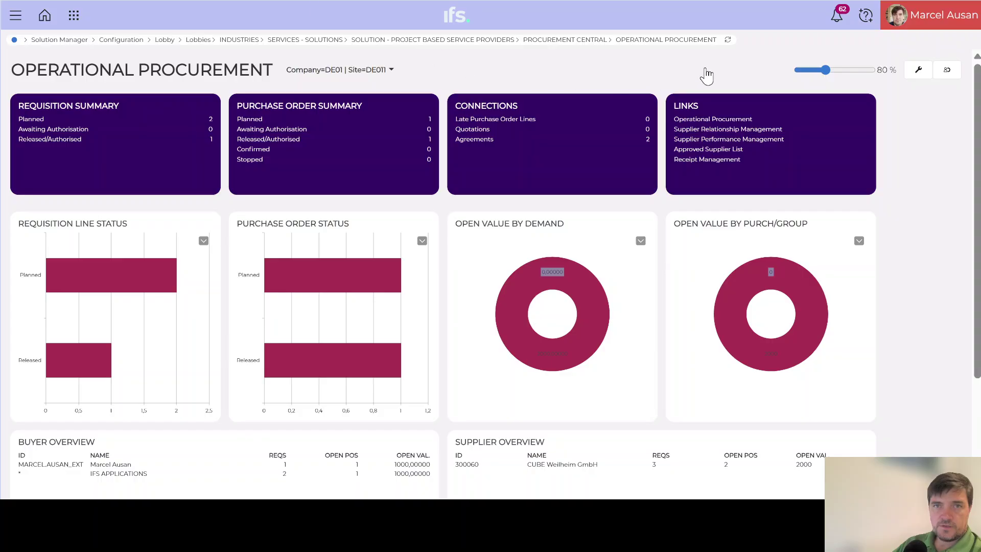
Refresh the Operational Procurement lobby and compare the planned and released bars in the Requisition Line Status chart.
left_click(728, 41)
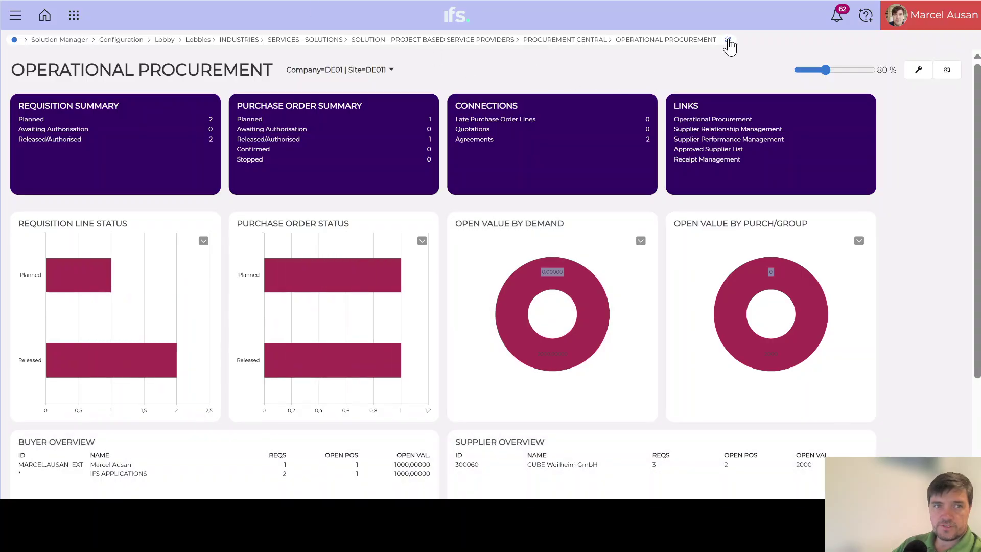
mouse_move(64, 369)
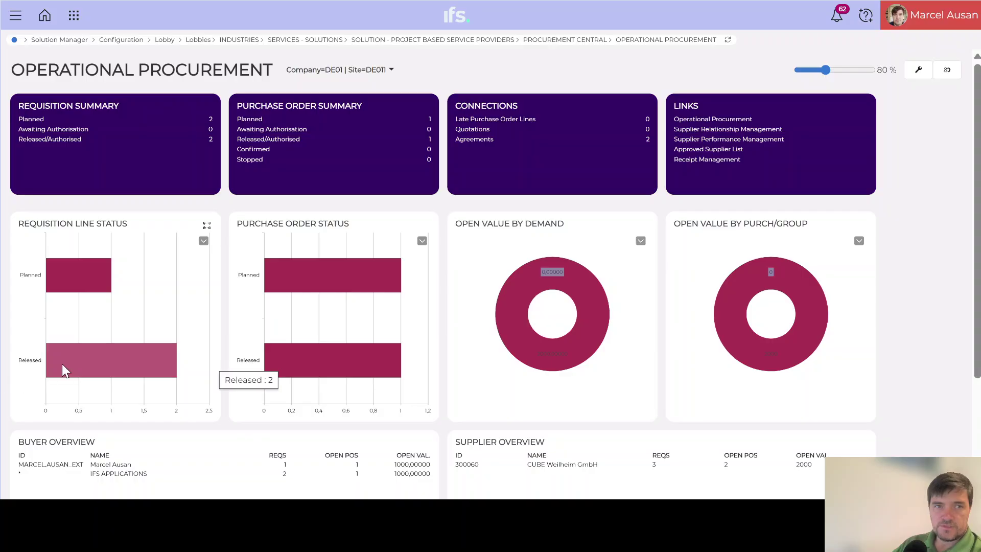
left_click(728, 41)
mouse_move(125, 365)
mouse_move(92, 272)
mouse_move(84, 376)
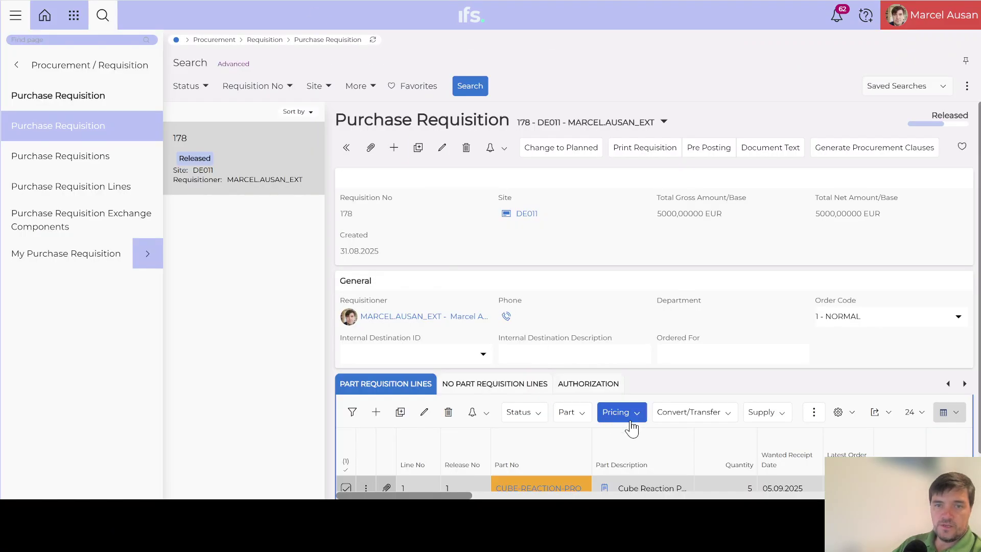
Convert the released requisition's part line to a new purchase order with the default parameters, and refresh the Operational Procurement lobby.
left_click(707, 424)
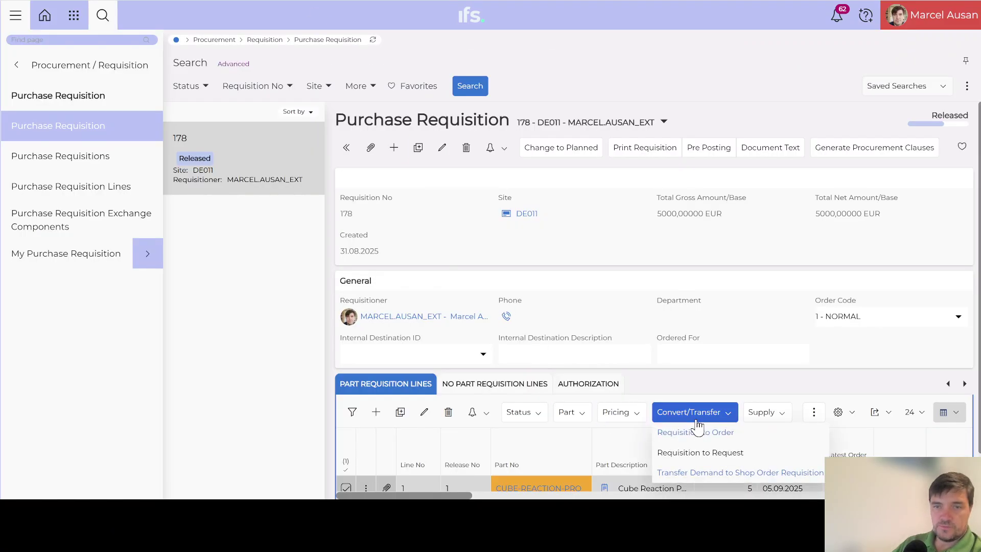
left_click(723, 433)
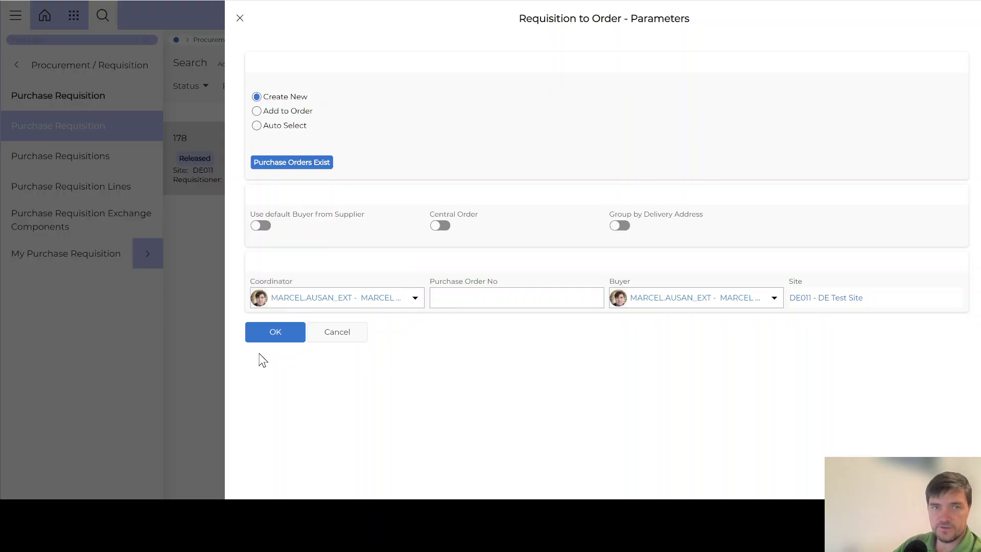
left_click(273, 333)
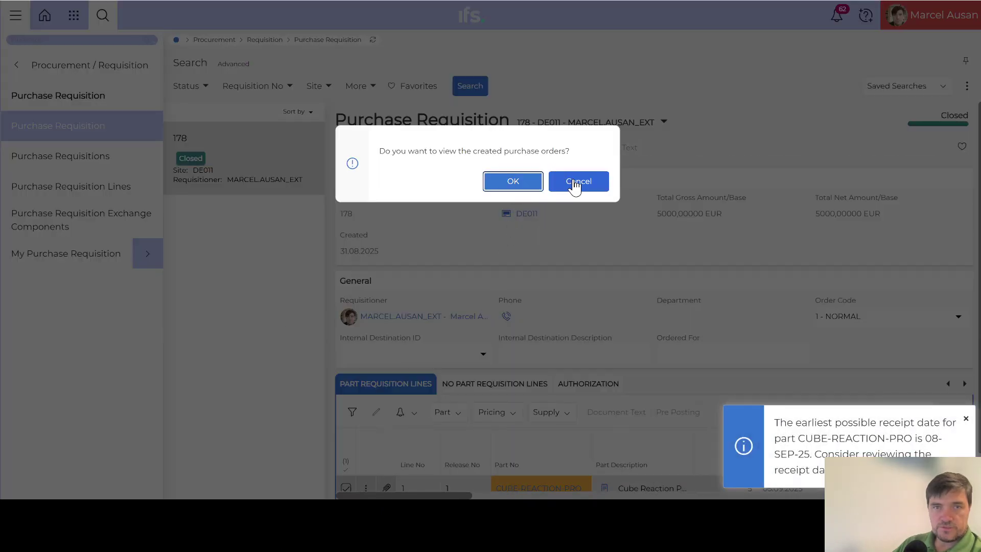
left_click(521, 183)
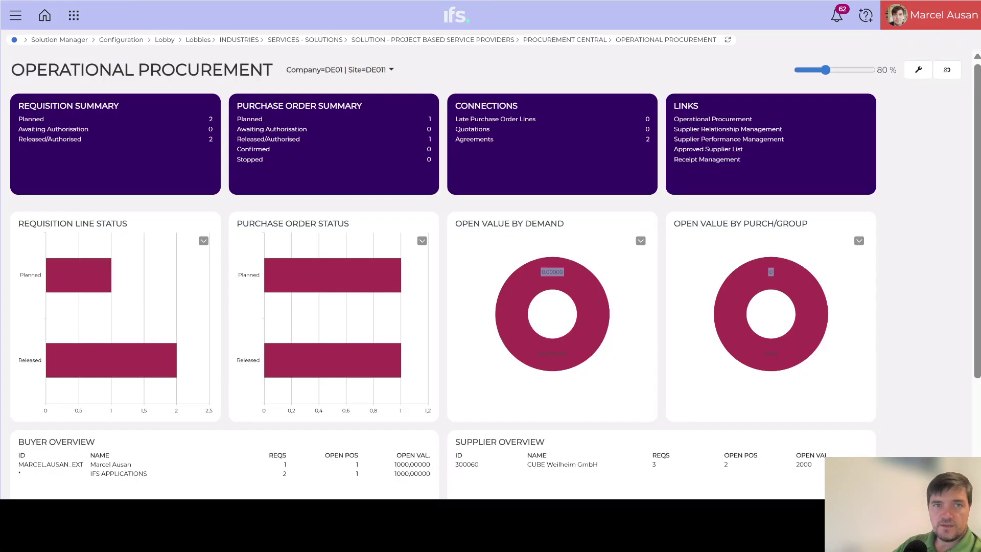
left_click(729, 41)
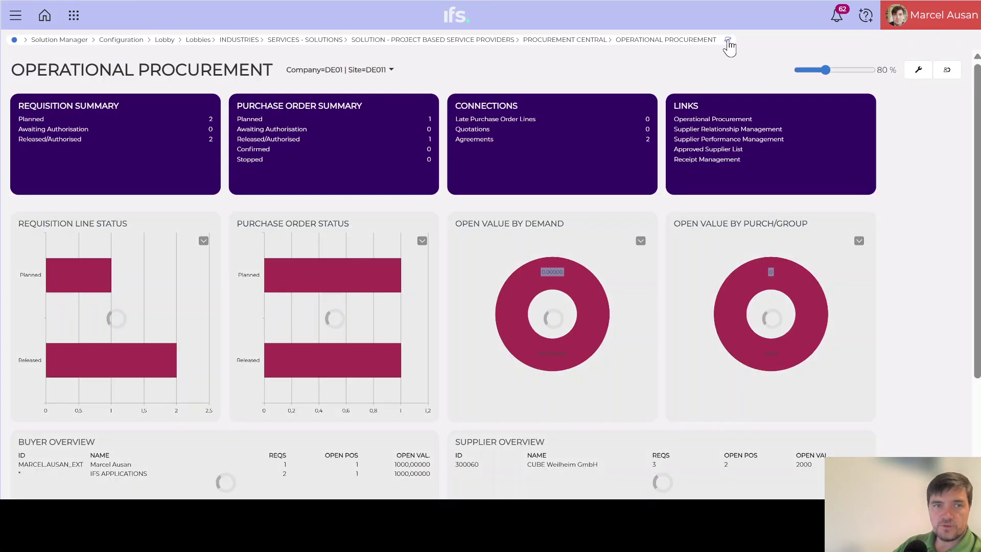
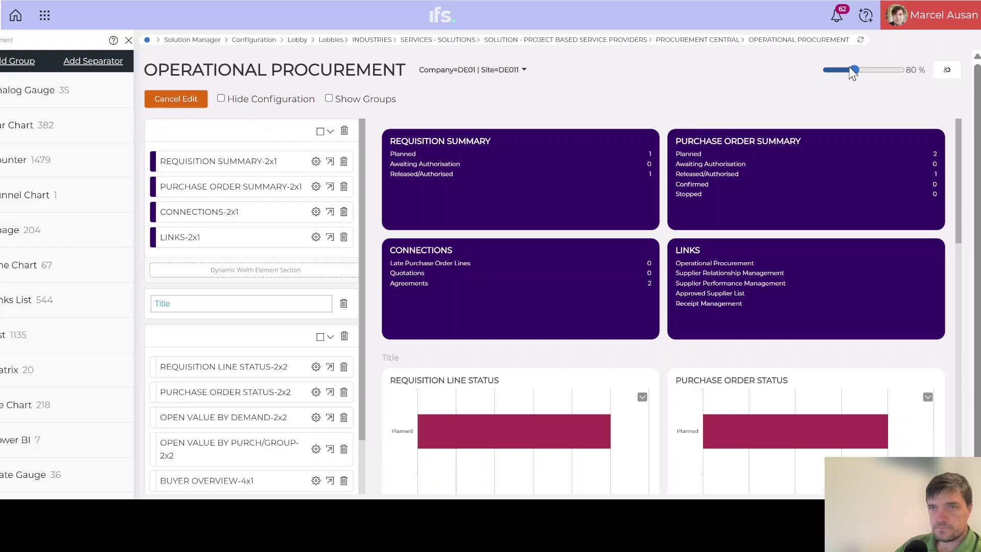
Examine the lobby's configured elements and their preview in edit mode, from the requisition summary down to the supplier overview.
mouse_move(854, 70)
left_mouse_down()
mouse_move(832, 69)
mouse_move(846, 69)
left_mouse_up()
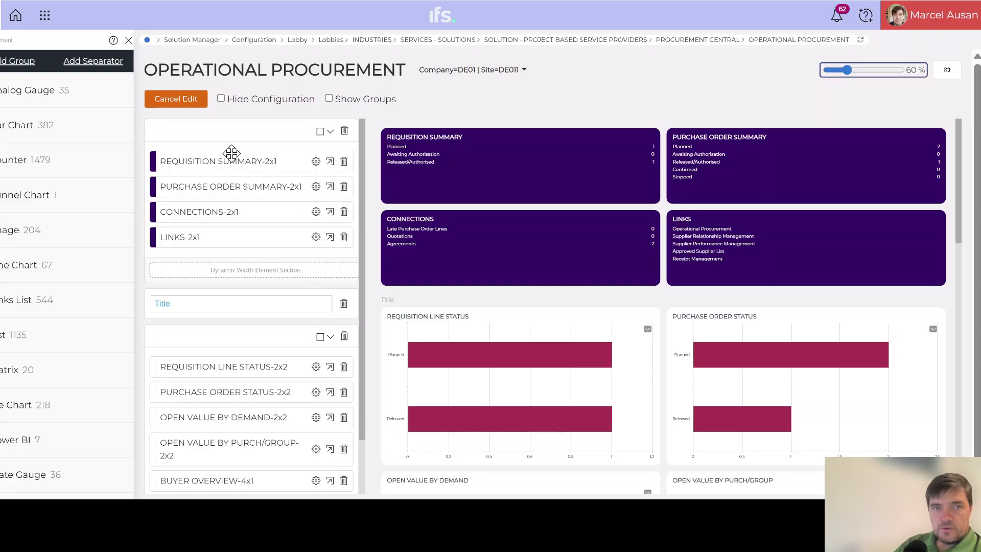
left_click(850, 70)
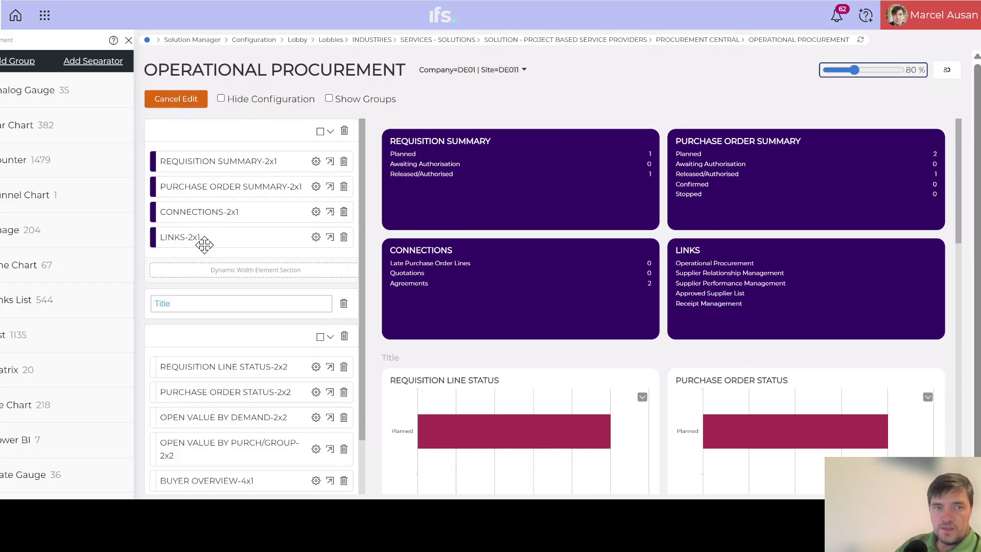
scroll(203, 291, "down", 1)
scroll(204, 291, "up", 1)
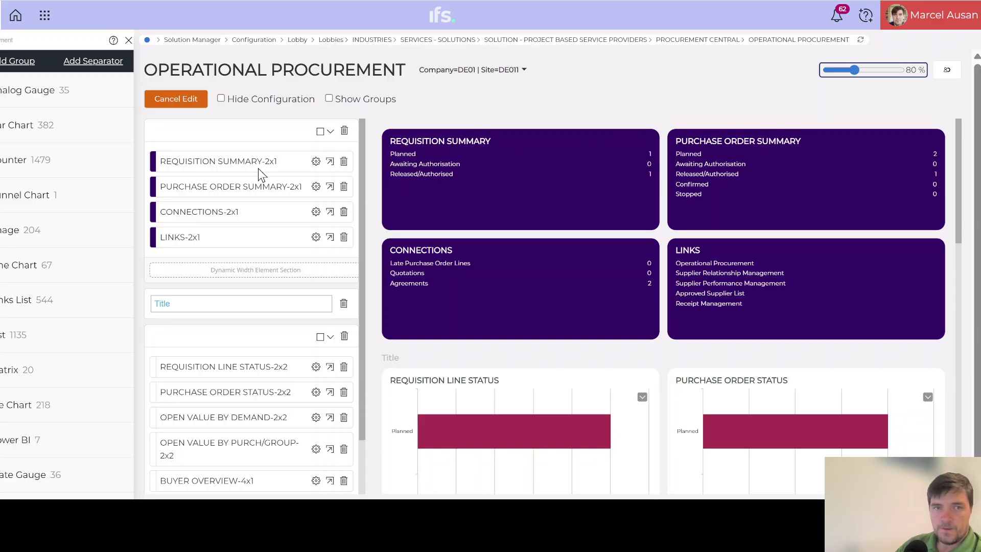
scroll(235, 161, "down", 2)
scroll(199, 210, "down", 1)
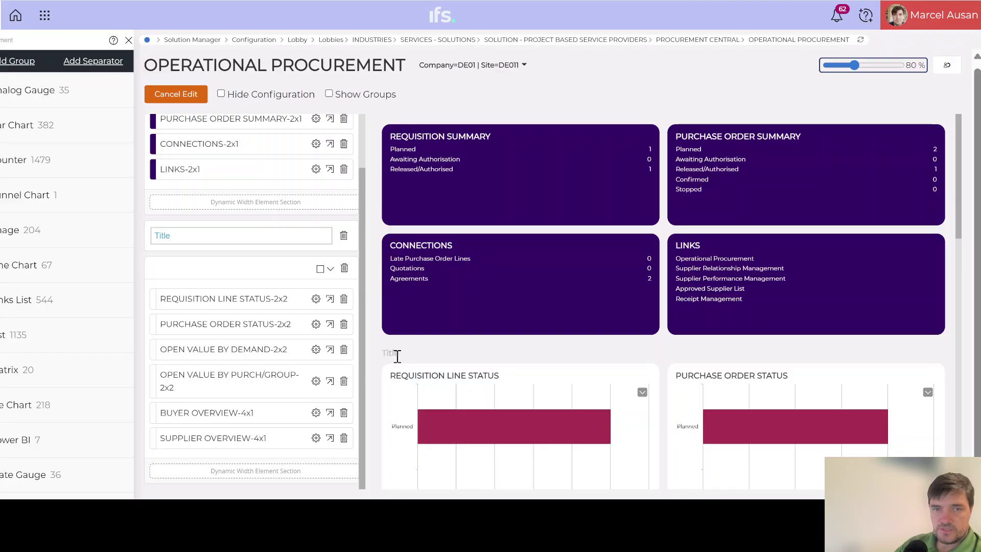
left_click(176, 236)
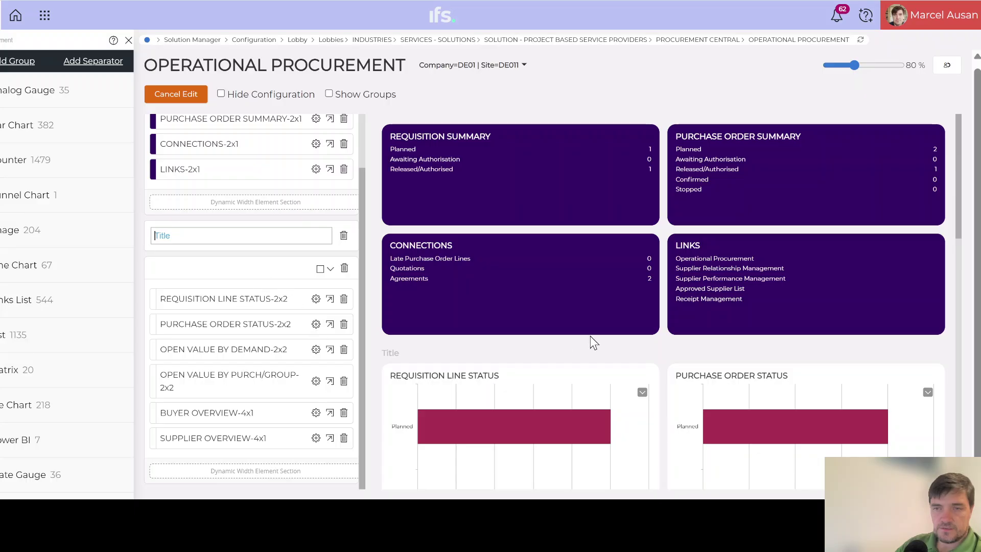
scroll(613, 337, "down", 1)
scroll(613, 337, "down", 2)
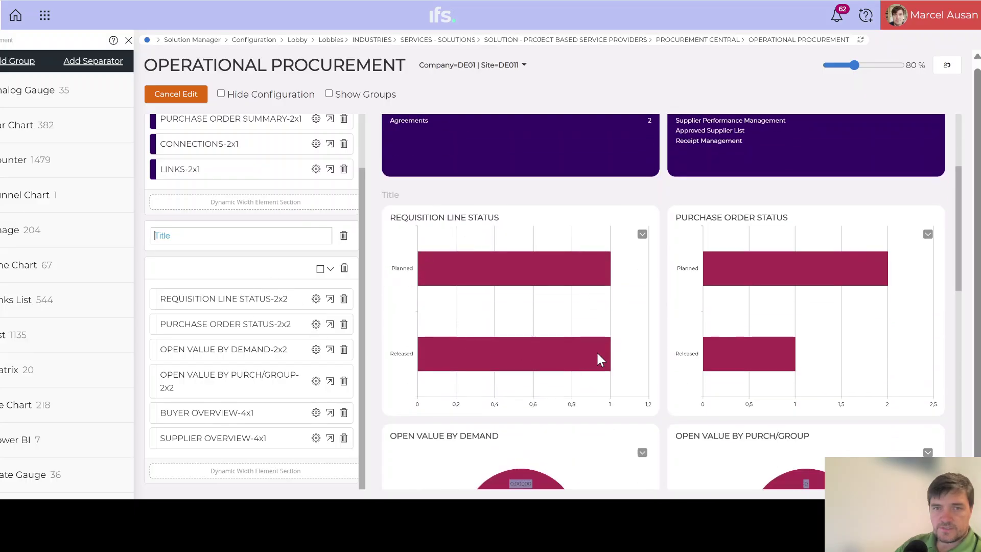
scroll(536, 280, "down", 5)
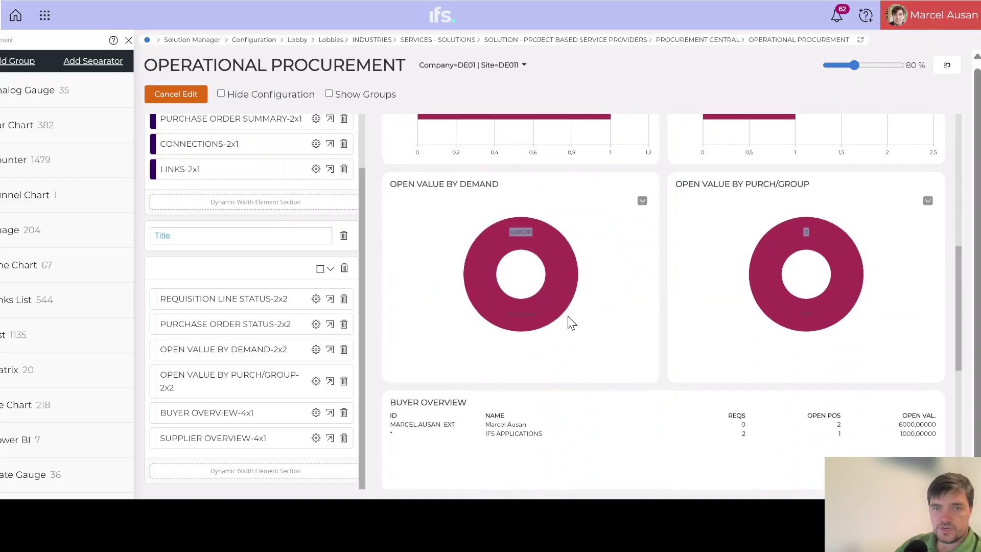
scroll(535, 365, "down", 1)
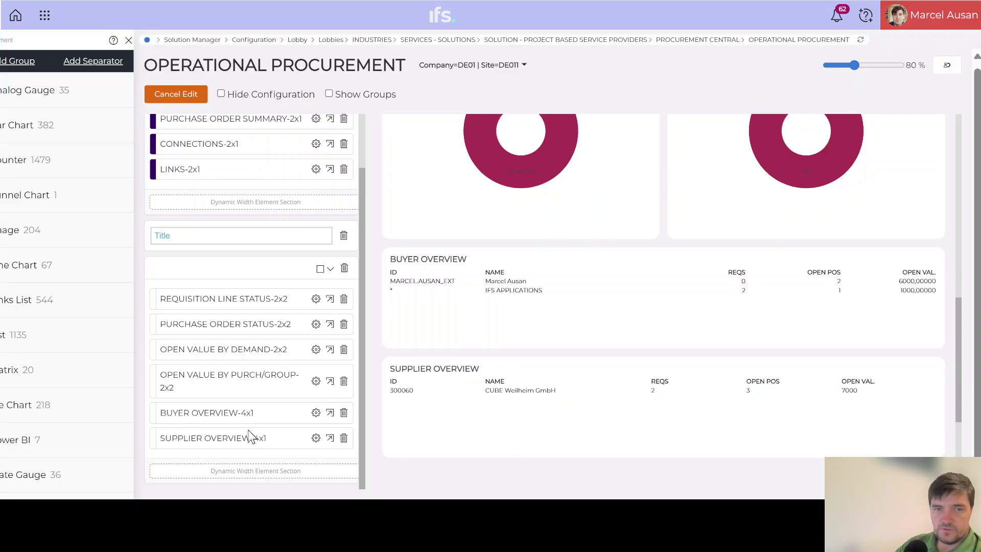
Move the Supplier Overview element directly below Purchase Order Status, save the lobby and check its layout.
left_click_drag(252, 435, 249, 414)
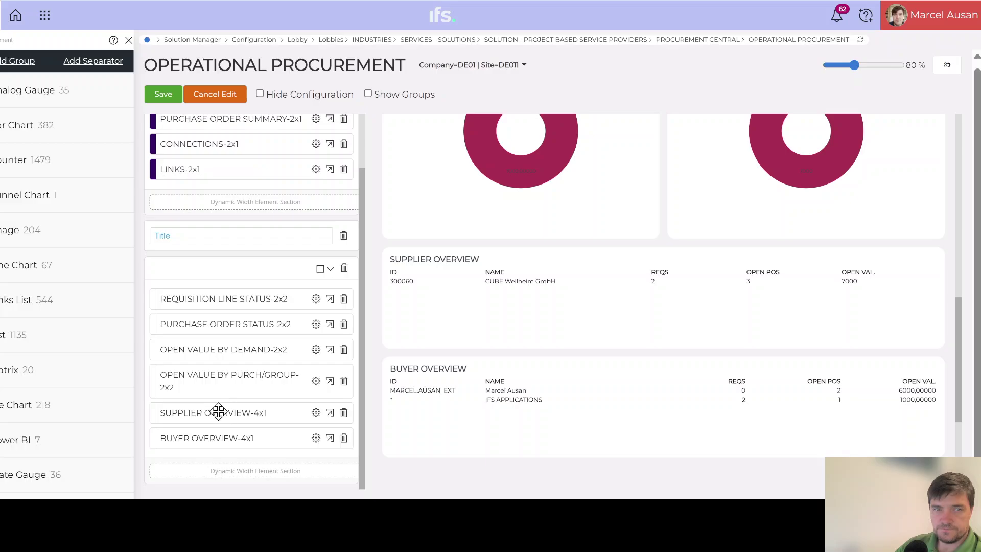
left_click_drag(219, 411, 221, 352)
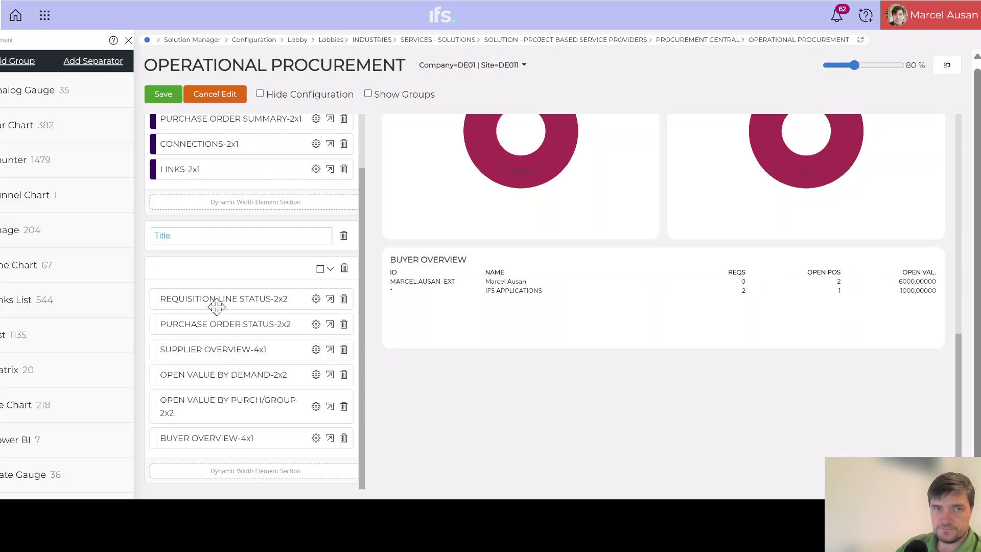
left_click(164, 96)
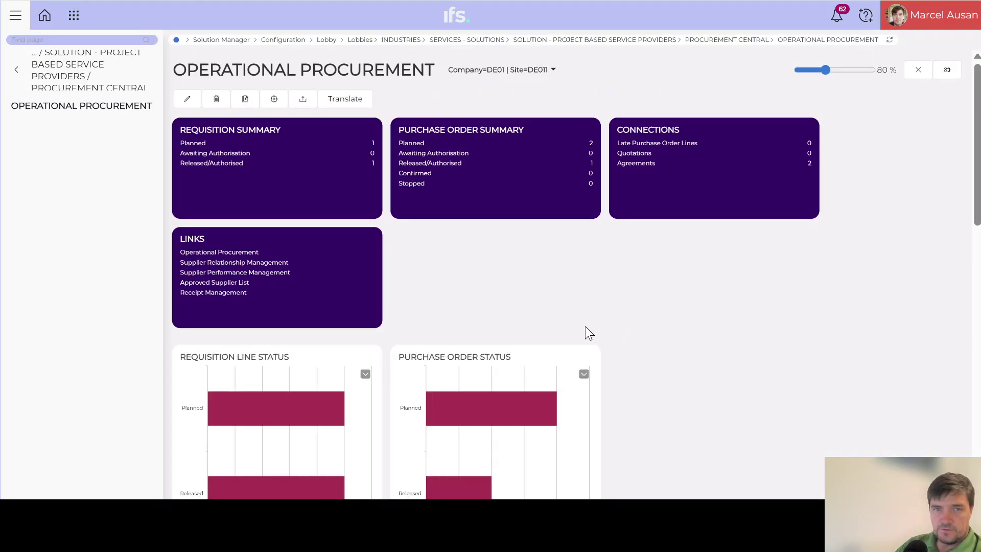
scroll(588, 333, "down", 8)
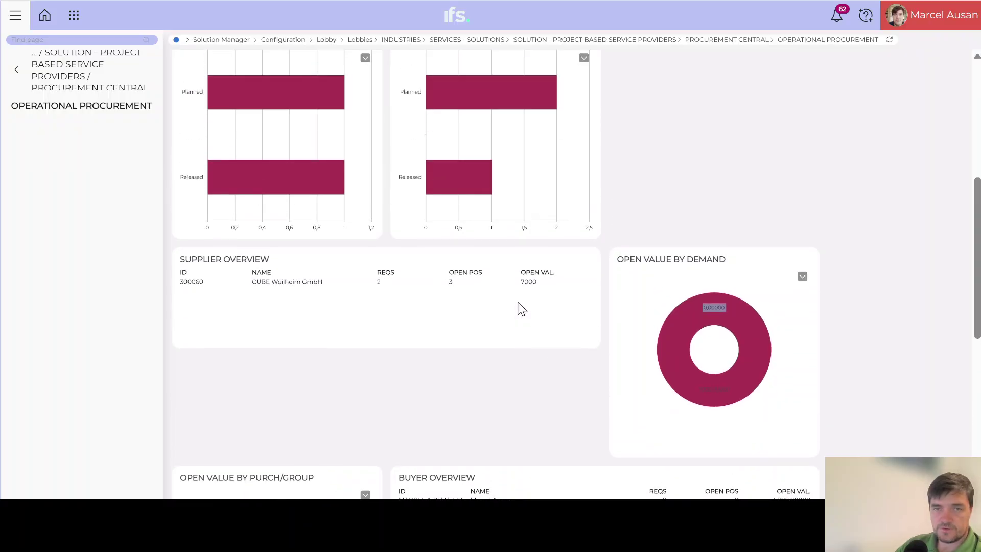
scroll(572, 378, "up", 2)
scroll(555, 403, "up", 5)
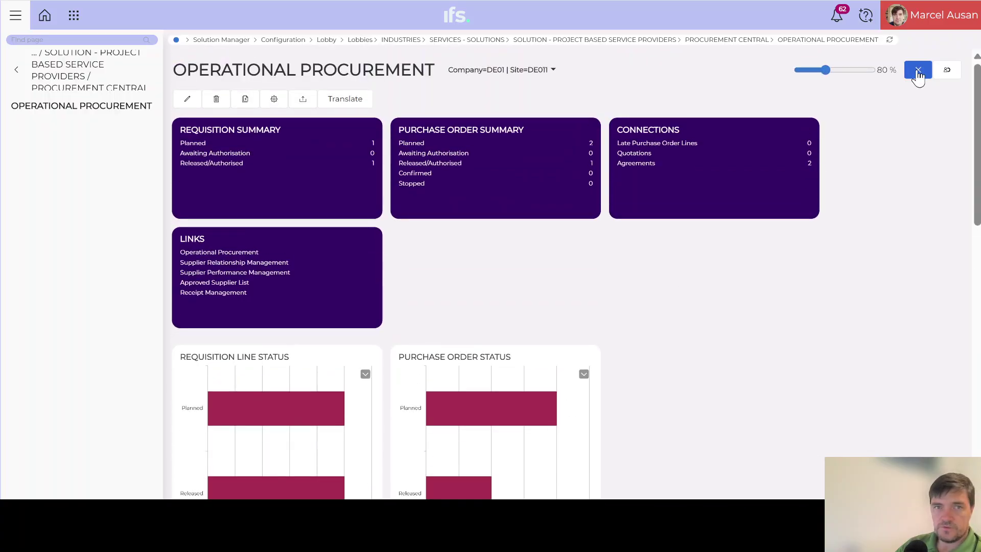
Move the Supplier Overview element back to the end of its group, below Buyer Overview, and save the lobby.
left_click(189, 99)
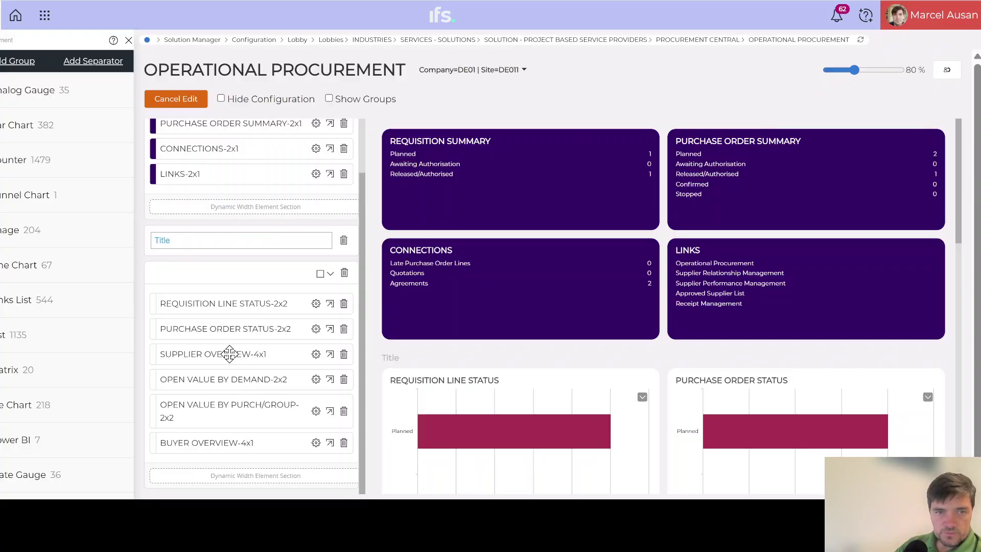
left_click_drag(229, 354, 223, 449)
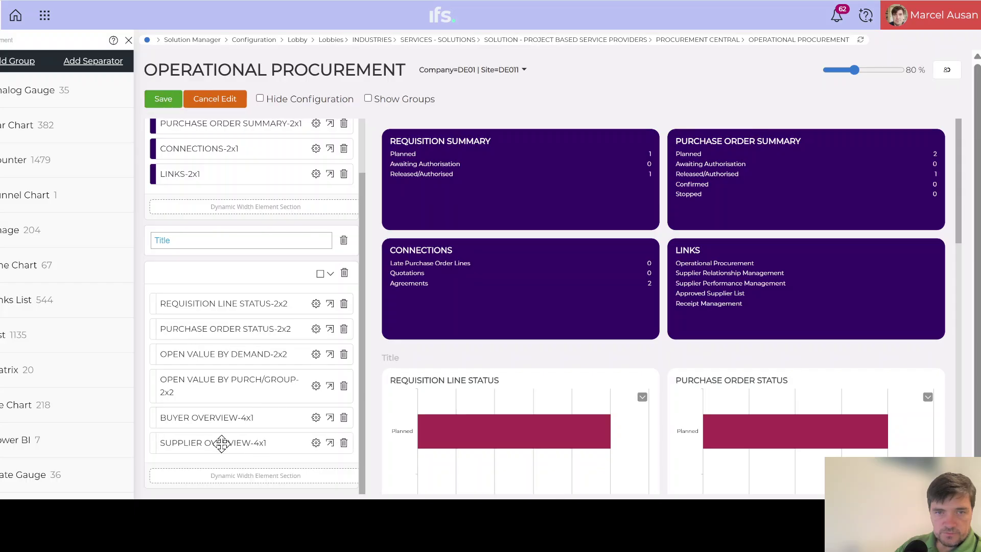
scroll(526, 343, "down", 10)
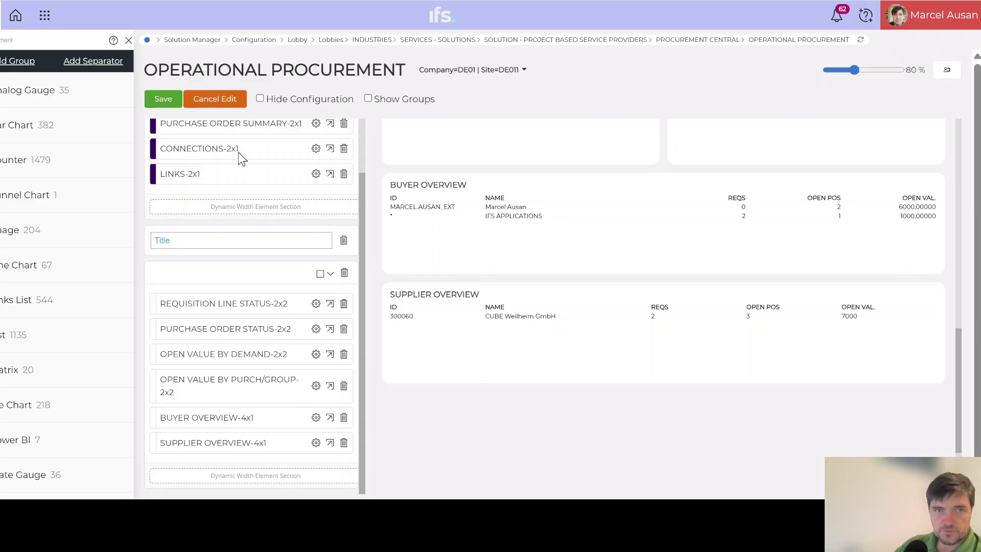
left_click(172, 108)
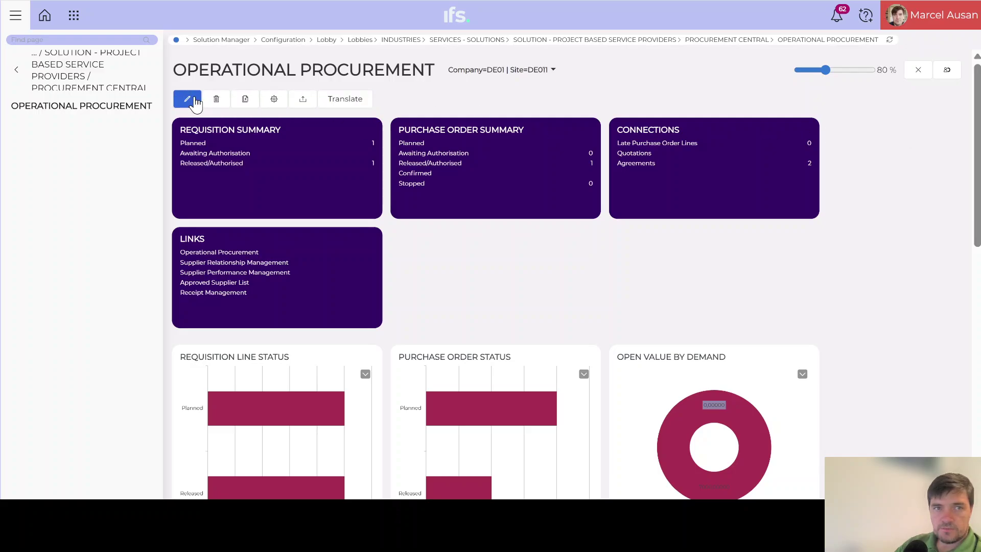
Reopen the lobby for editing, review the available element types and the configured elements, and leave edit mode without changes.
left_click(192, 102)
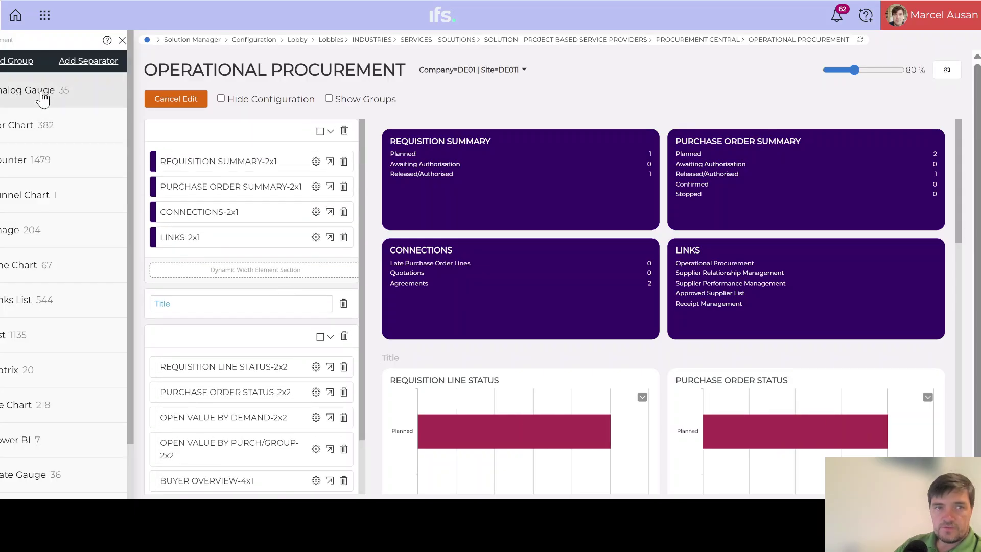
scroll(35, 46, "down", 1)
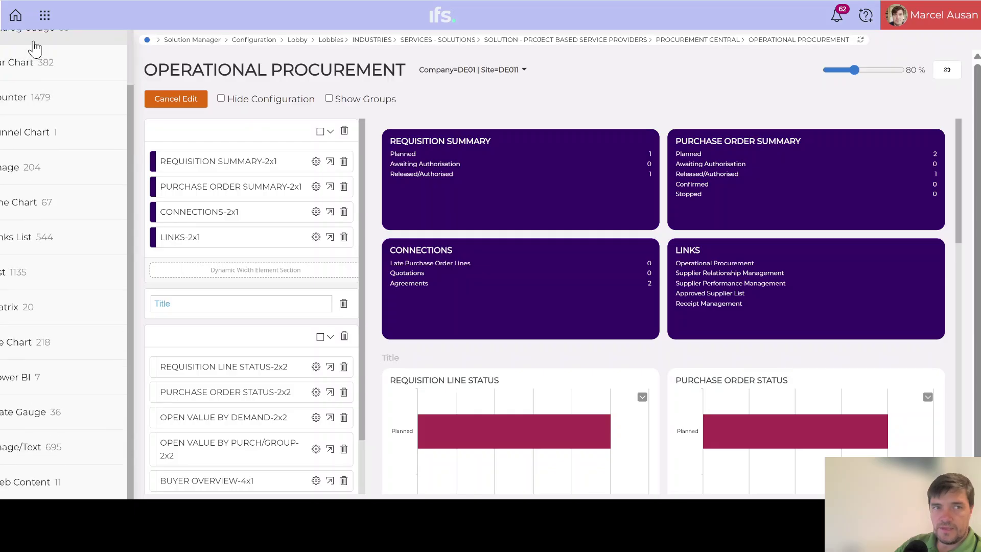
scroll(55, 351, "up", 1)
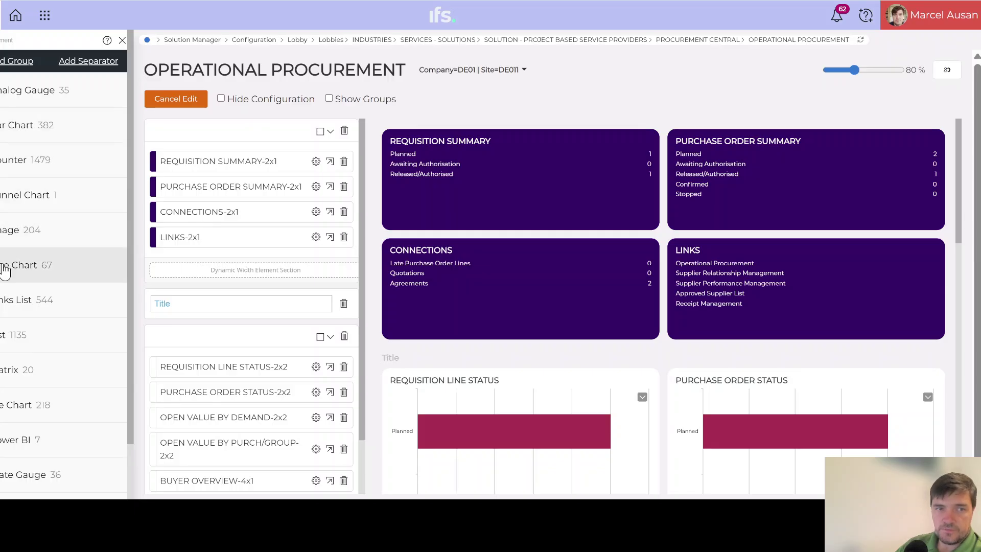
scroll(29, 313, "down", 1)
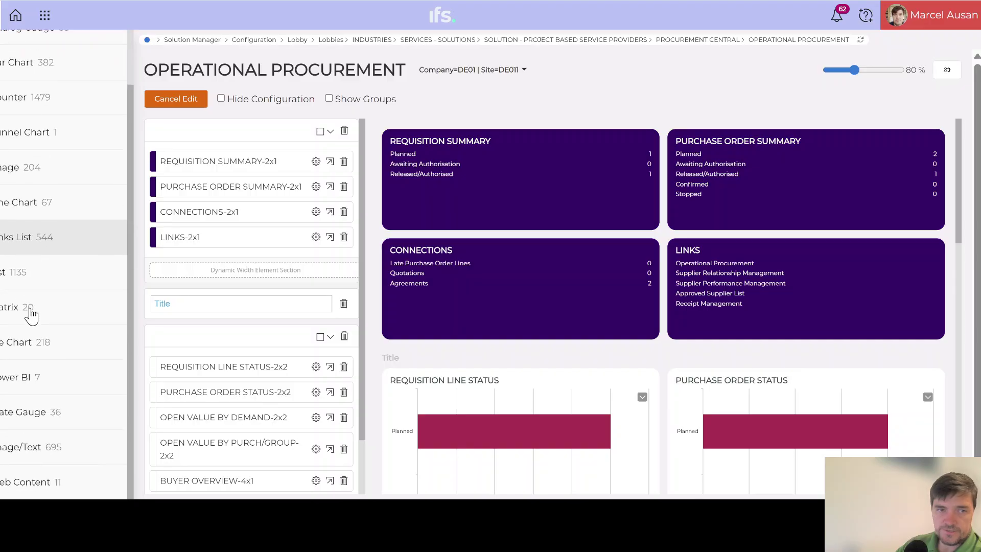
scroll(19, 459, "up", 2)
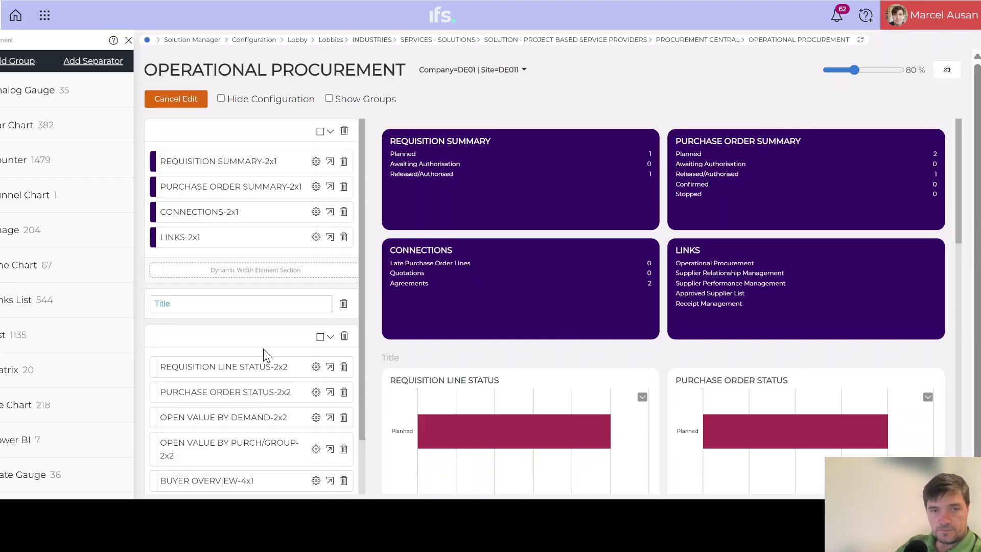
scroll(263, 348, "down", 1)
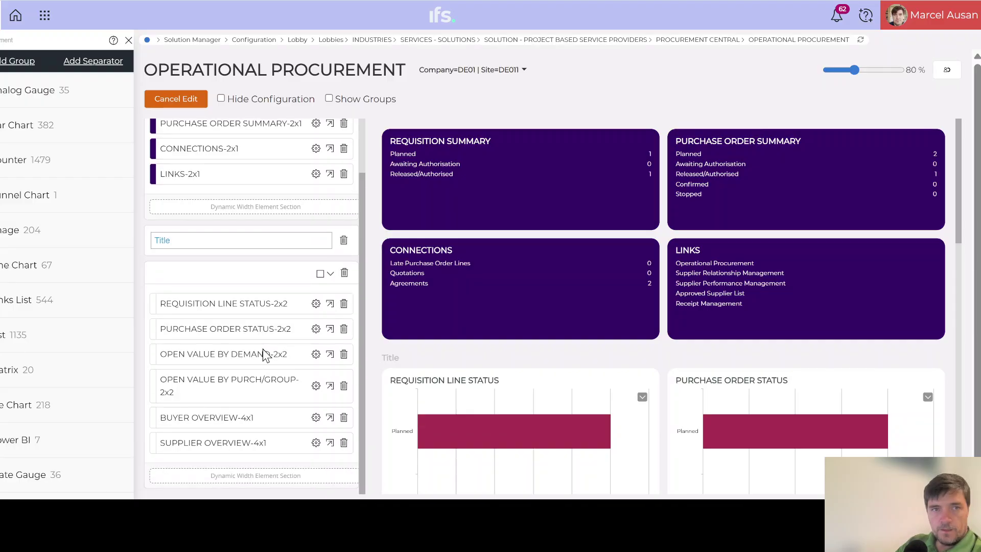
scroll(263, 349, "up", 1)
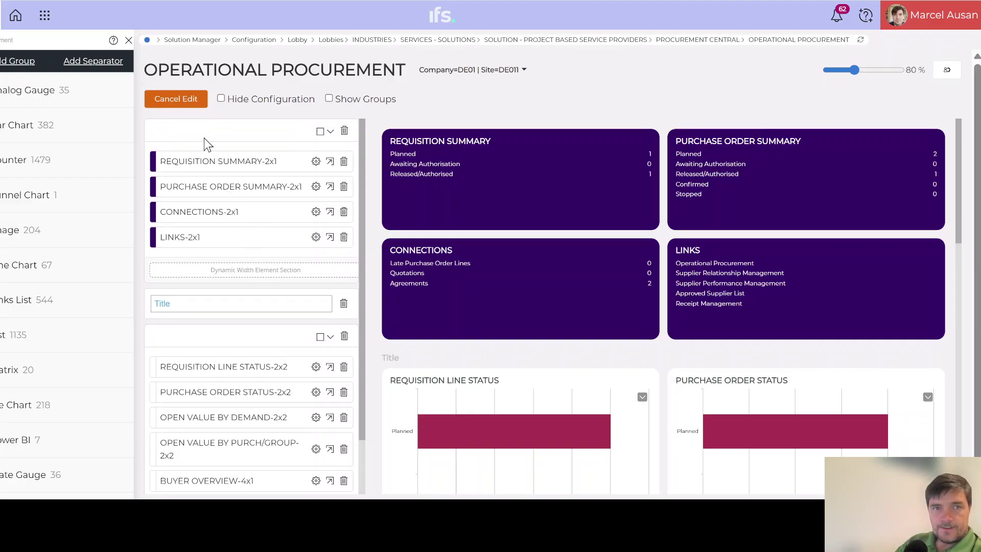
left_click(185, 105)
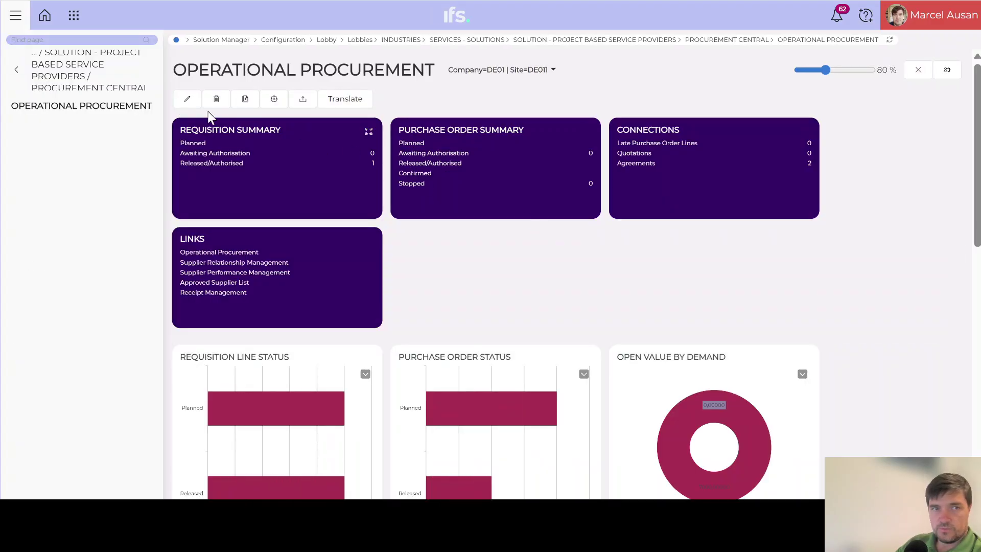
Hide the navigator, filter the lobby by setting the PERSON_BUYER page parameter to *, and check the filtered charts and overviews.
left_click(15, 15)
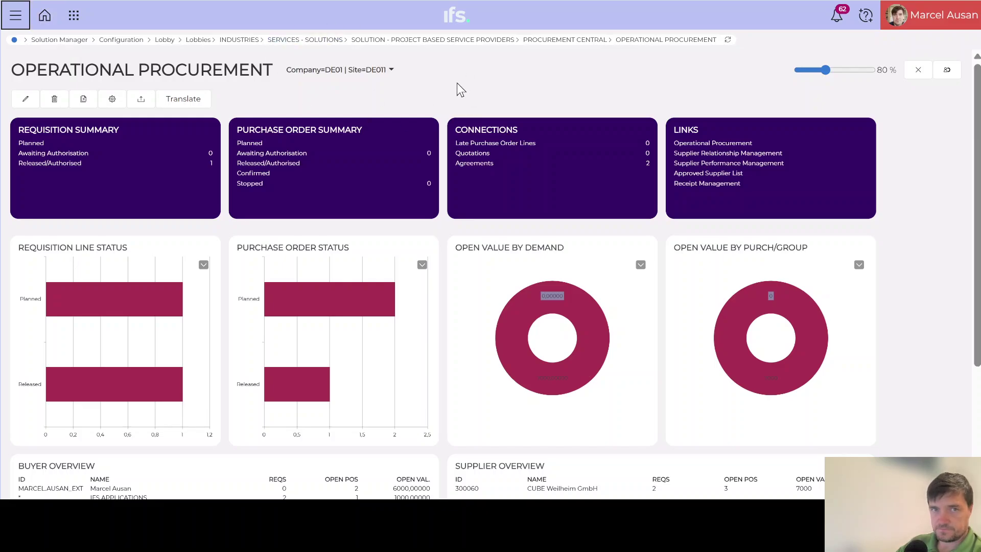
left_click(391, 70)
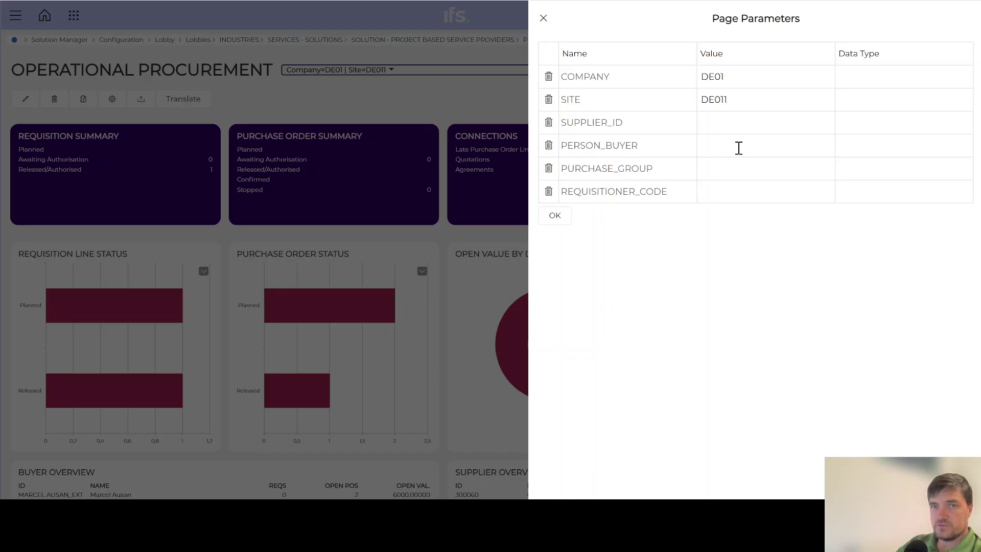
left_click(722, 127)
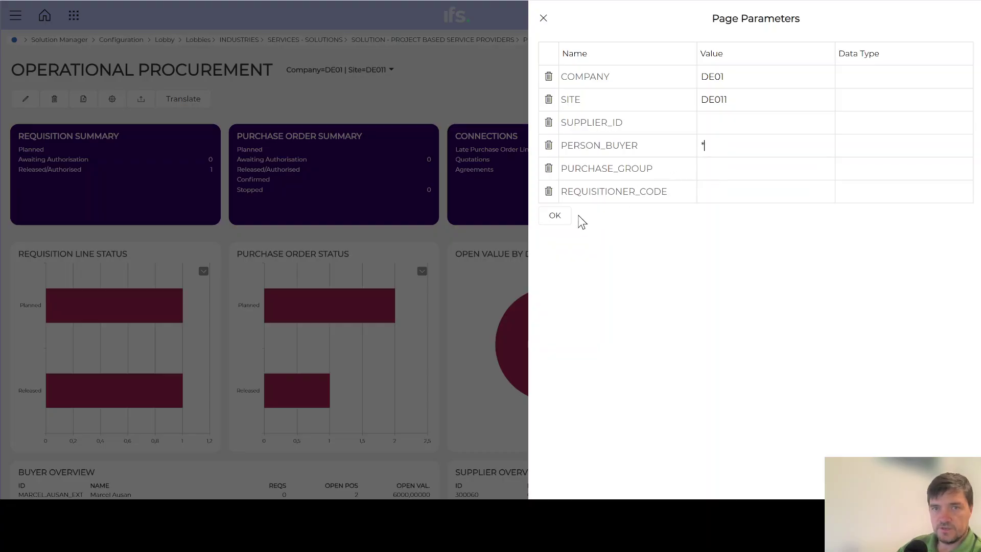
left_click(552, 219)
scroll(513, 244, "down", 2)
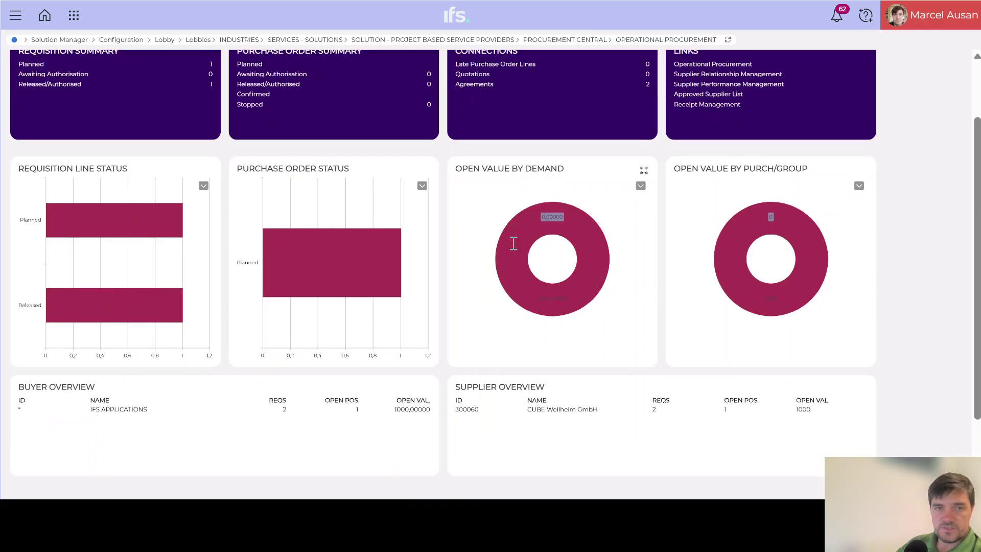
Review the filtered lobby, clear the PERSON_BUYER page parameter and apply the change.
scroll(512, 244, "down", 2)
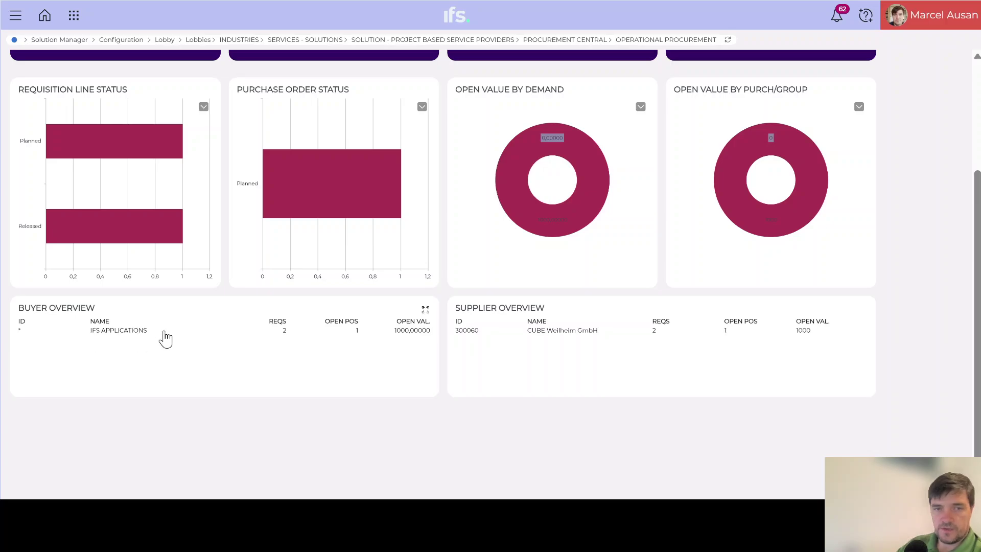
scroll(348, 341, "up", 4)
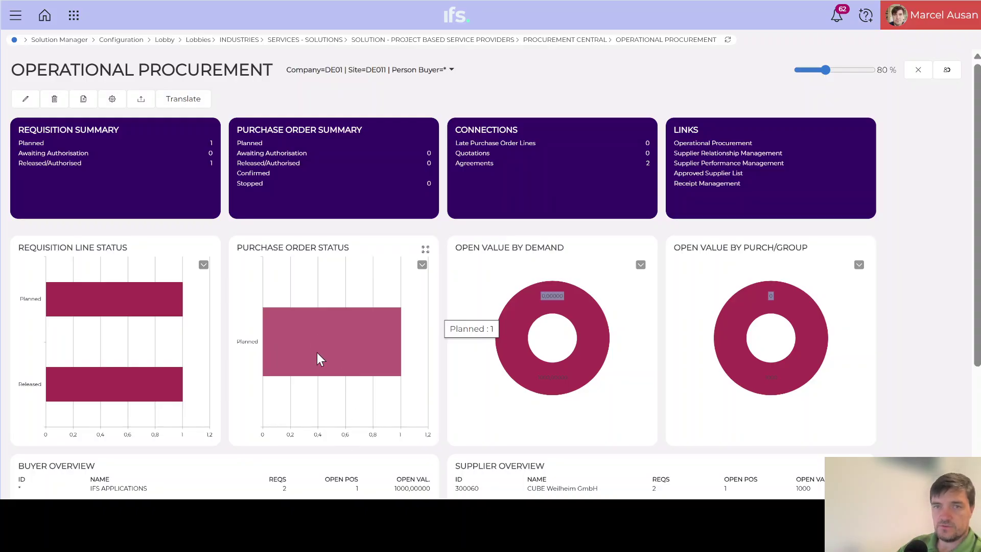
left_click(451, 71)
left_click(704, 147)
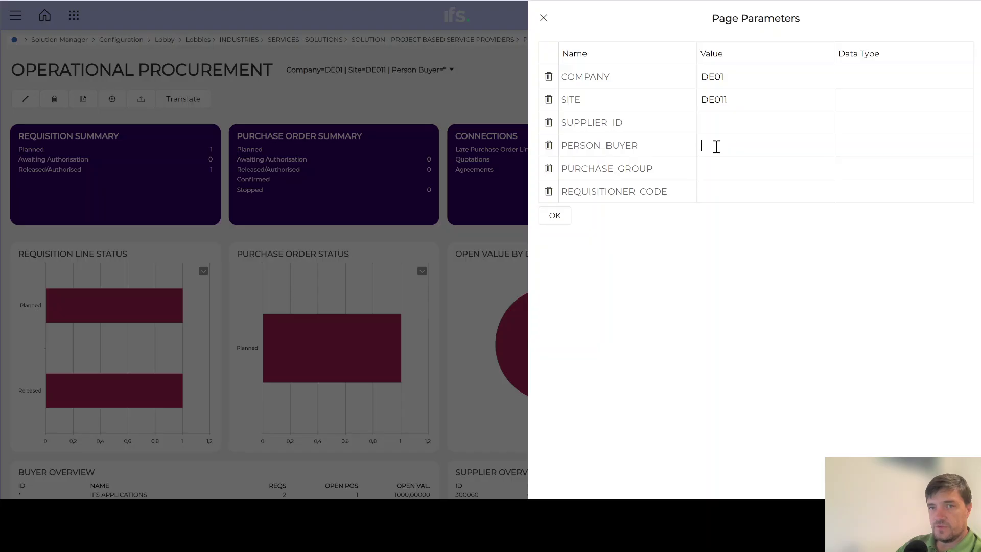
left_click(716, 147)
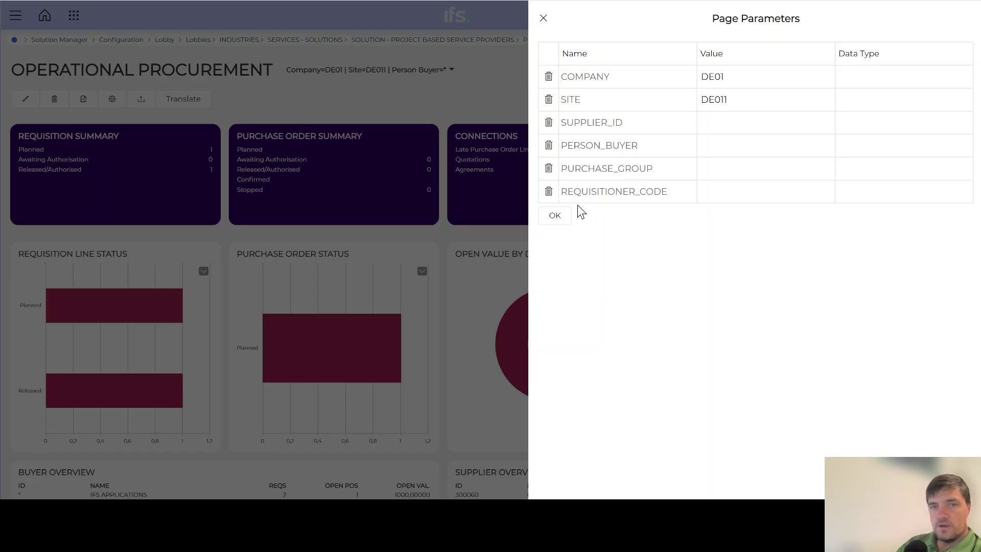
left_click(553, 216)
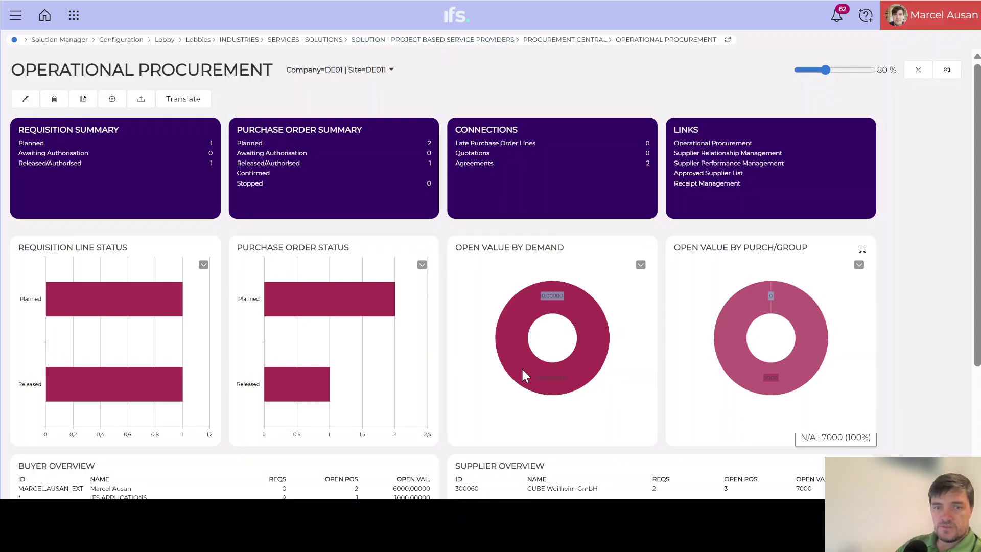
Check the lobby's page parameters and personal element options, and briefly hide and show the lobby editing tools.
left_click(391, 72)
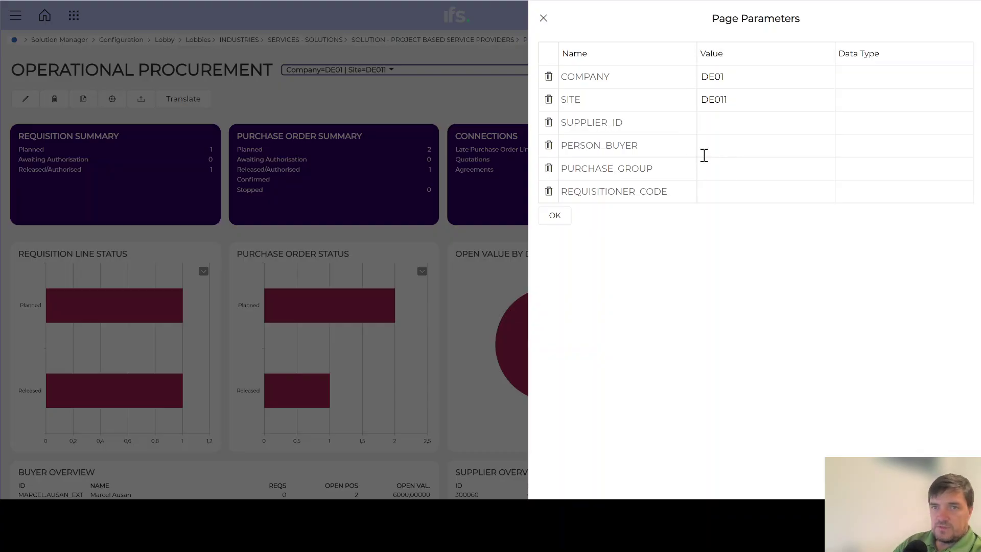
left_click(561, 219)
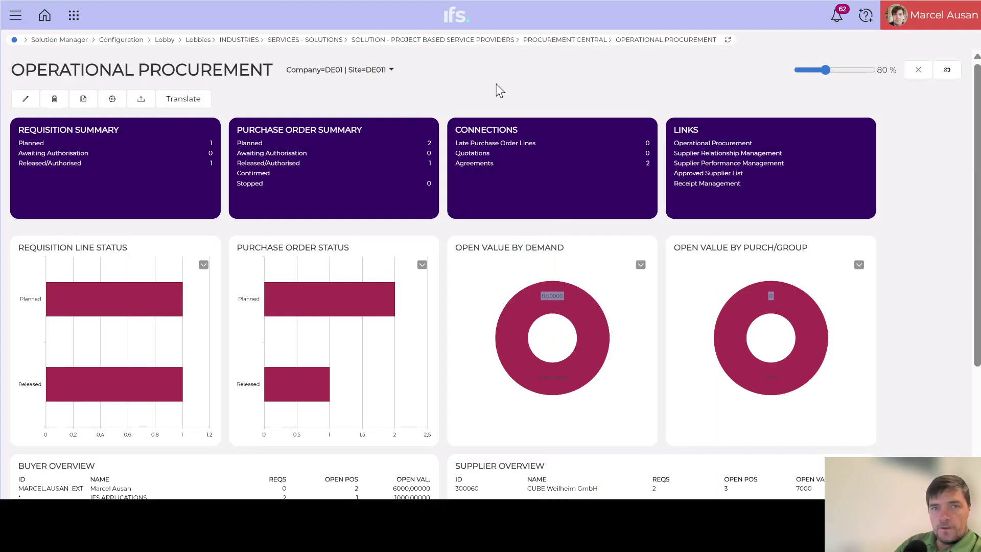
left_click(948, 72)
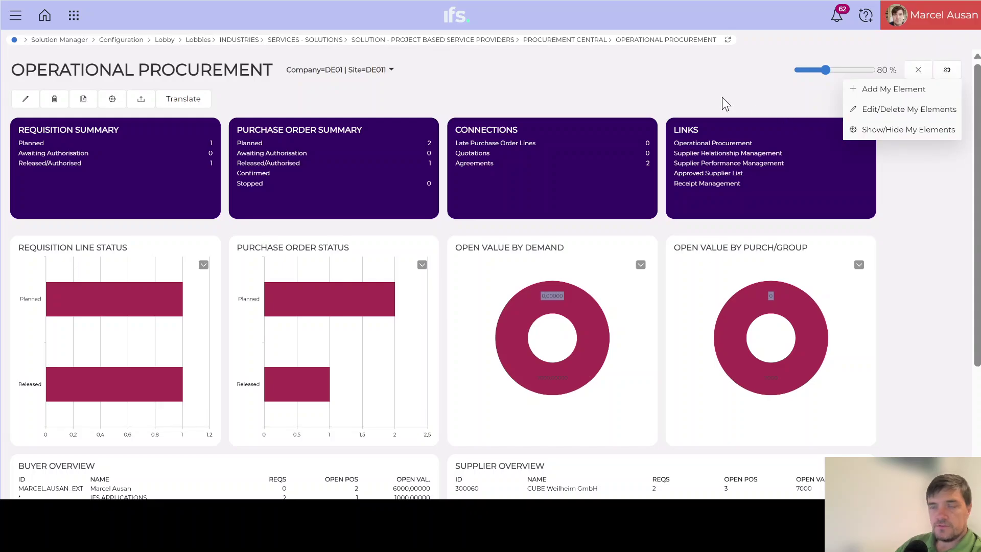
left_click(710, 84)
left_click(918, 72)
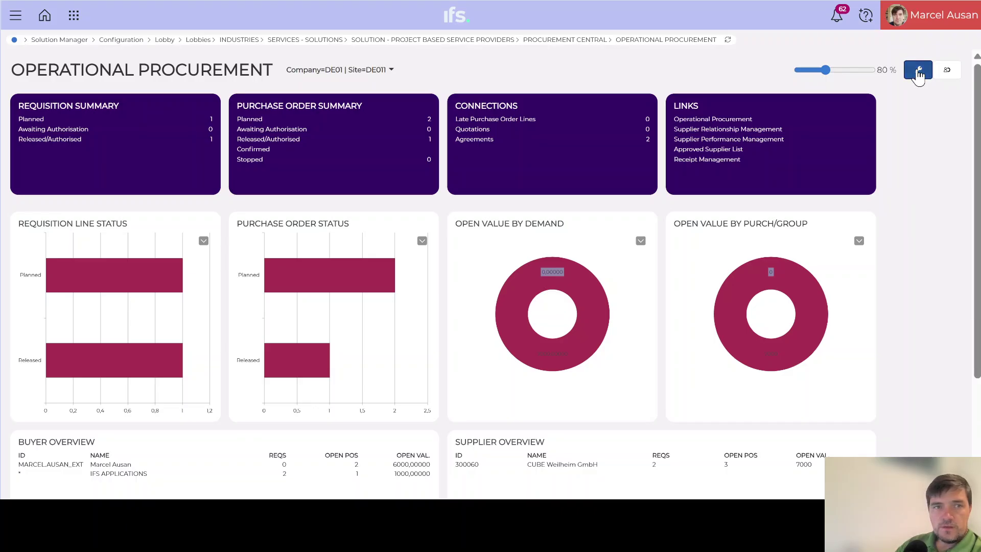
left_click(918, 72)
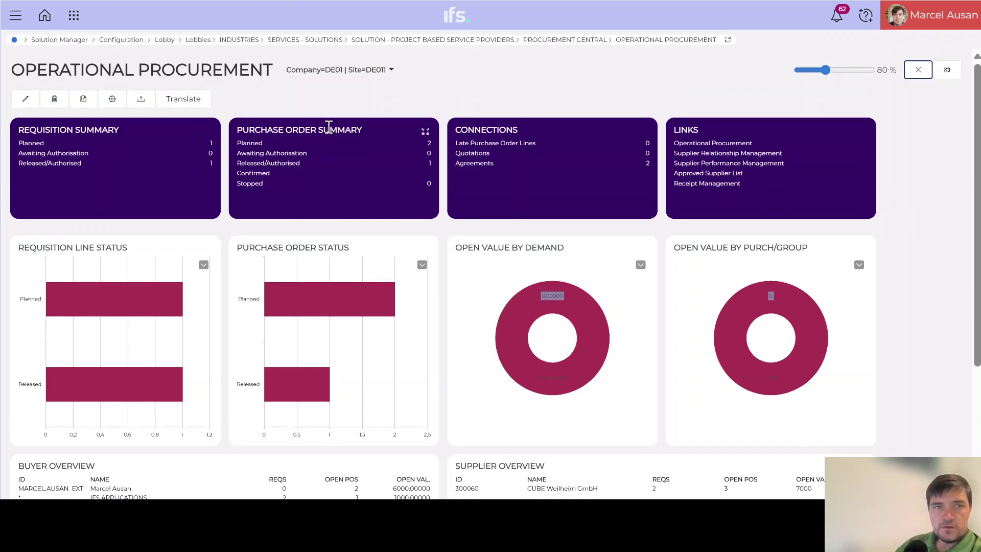
Enable auto refresh for the Operational Procurement lobby with a refresh interval of 30 seconds, save the settings and refresh the page.
left_click(111, 99)
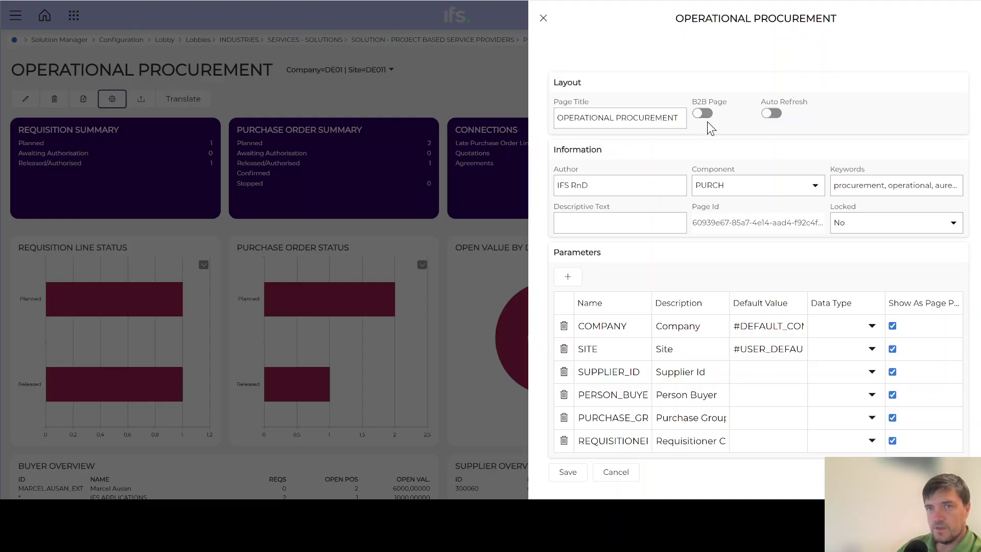
left_click(775, 117)
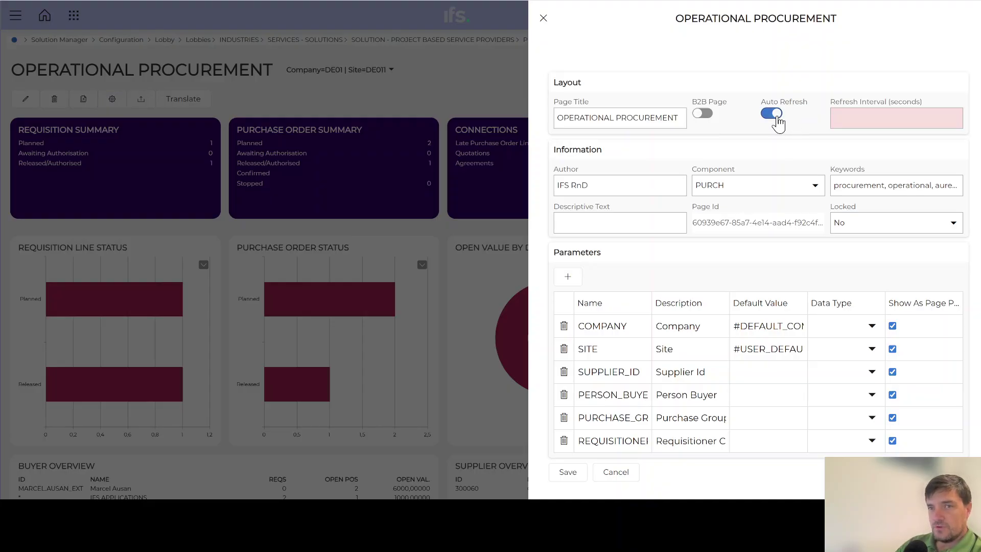
left_click(863, 118)
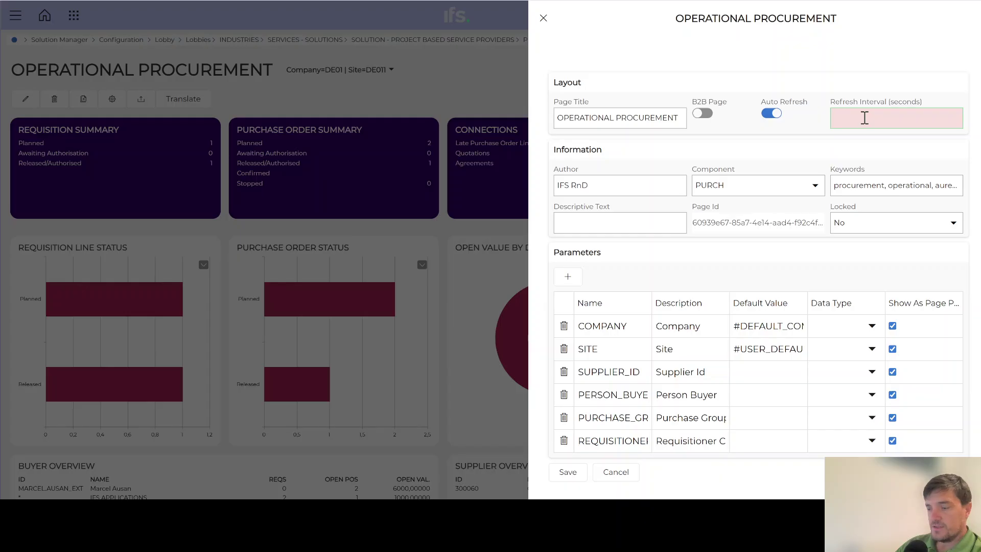
type("30")
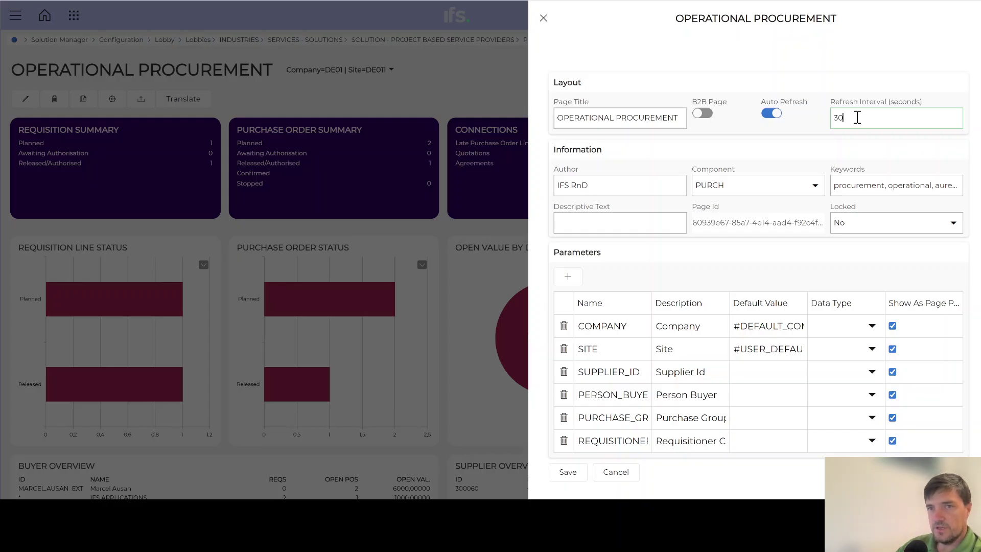
left_click_drag(856, 117, 836, 118)
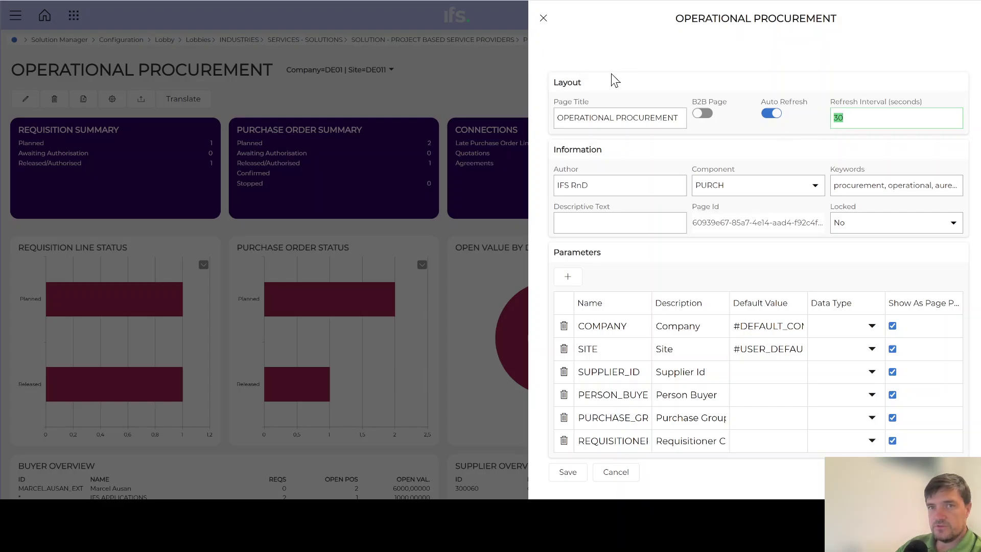
left_click(566, 472)
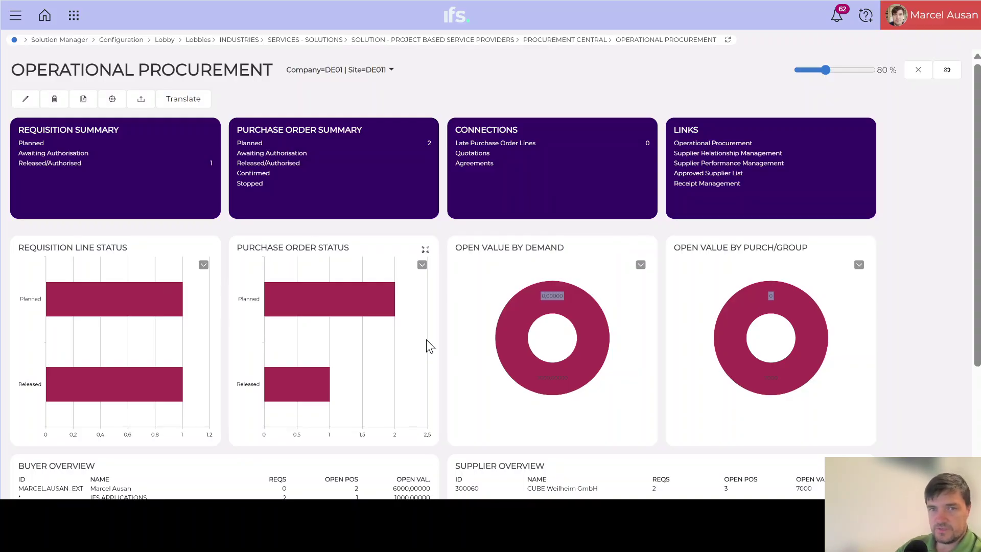
mouse_move(741, 398)
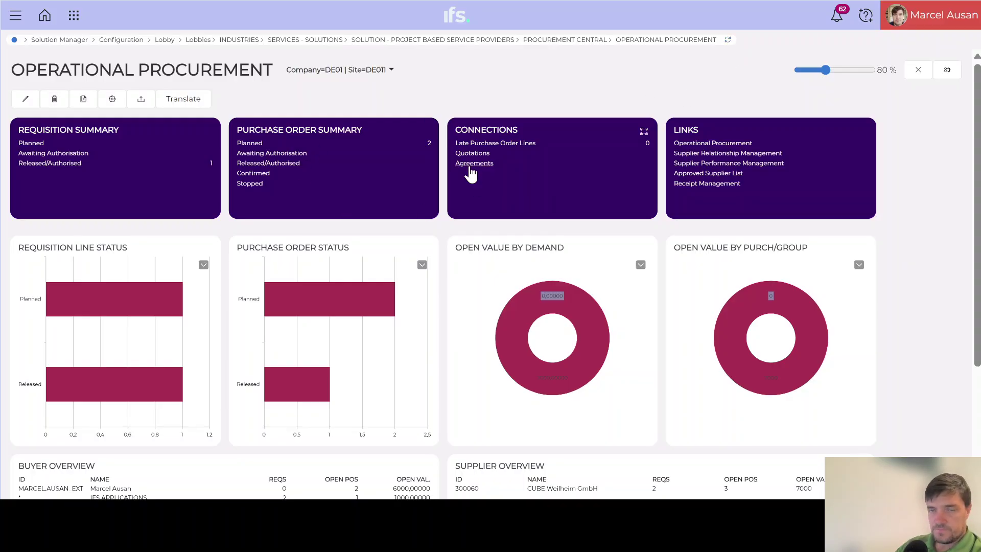
left_click(727, 40)
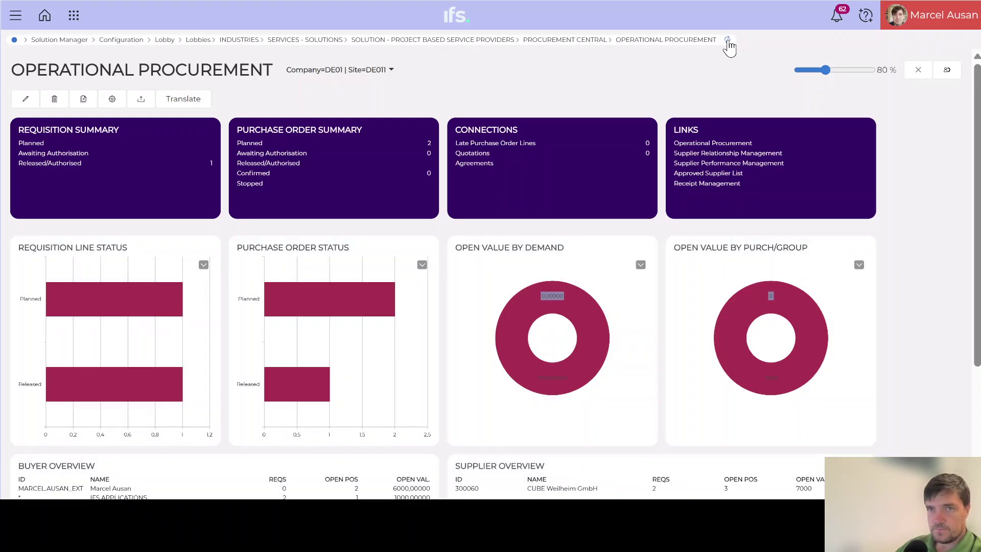
Check the saved auto refresh settings and the COMPANY and SITE page parameter values, closing both without changes.
left_click(116, 104)
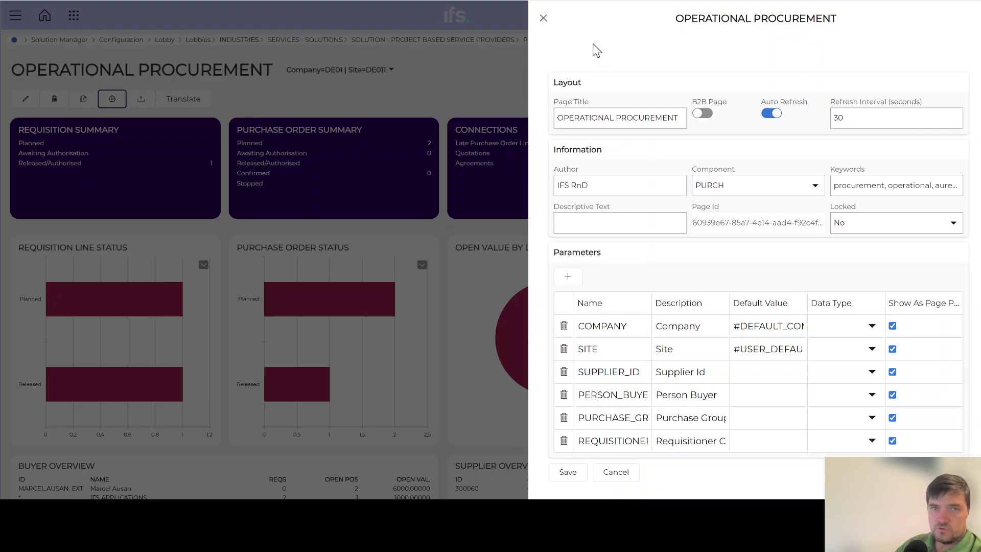
left_click(546, 23)
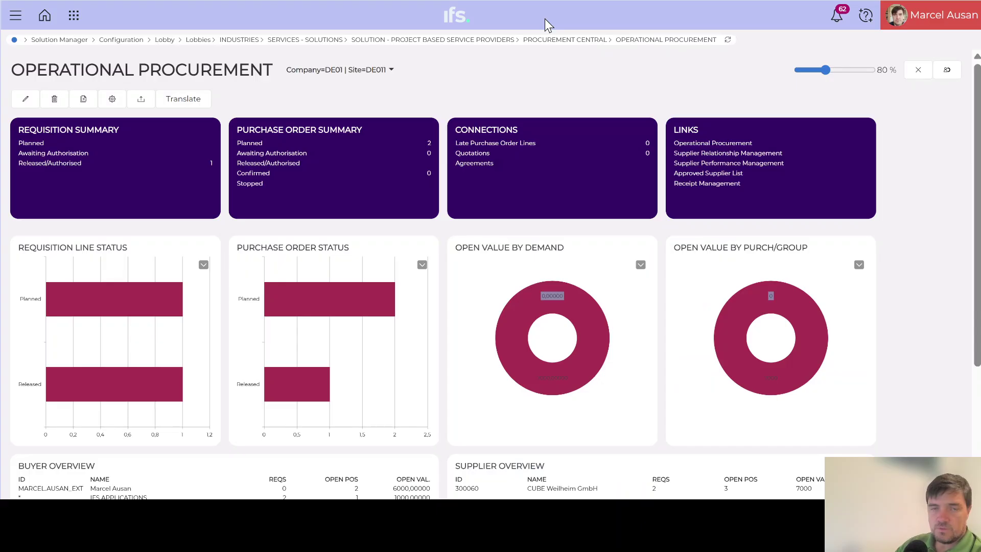
left_click(390, 73)
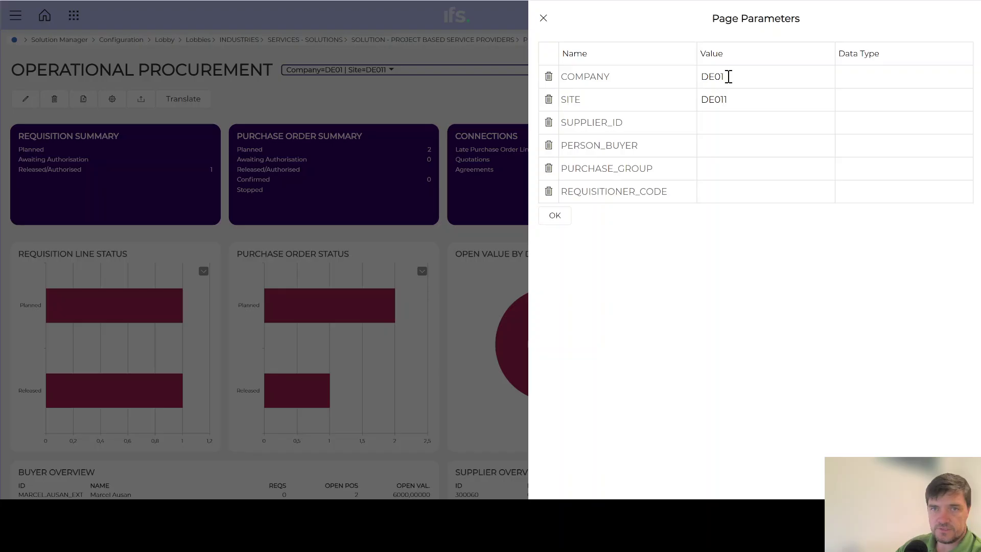
left_click_drag(727, 76, 696, 73)
double_click(742, 99)
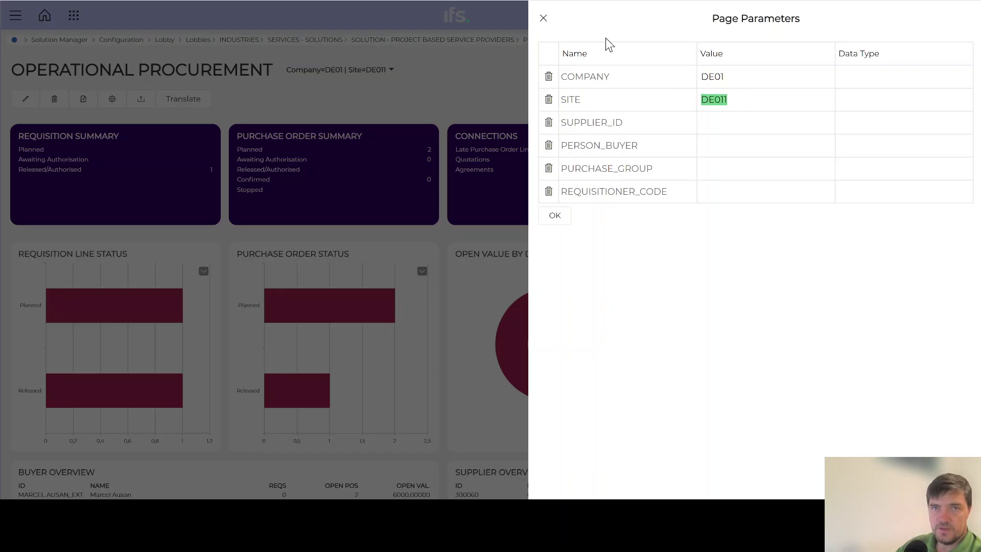
left_click(543, 18)
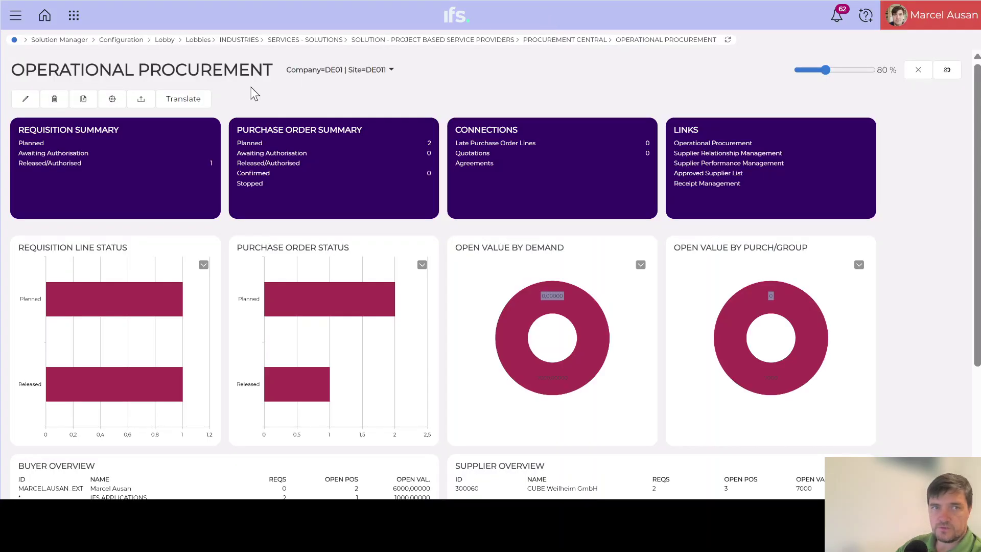
Inspect the default values of the COMPANY and SITE parameters in the lobby settings and compare them with the page parameters.
left_click(112, 100)
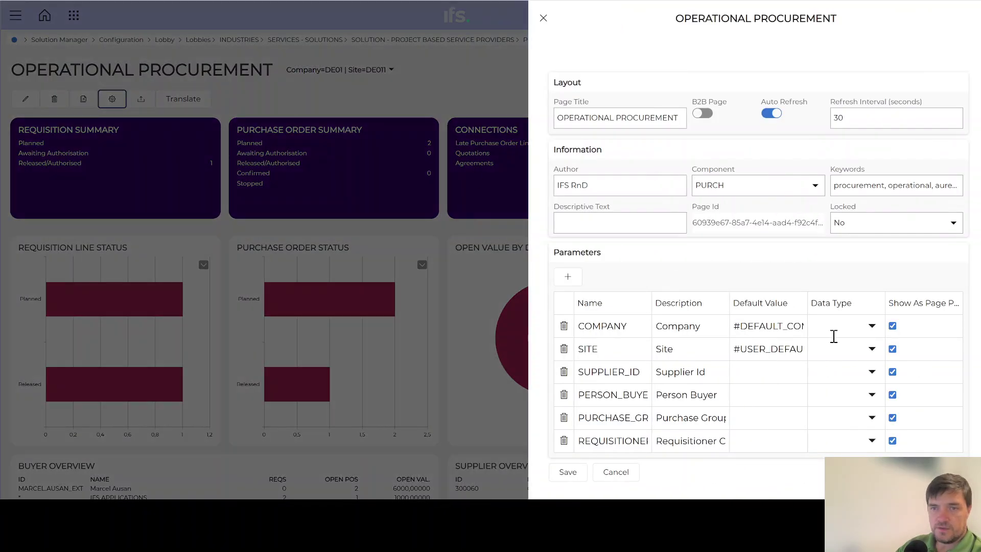
left_click_drag(732, 329, 812, 325)
left_click(762, 325)
left_click_drag(740, 353, 817, 350)
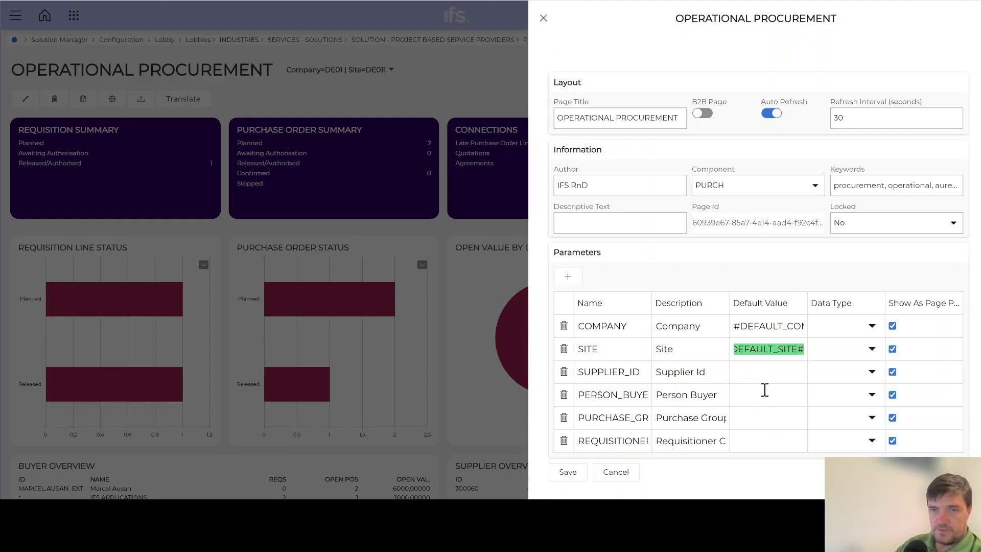
left_click(543, 18)
left_click(393, 70)
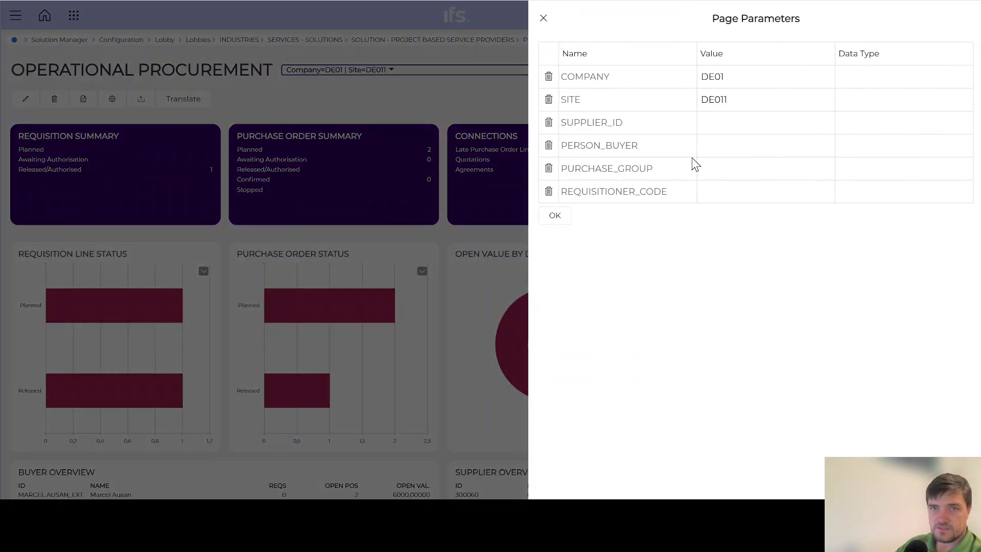
left_click(749, 143)
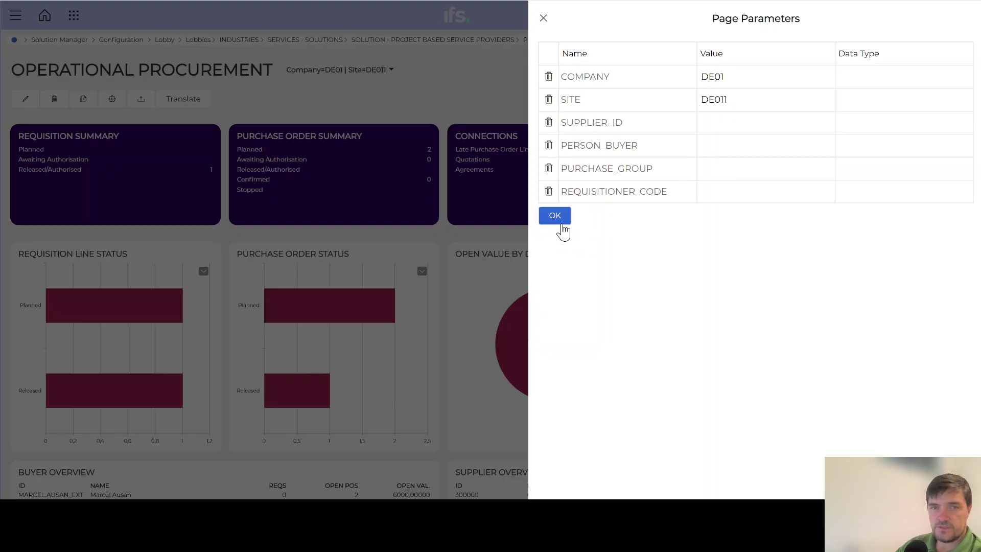
left_click(558, 220)
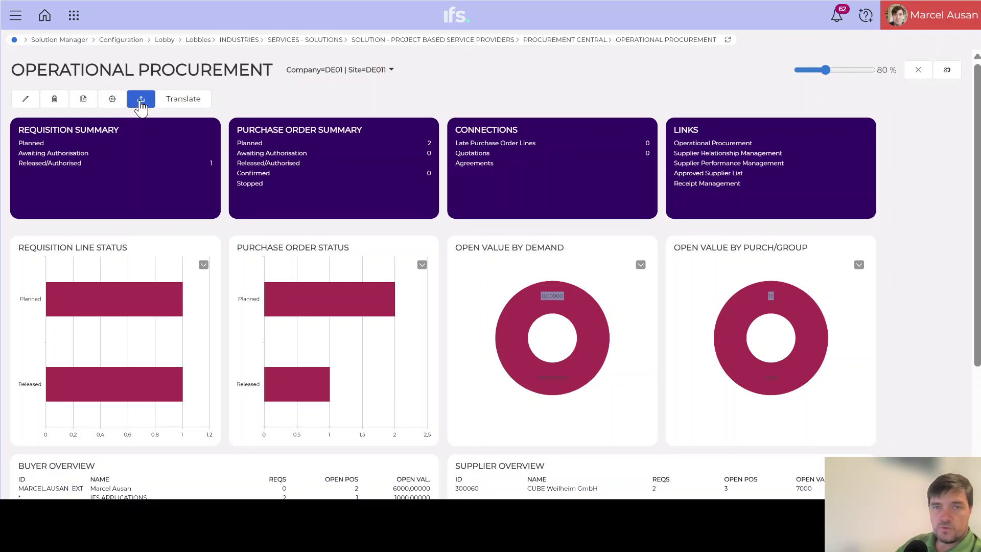
mouse_move(389, 382)
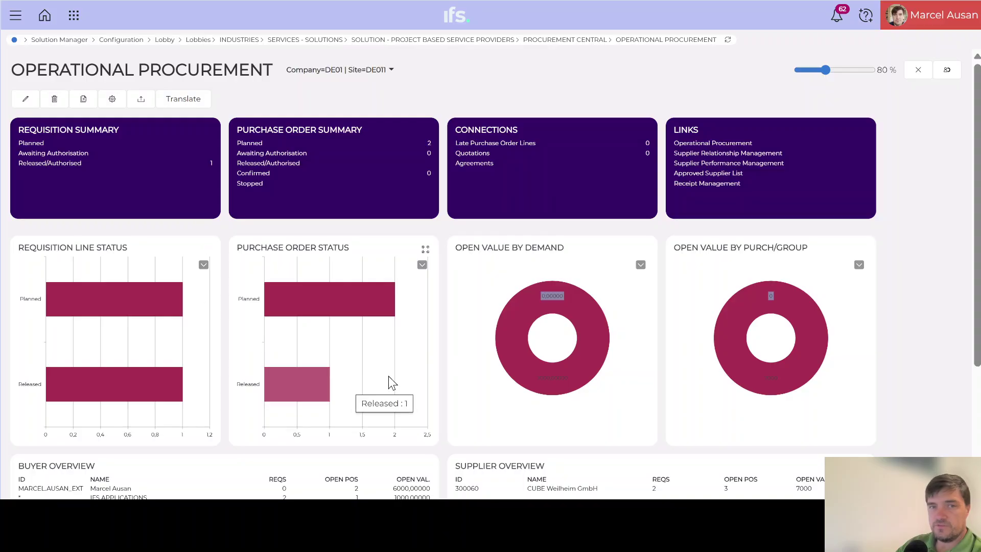
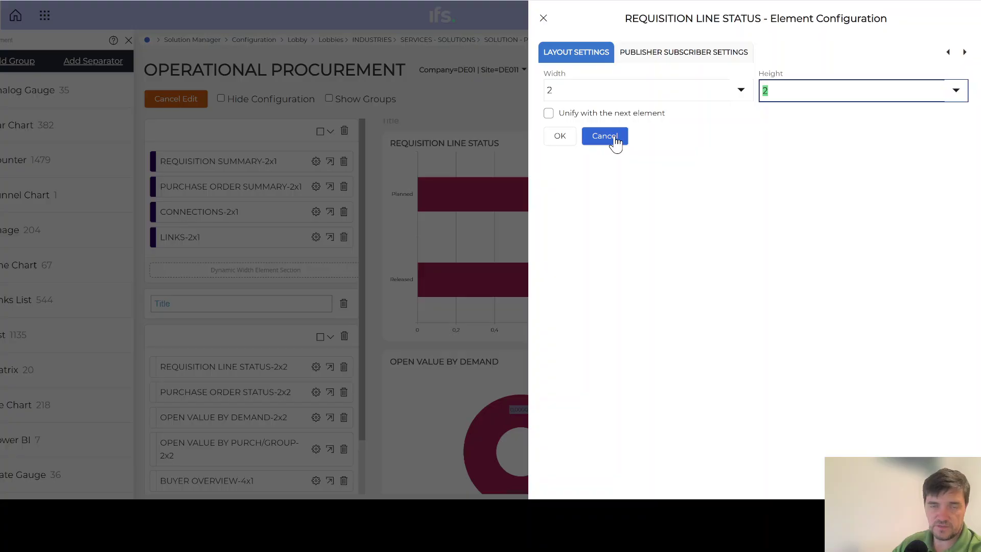
Cancel the Requisition Line Status element configuration and open the protected element for editing in the Element Designer.
left_click(604, 136)
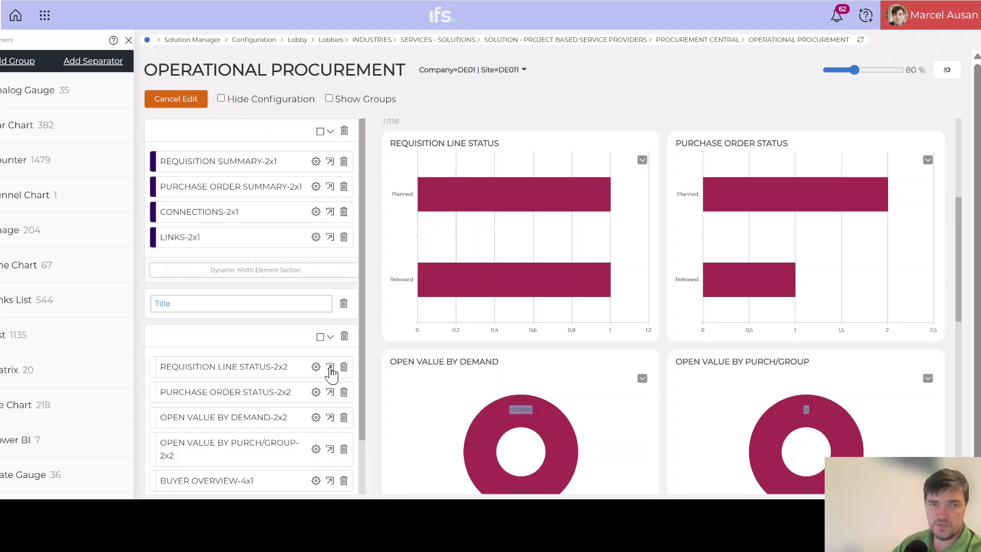
left_click(330, 369)
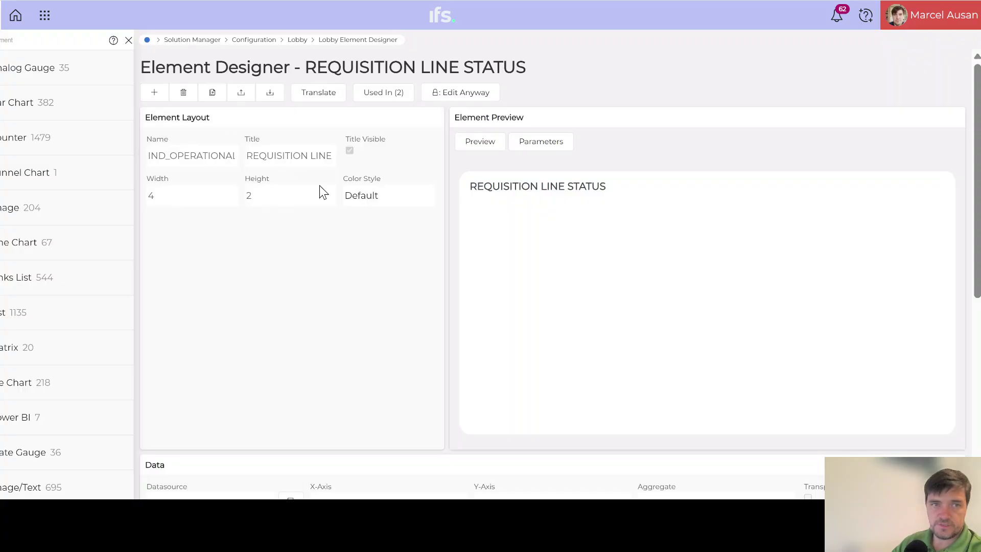
left_click(460, 92)
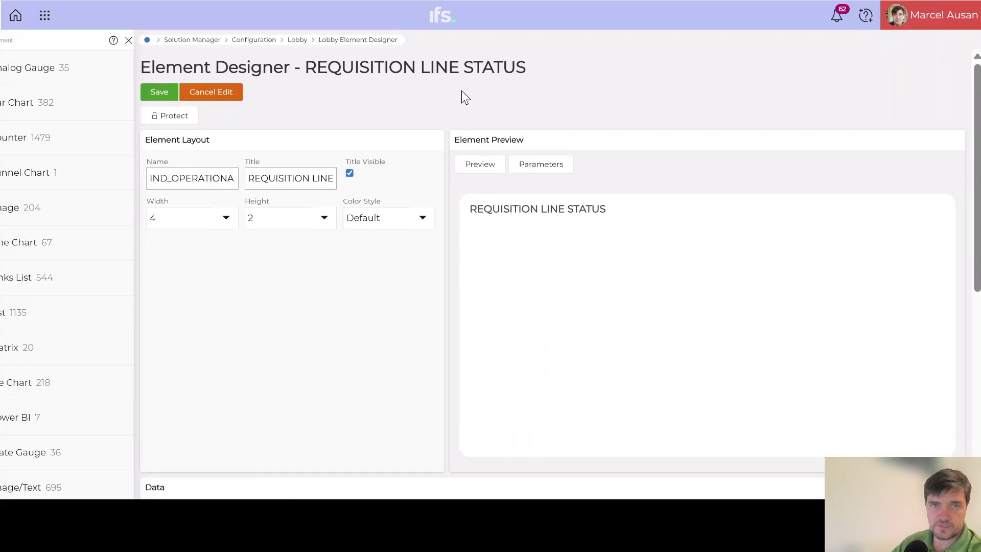
Review the element's width choices and its data, formatting and information settings.
left_click(222, 217)
left_click(317, 235)
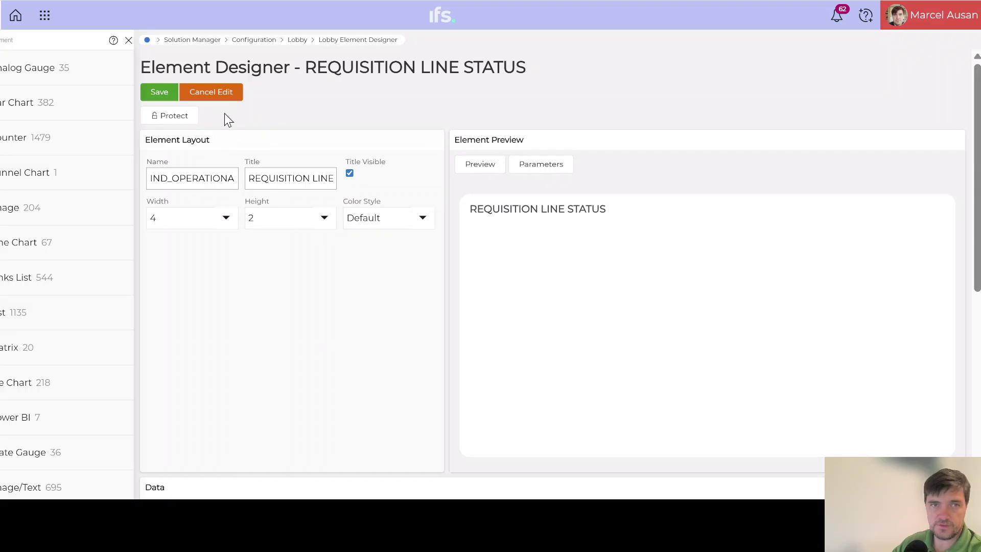
scroll(347, 254, "down", 6)
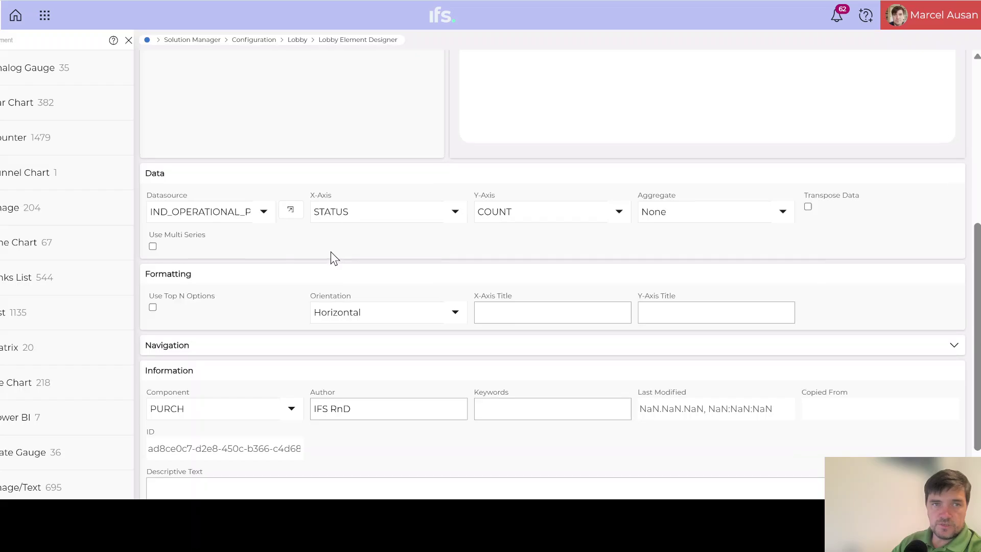
Cancel editing the Requisition Line Status element and look through its data and formatting settings.
scroll(330, 251, "up", 6)
left_click(231, 99)
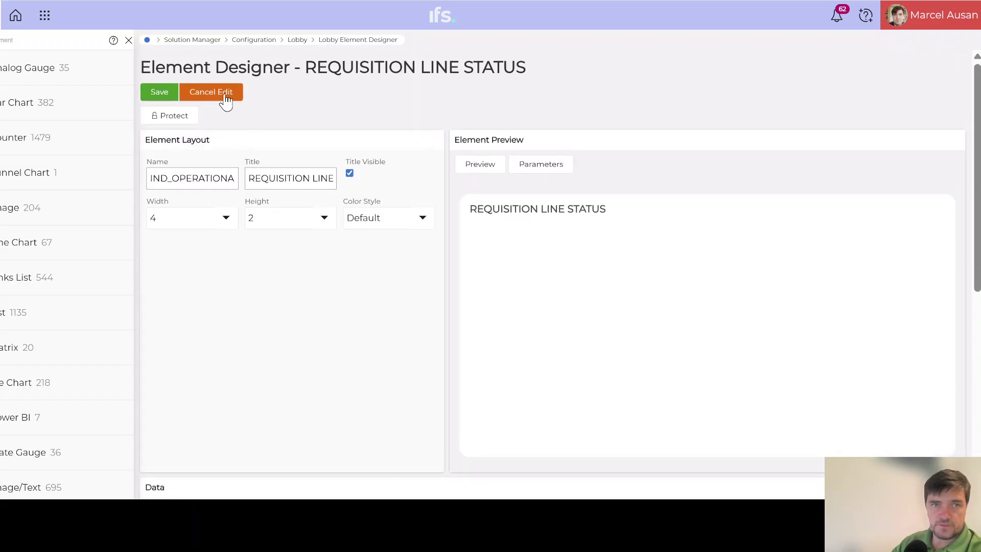
scroll(326, 263, "down", 4)
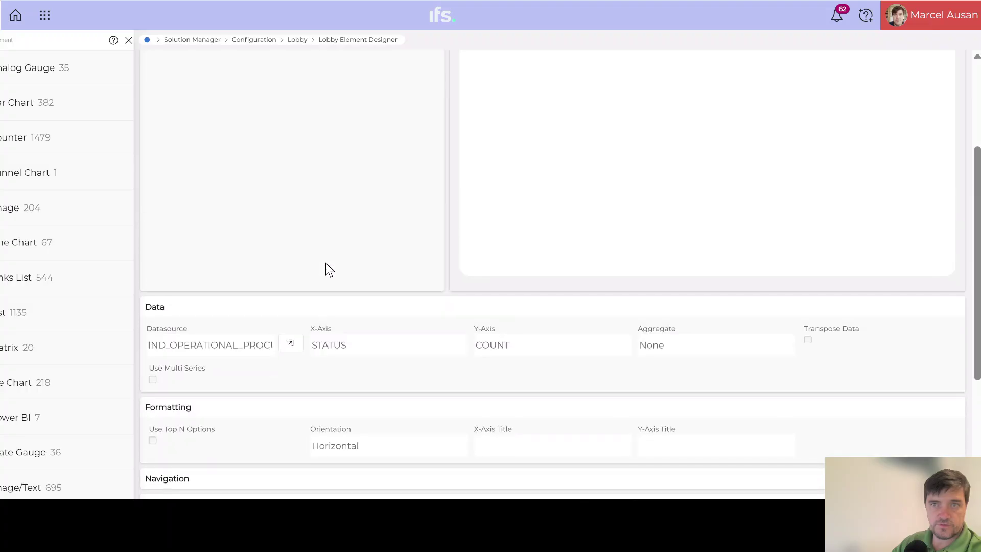
scroll(326, 262, "down", 1)
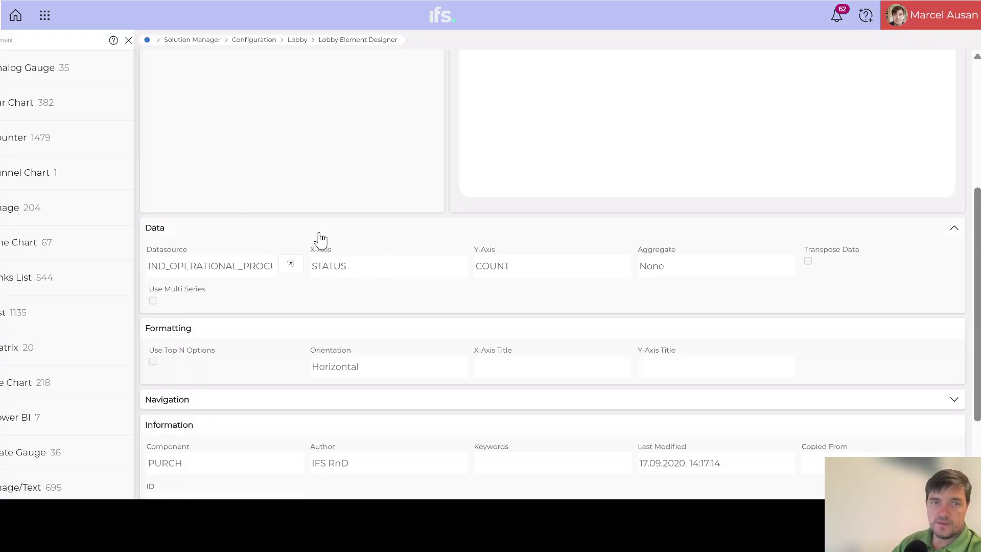
scroll(317, 289, "up", 5)
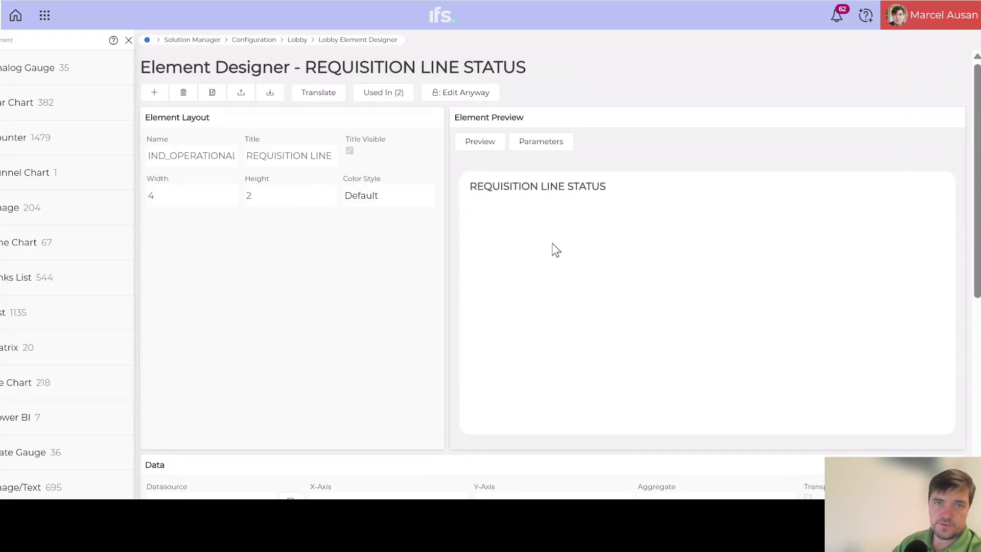
Preview the Requisition Line Status chart without parameter values and compare it with its datasource and axis settings.
left_click(485, 149)
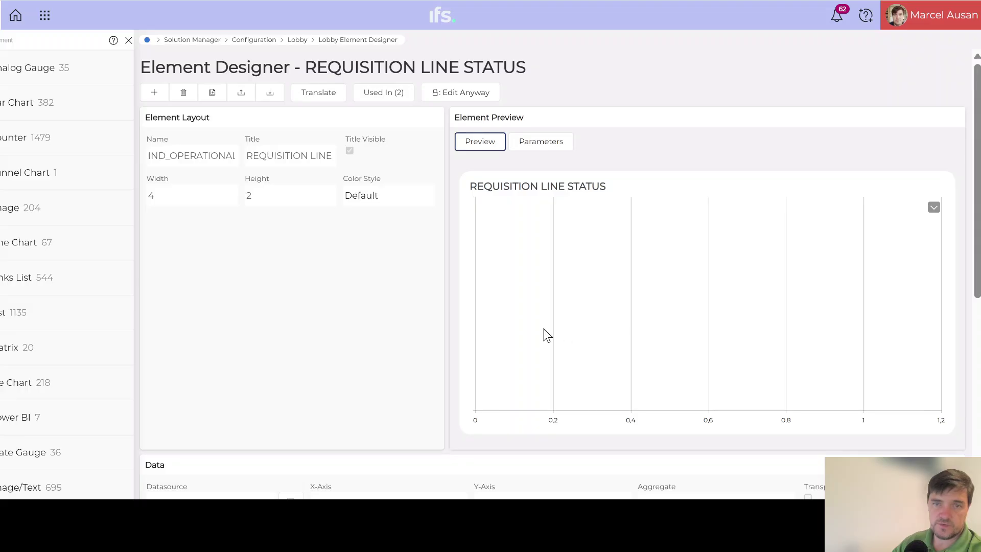
scroll(285, 339, "down", 3)
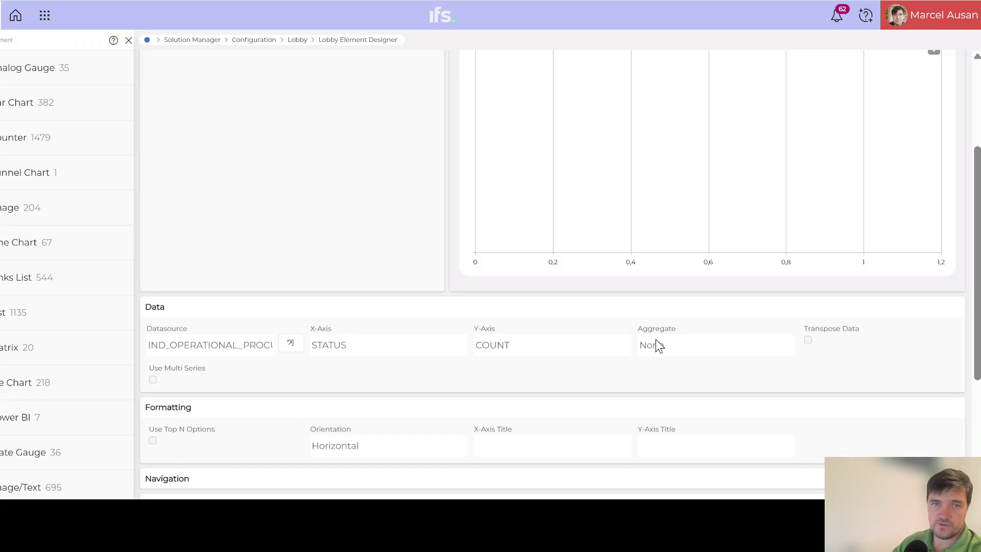
scroll(493, 346, "up", 3)
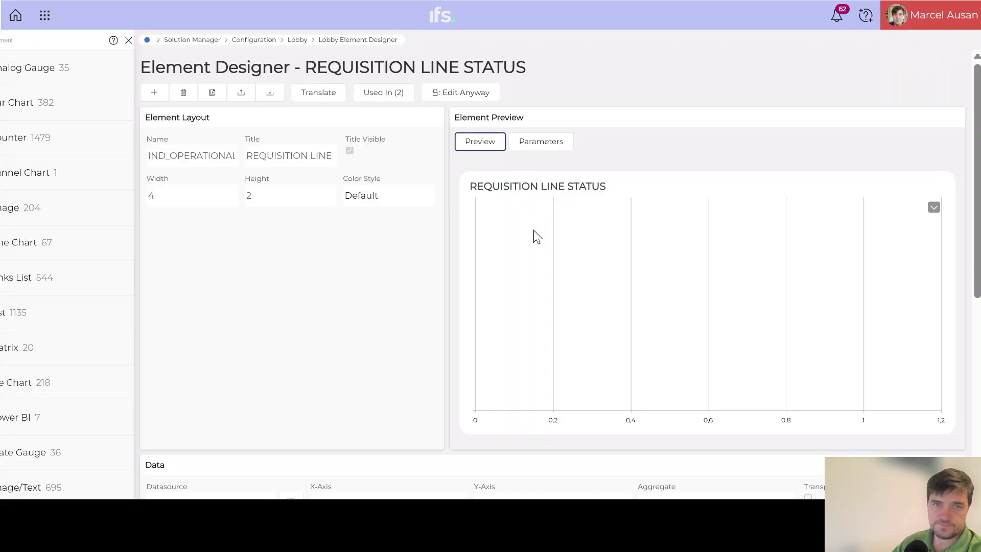
scroll(506, 300, "down", 3)
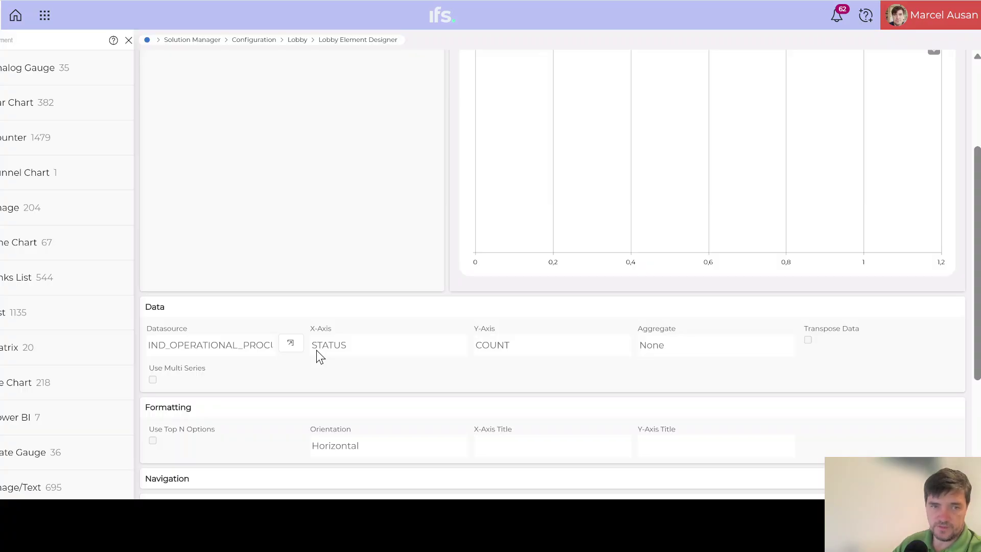
Examine the element's formatting, information and navigation settings, including its URL address.
scroll(316, 350, "down", 2)
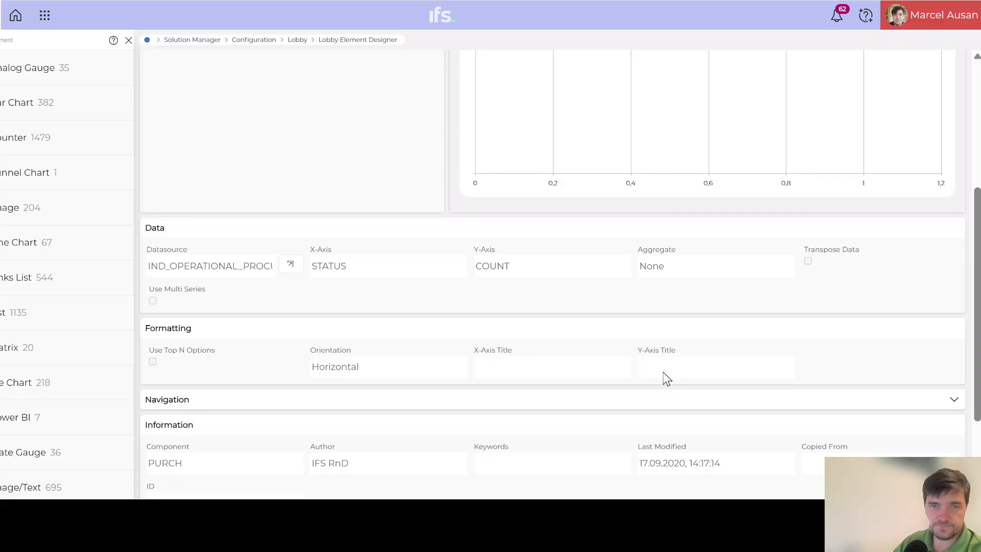
scroll(370, 296, "down", 1)
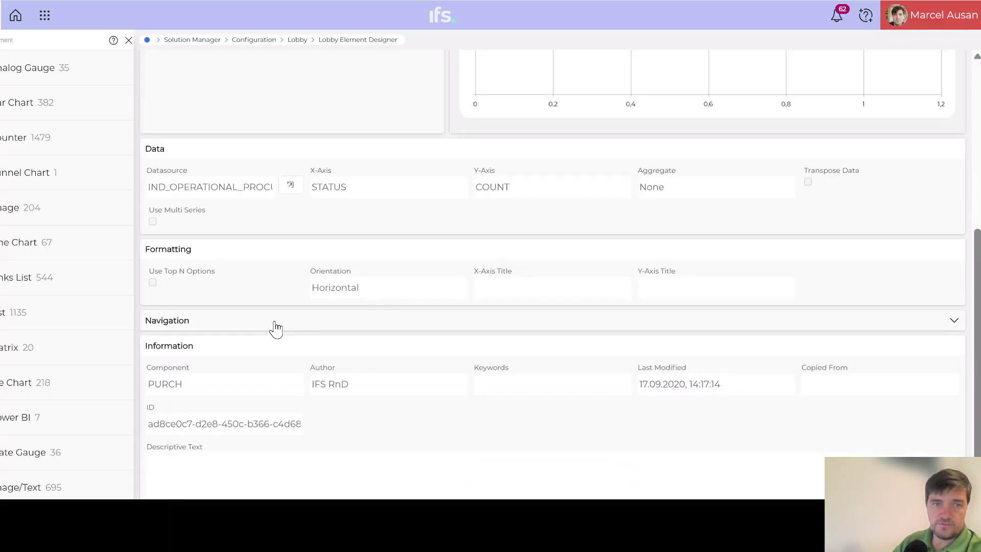
left_click(273, 328)
scroll(273, 328, "down", 1)
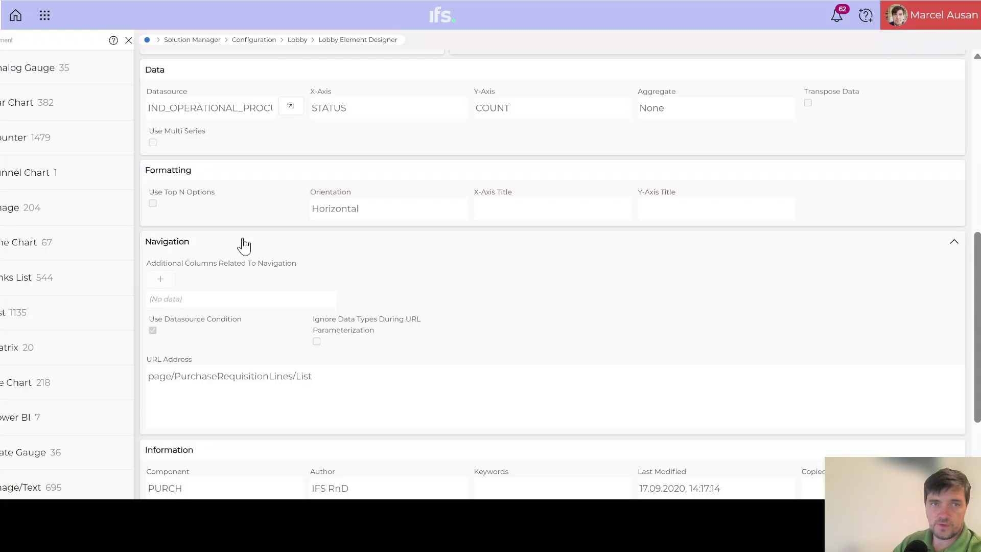
scroll(244, 245, "up", 5)
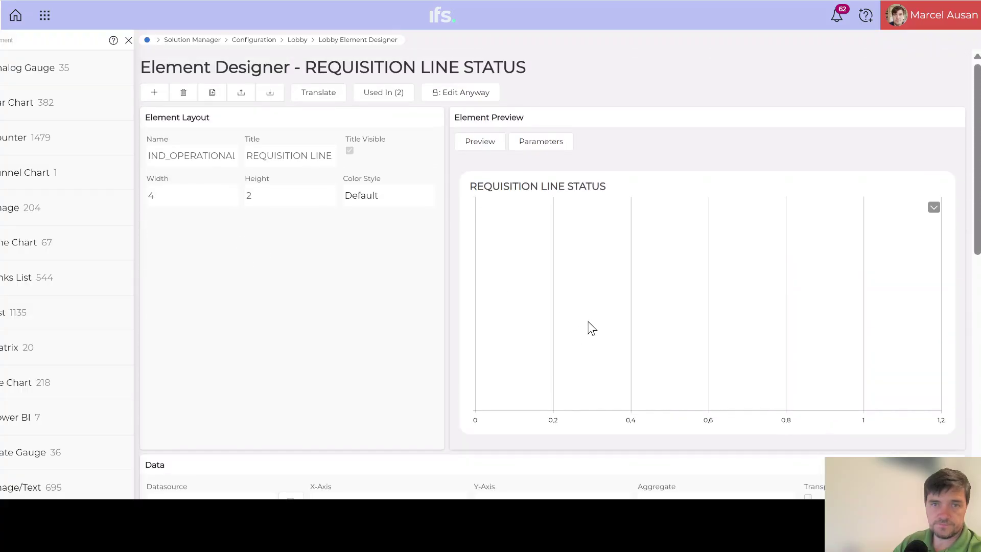
left_click(541, 146)
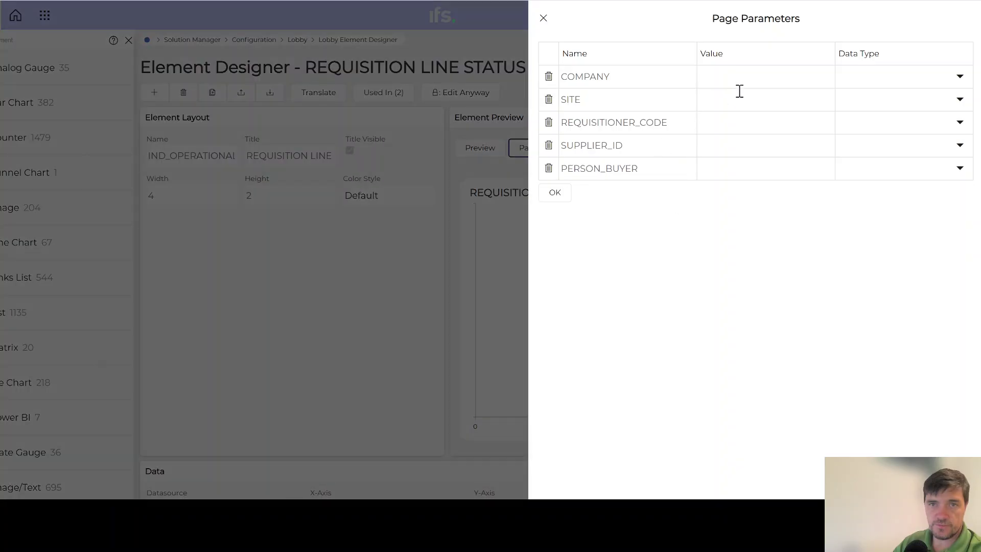
left_click(749, 82)
type("DE")
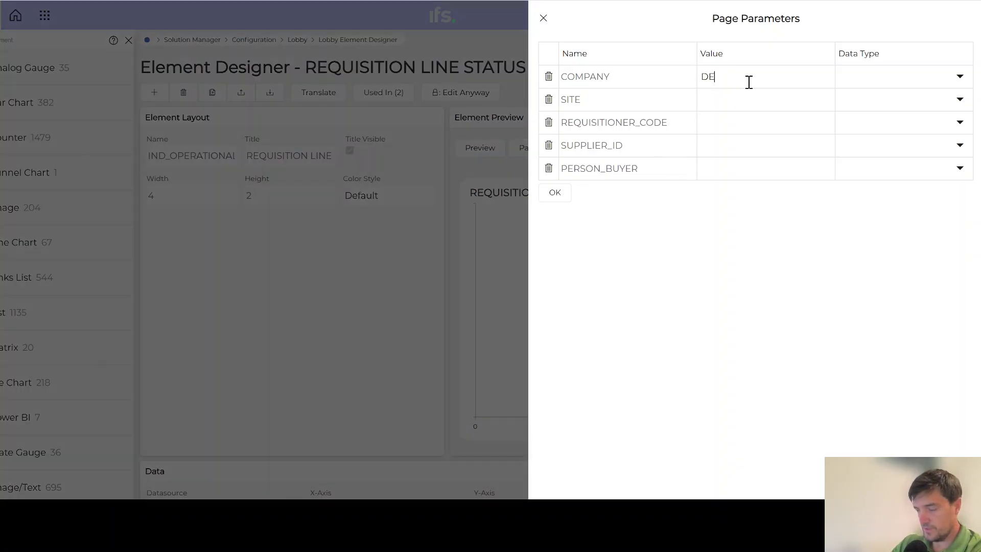
type("01")
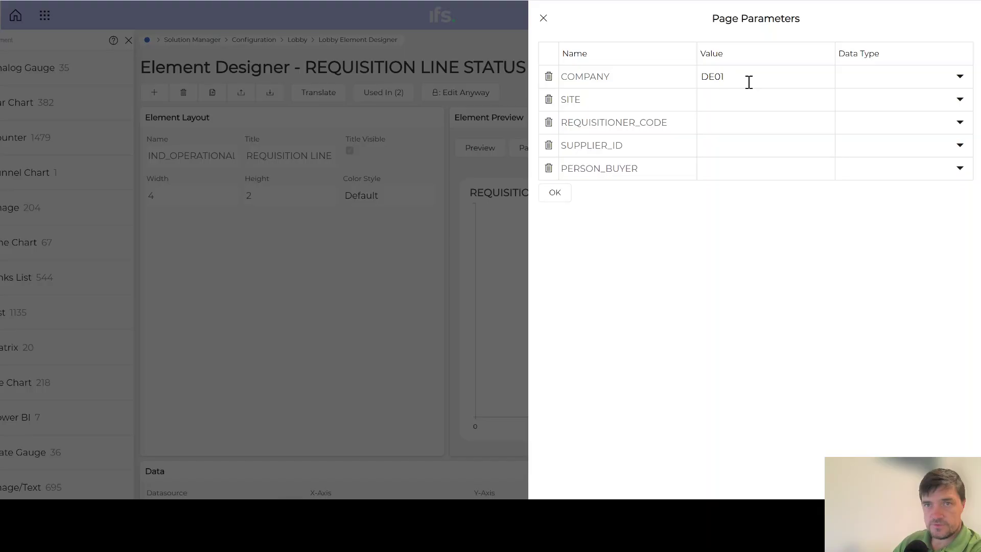
key("BackSpace")
key("BackSpace")
type("10")
left_click(746, 92)
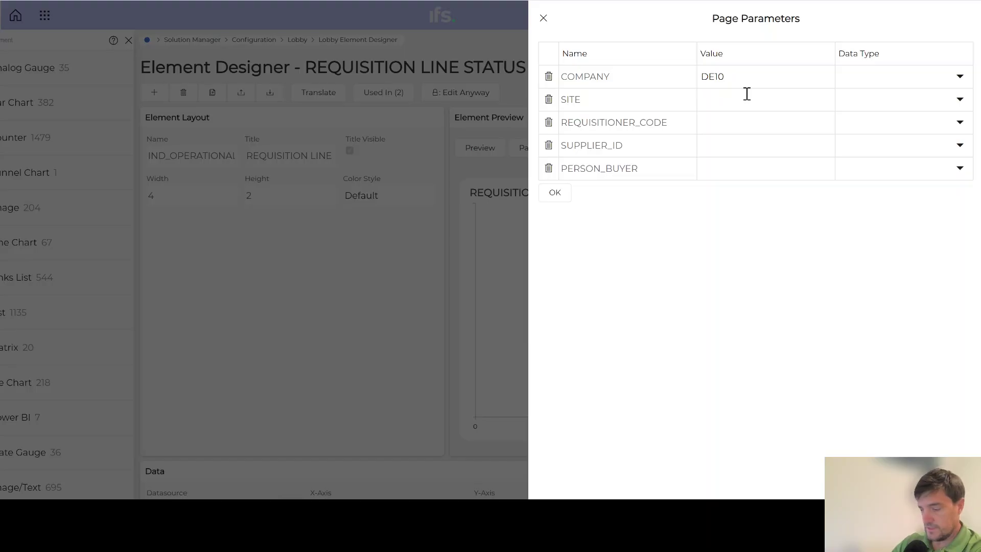
type("DE")
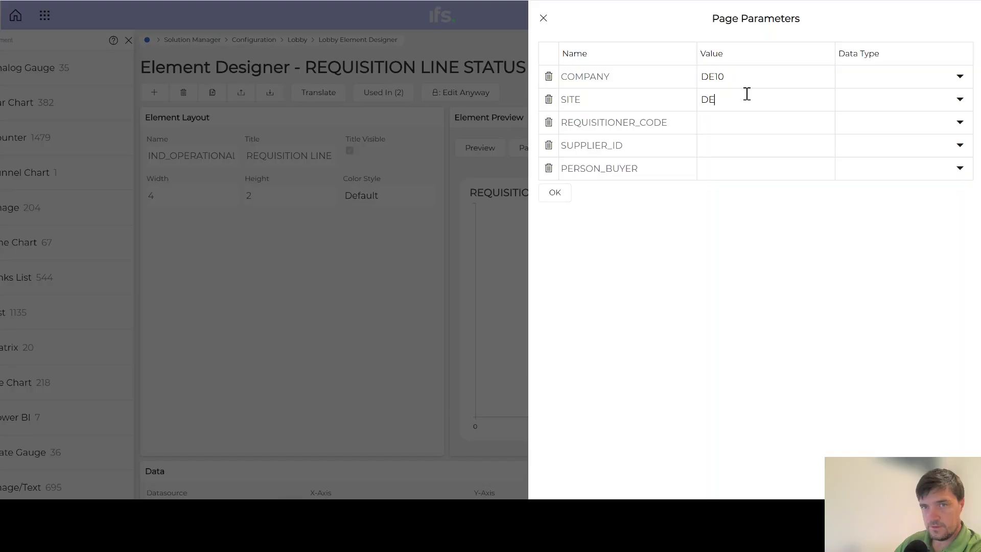
left_click(543, 19)
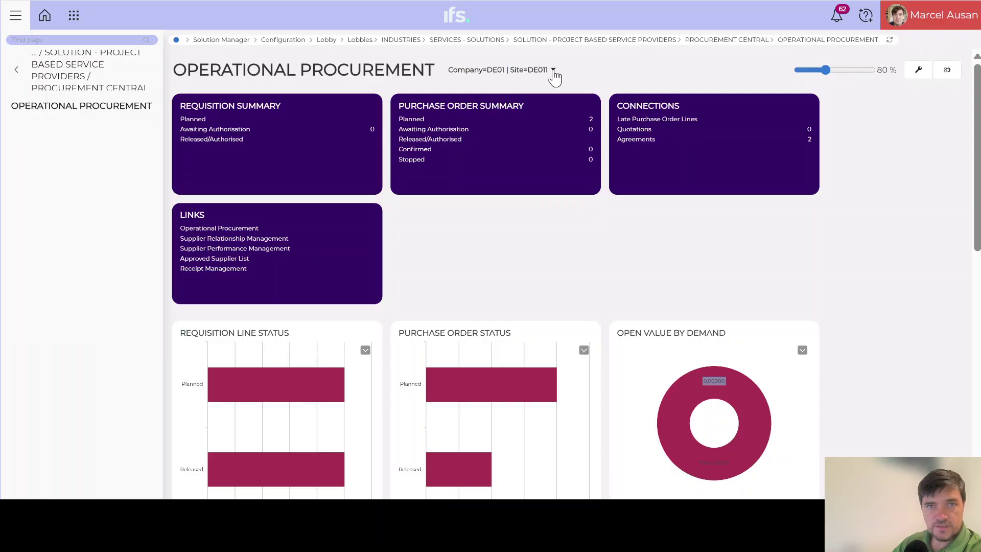
Put the Operational Procurement lobby into edit mode and open its Requisition Line Status element in the Element Designer.
left_click(918, 69)
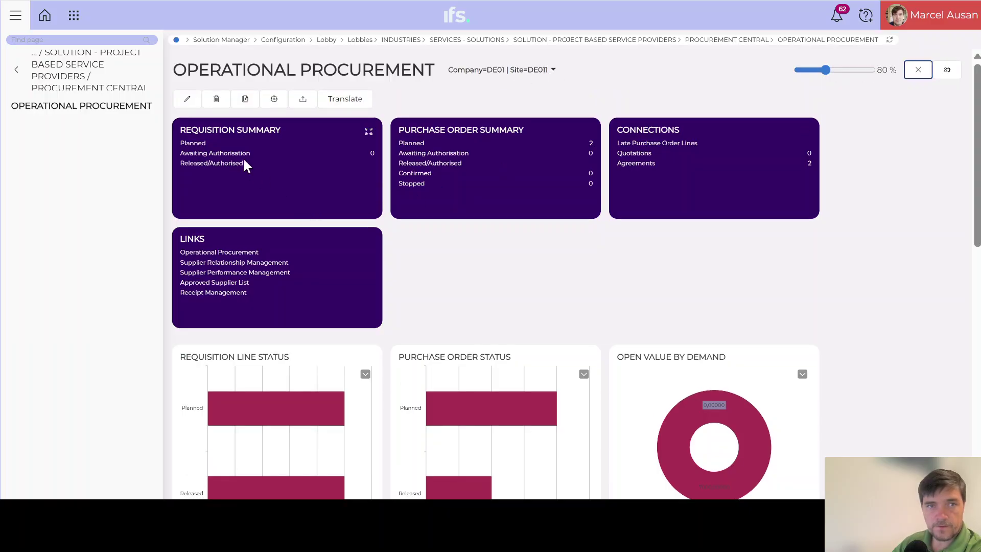
left_click(187, 98)
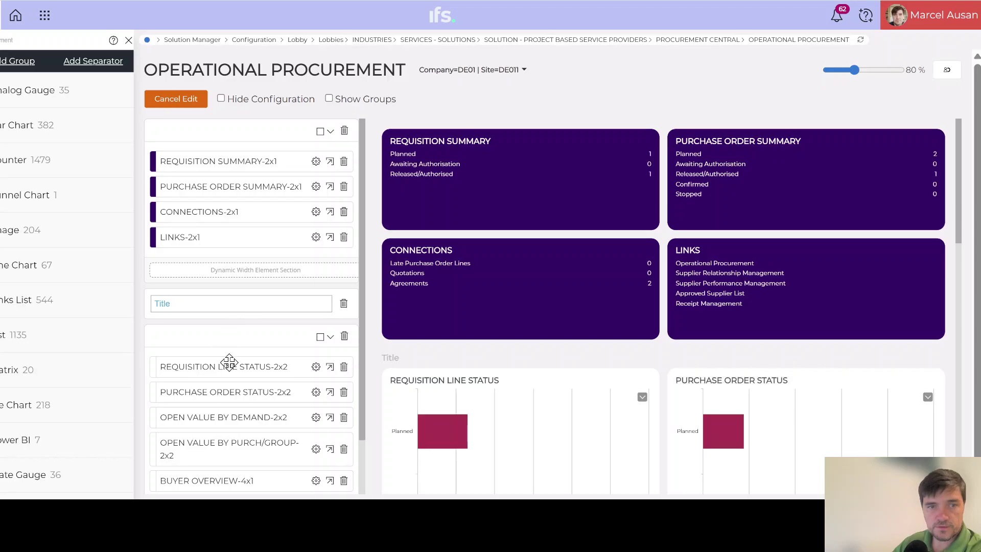
left_click(331, 367)
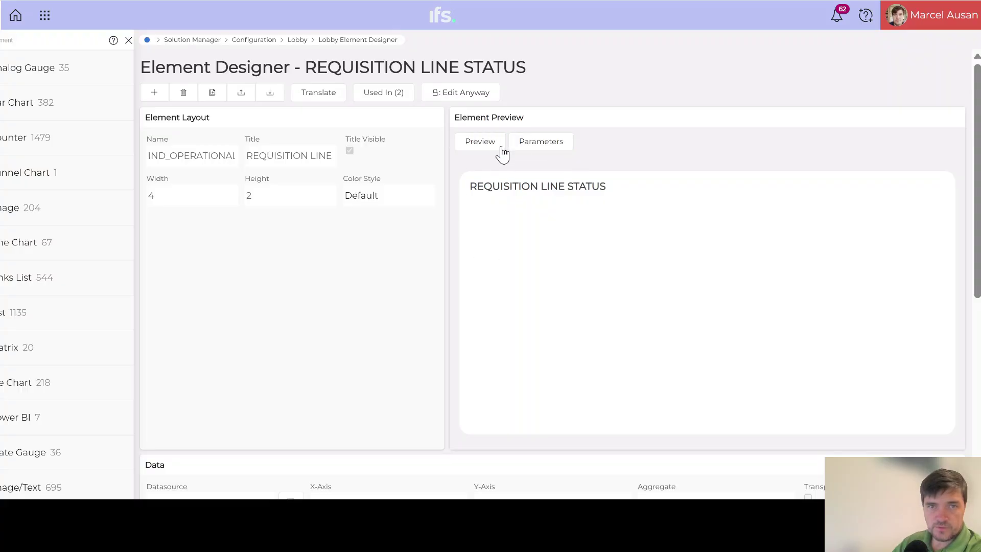
Set the element's page parameters COMPANY to DE01 and SITE to DE011, and preview the chart with them.
left_click(539, 146)
left_click(734, 80)
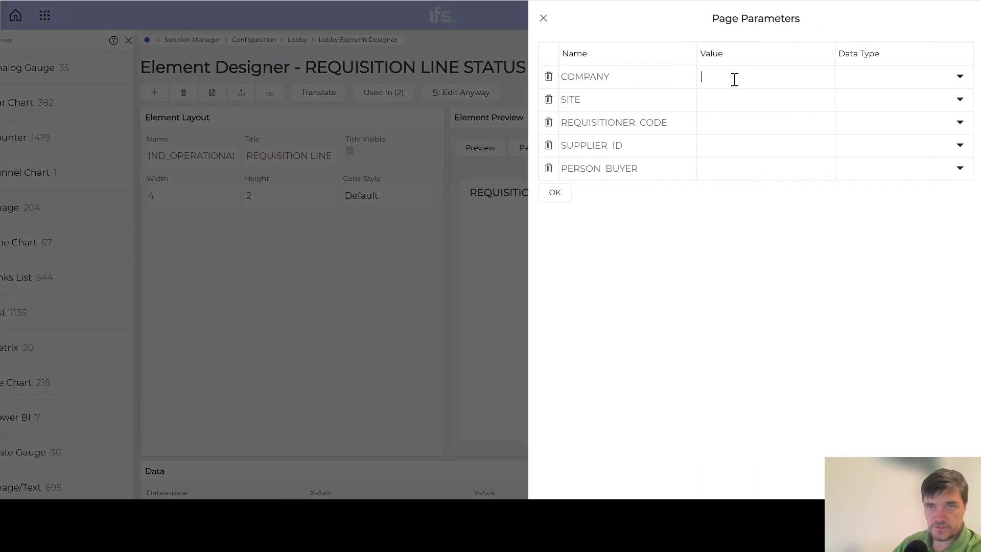
type("De")
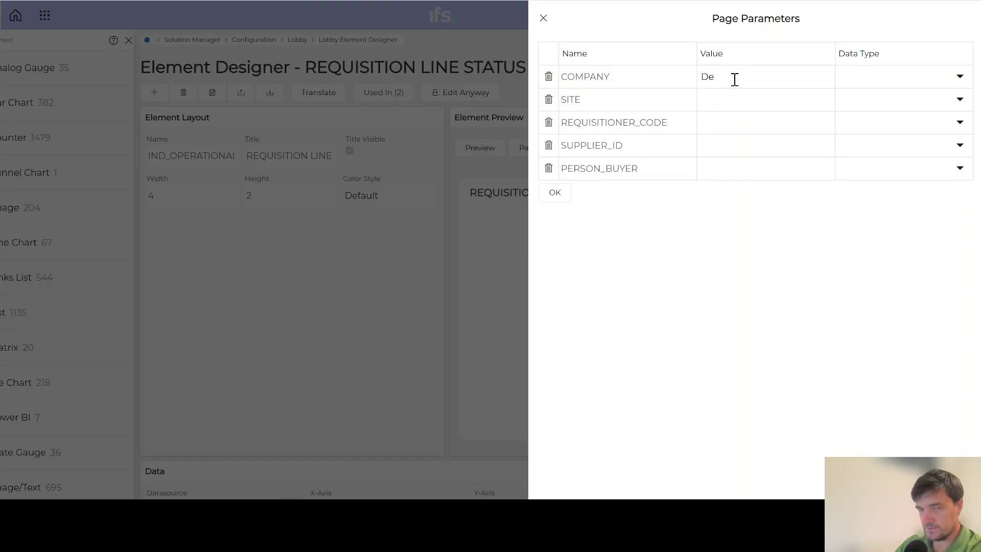
type("0")
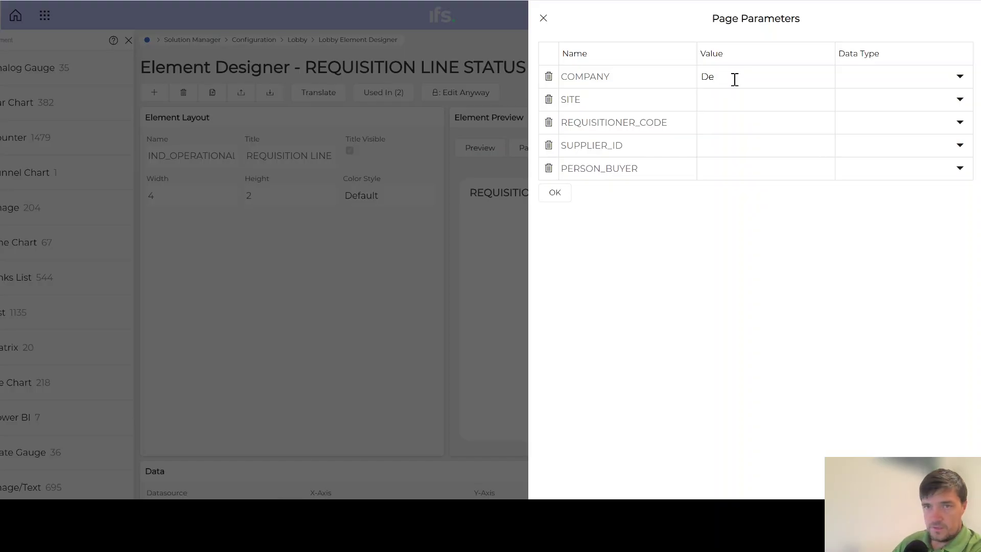
type("E01")
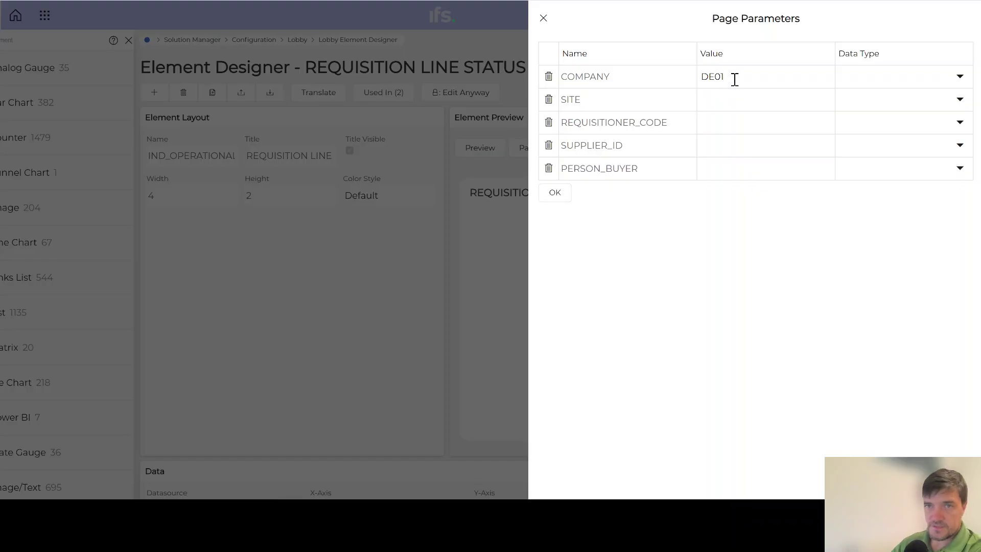
left_click(737, 91)
type("DE011")
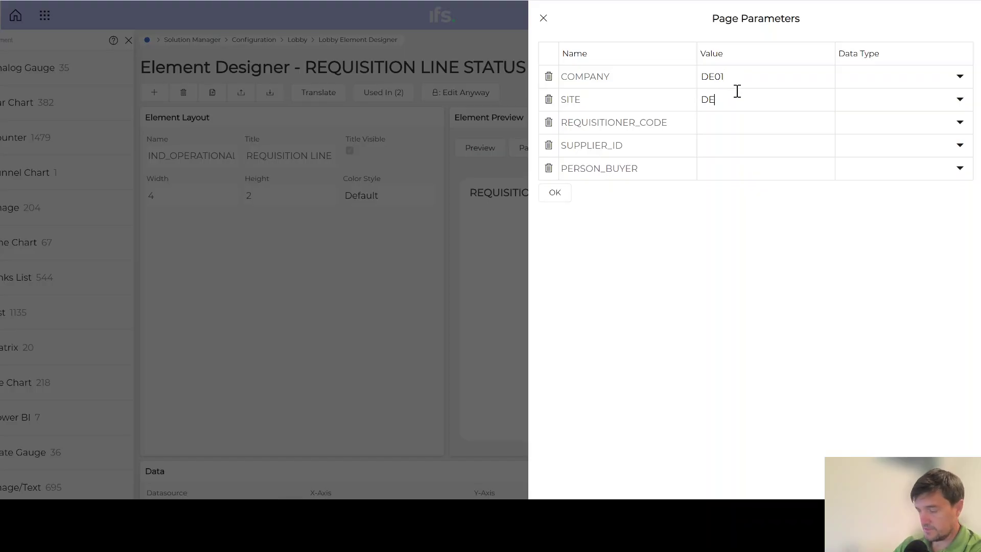
left_click(563, 198)
left_click(497, 145)
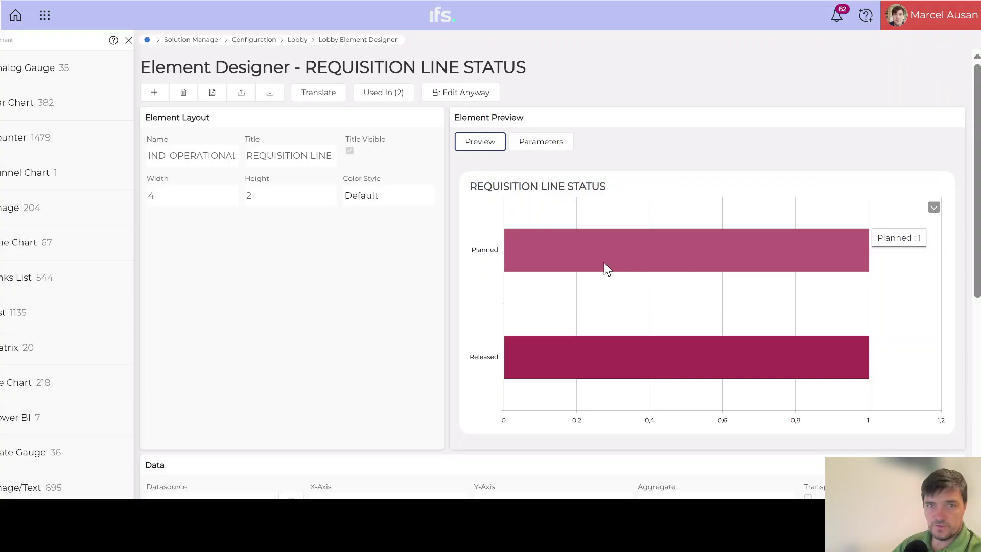
Examine the element's datasource condition and URL address for navigation, and relate them to the bars in the preview.
scroll(463, 376, "down", 7)
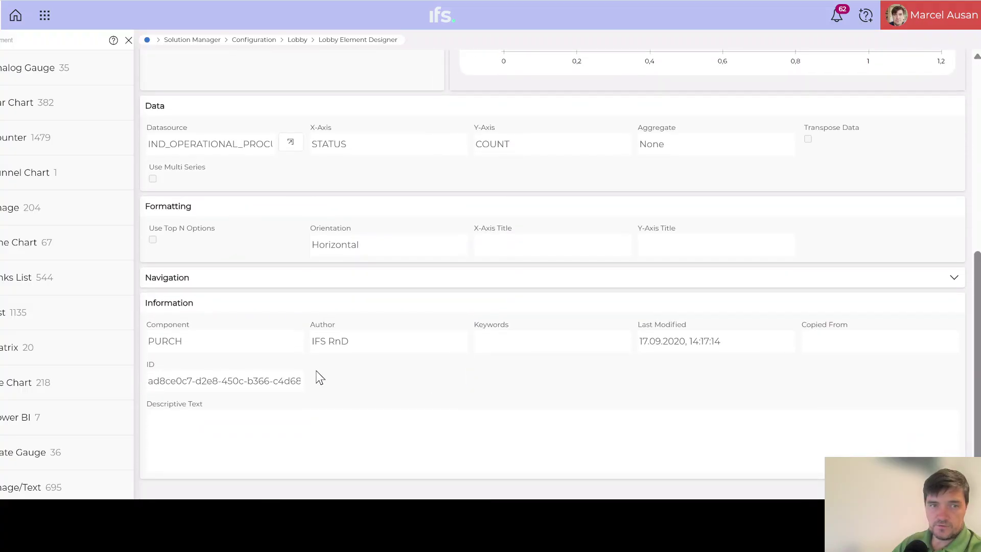
left_click(221, 282)
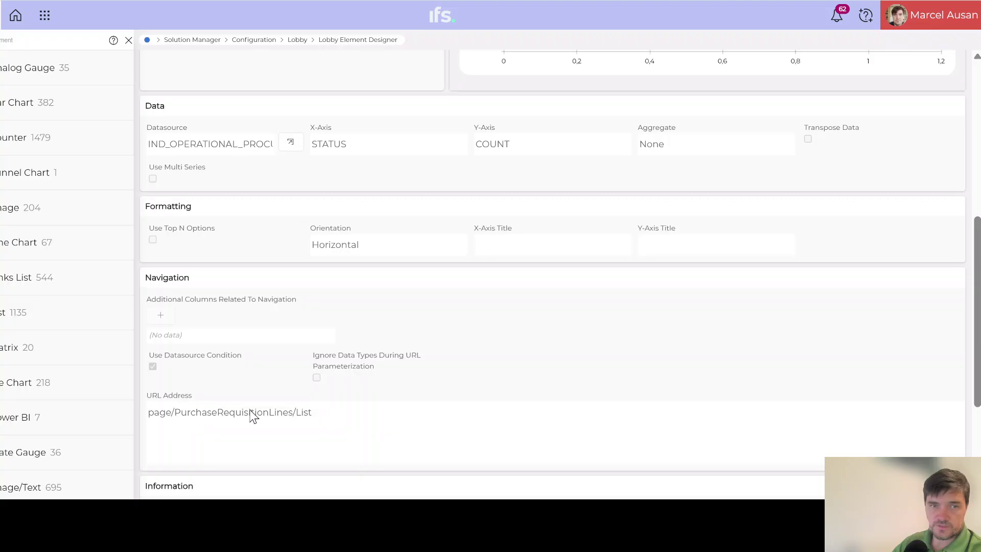
left_click_drag(337, 414, 135, 421)
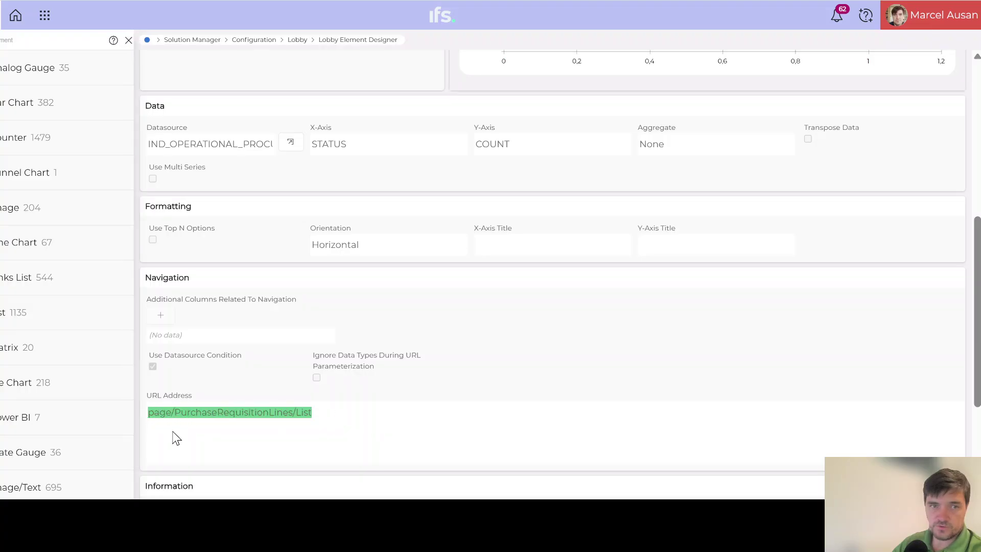
left_click(201, 438)
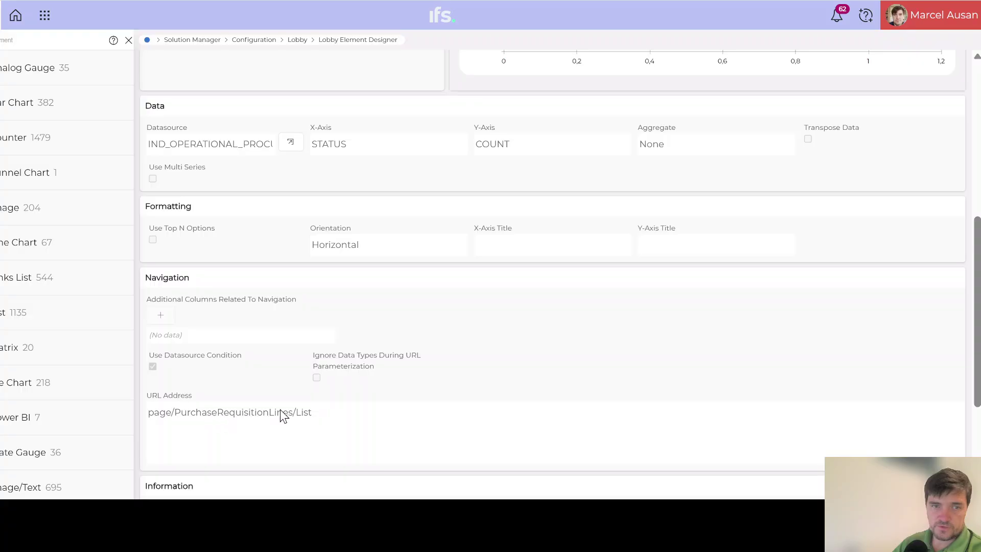
left_click(151, 365)
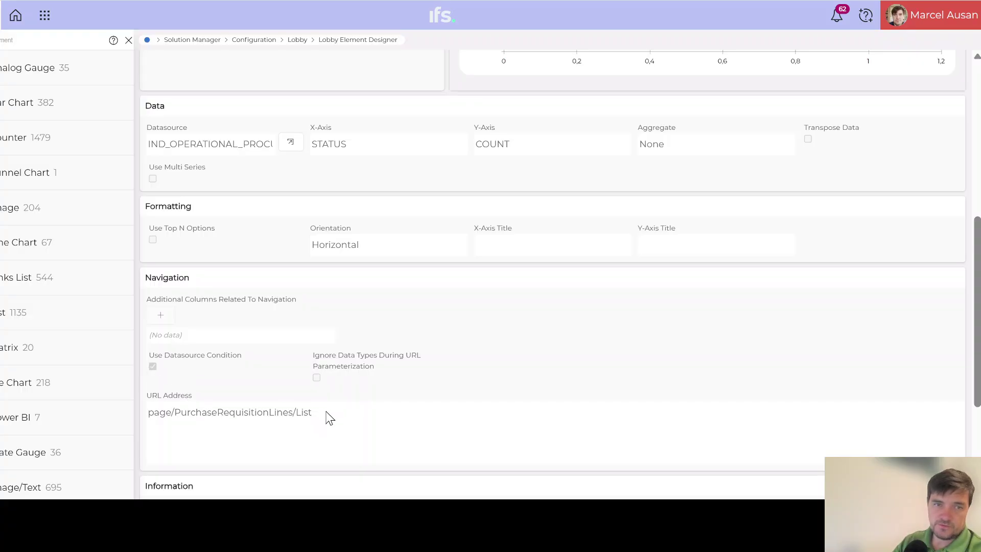
left_click_drag(326, 414, 180, 414)
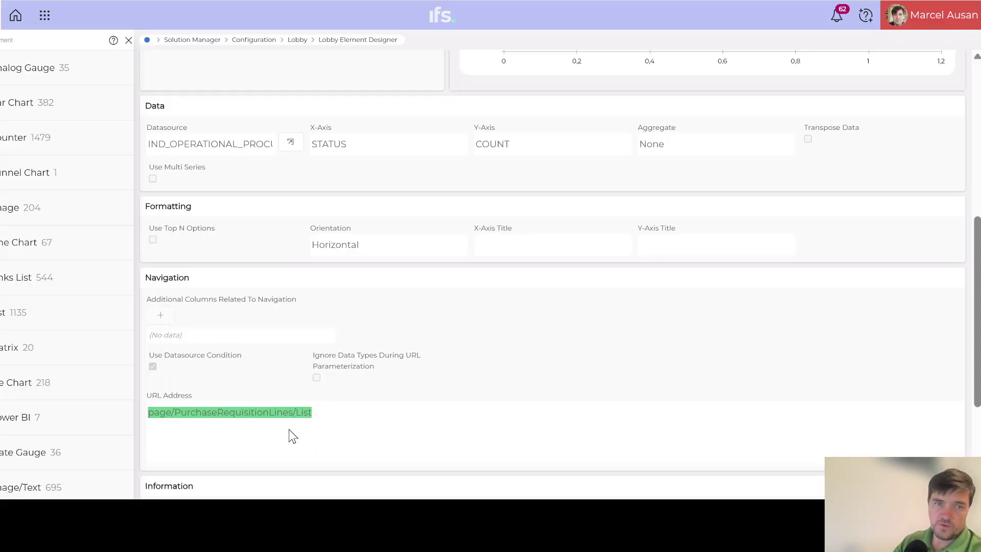
scroll(190, 369, "up", 7)
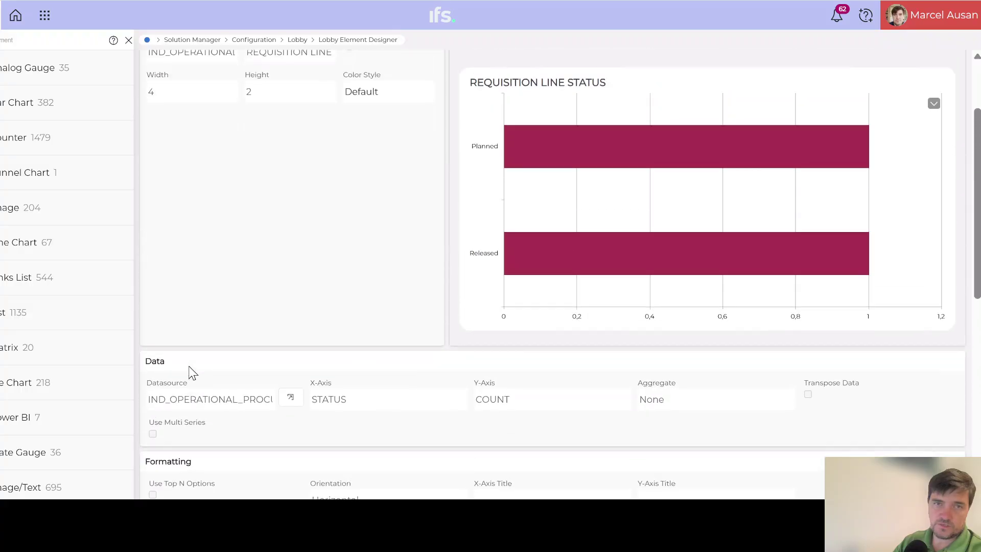
mouse_move(631, 371)
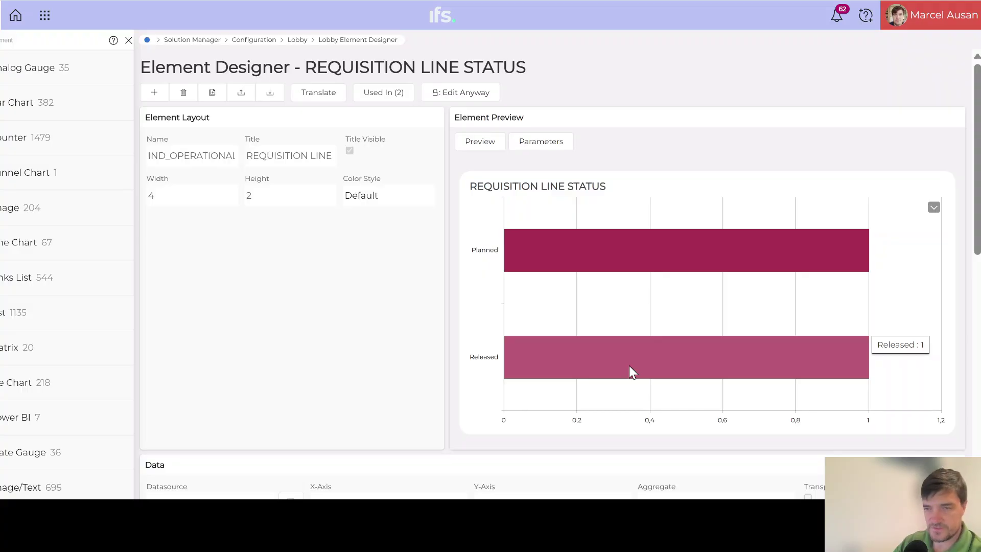
Follow the Planned bar's link from the preview and compare its destination with the element's navigation settings and URL address.
mouse_move(628, 256)
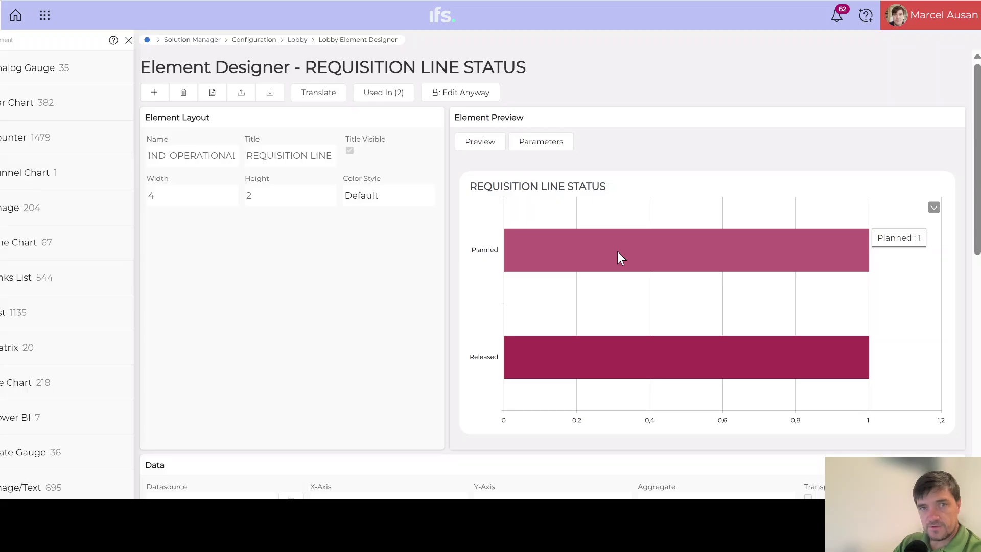
left_click(616, 252)
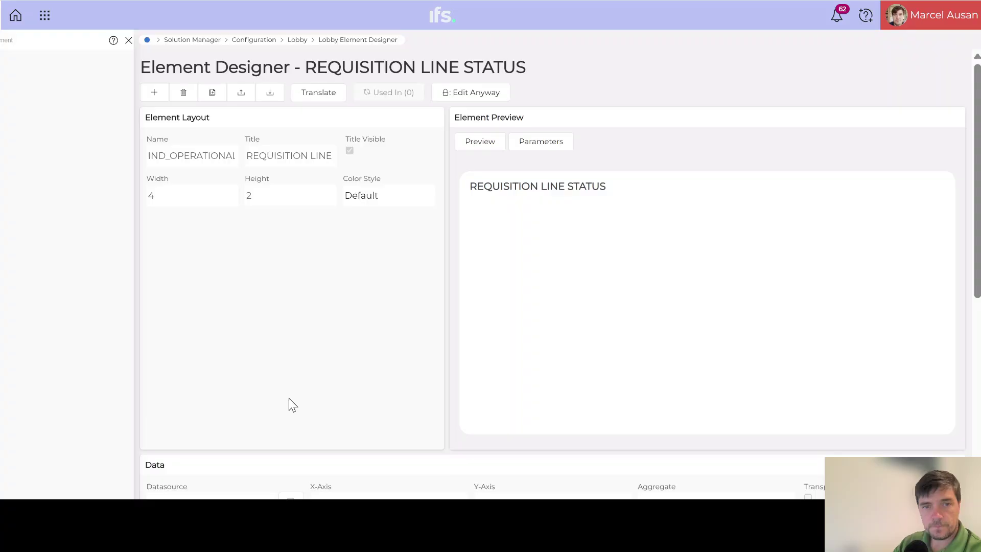
scroll(289, 397, "down", 5)
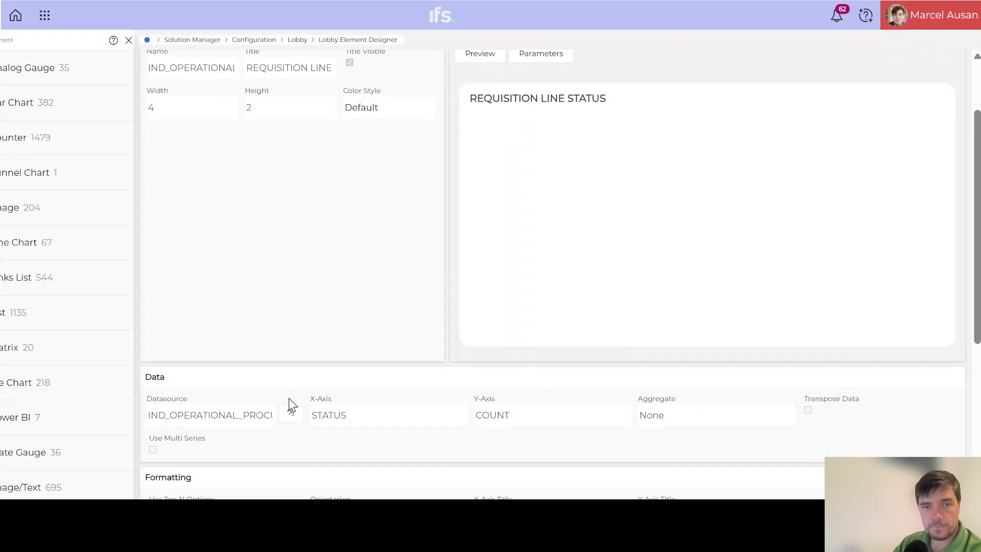
left_click(233, 404)
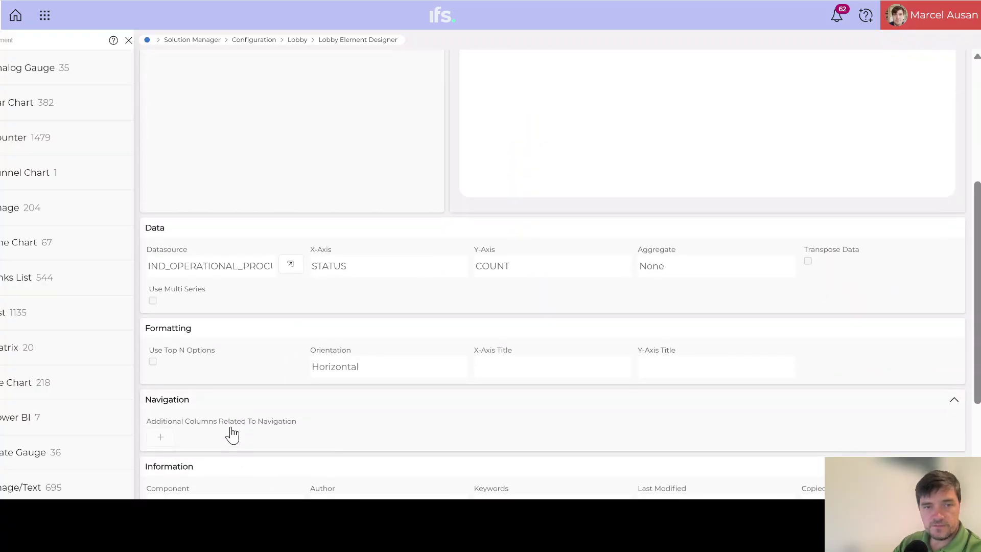
scroll(279, 432, "down", 3)
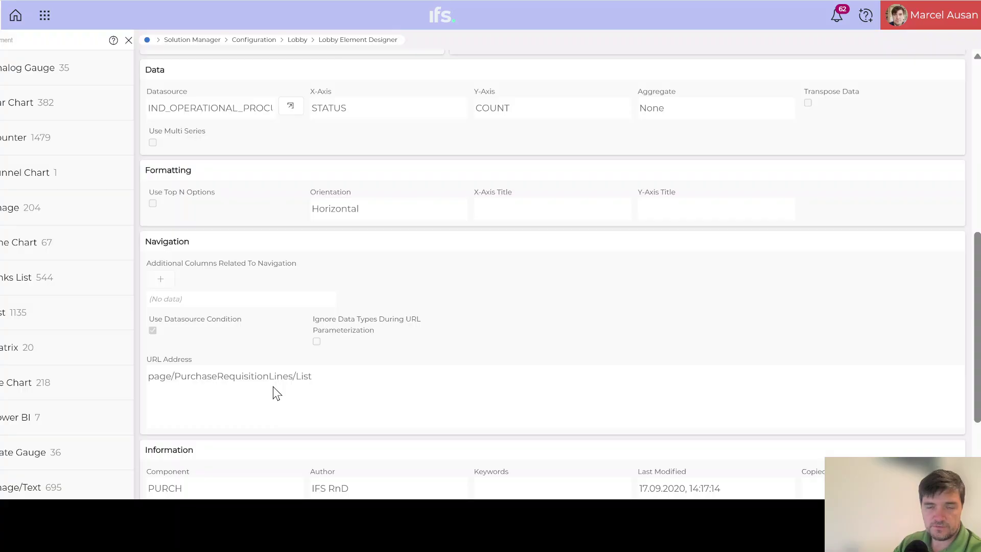
scroll(273, 386, "up", 8)
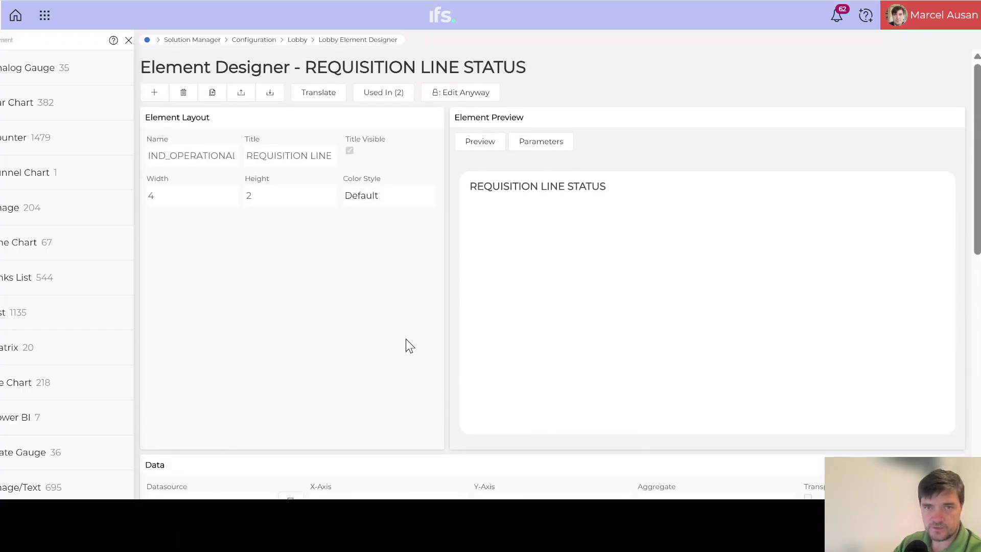
Preview the chart again and unlock the element to view its available color styles, cancelling the edit without changes.
left_click(487, 145)
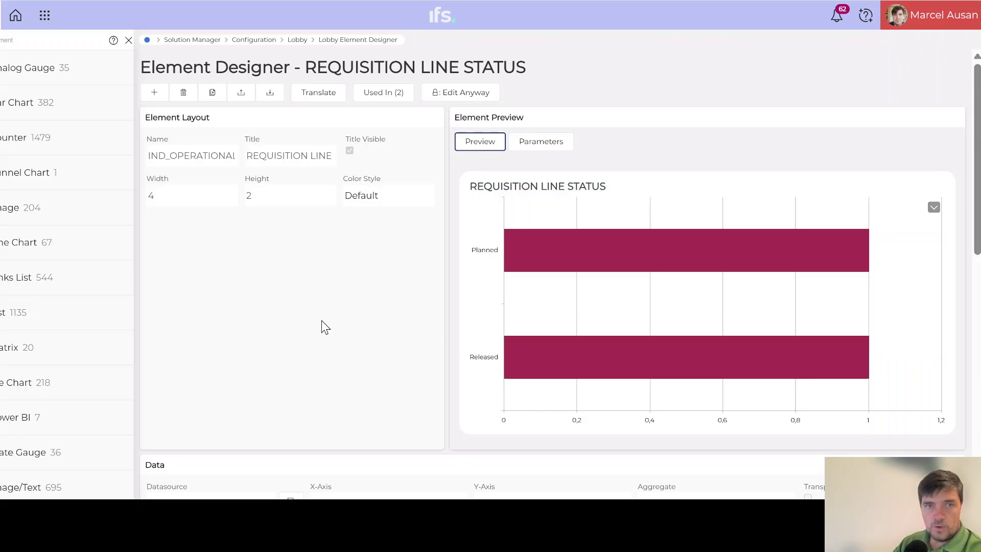
left_click(386, 198)
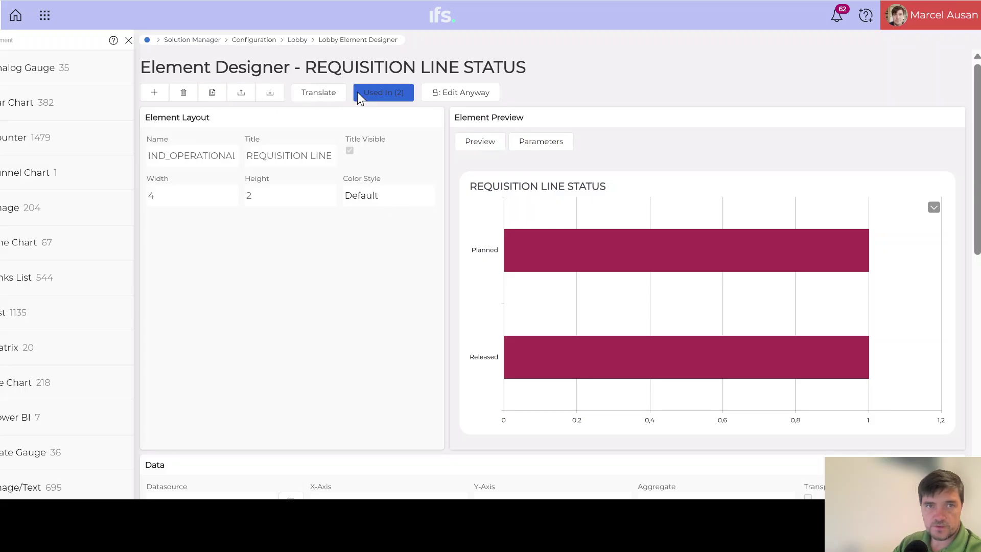
left_click(432, 97)
left_click(422, 218)
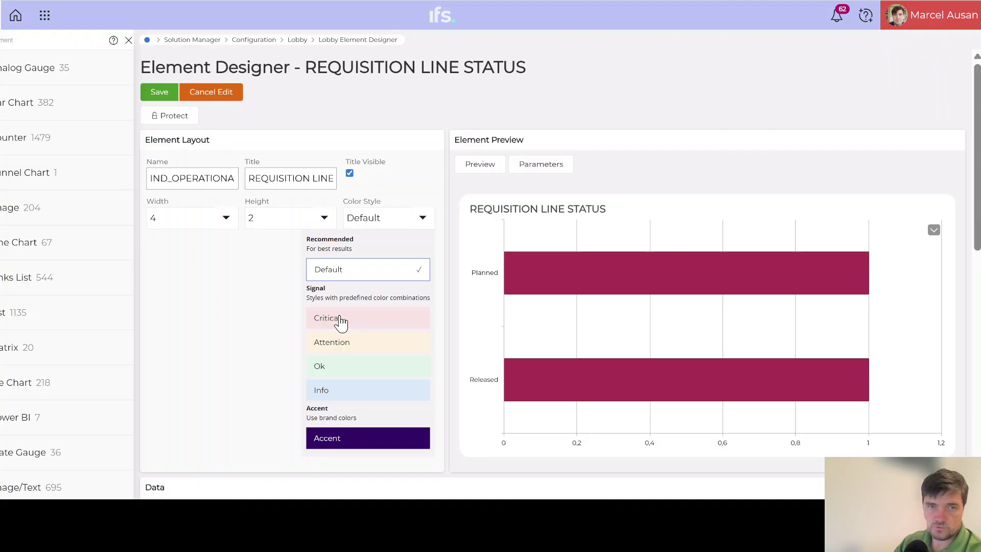
left_click(242, 340)
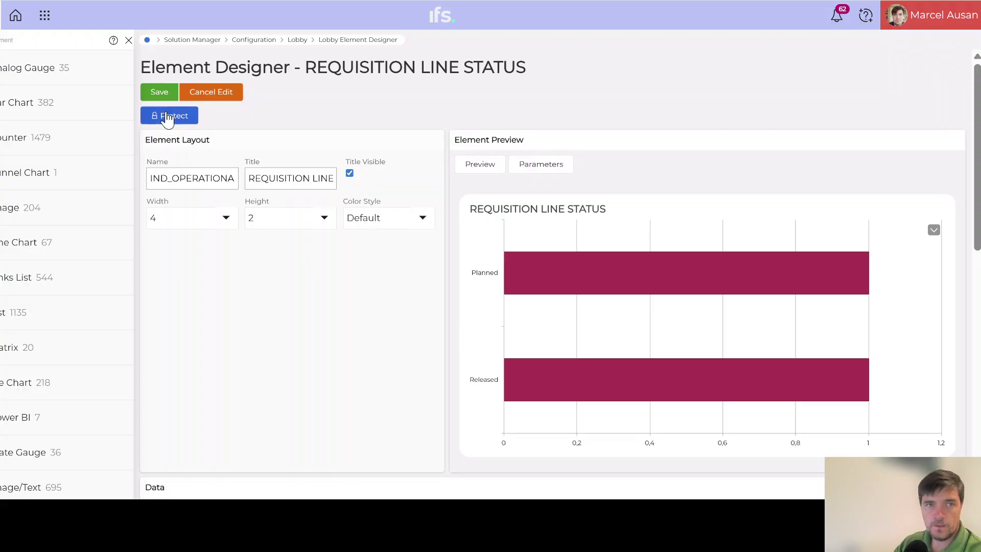
left_click(221, 92)
Open the element's datasource in the Datasource Designer and examine its name and view.
scroll(296, 329, "down", 3)
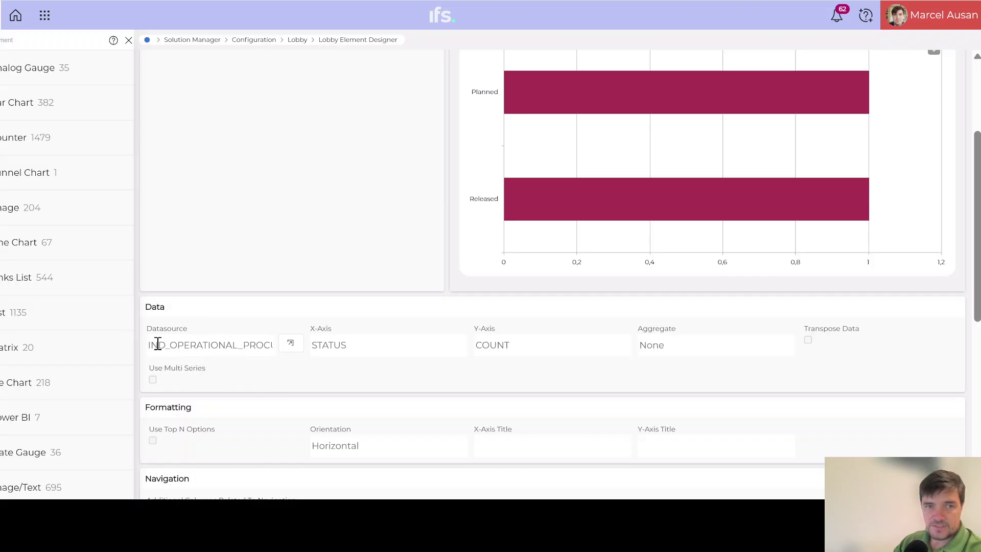
left_click(292, 343)
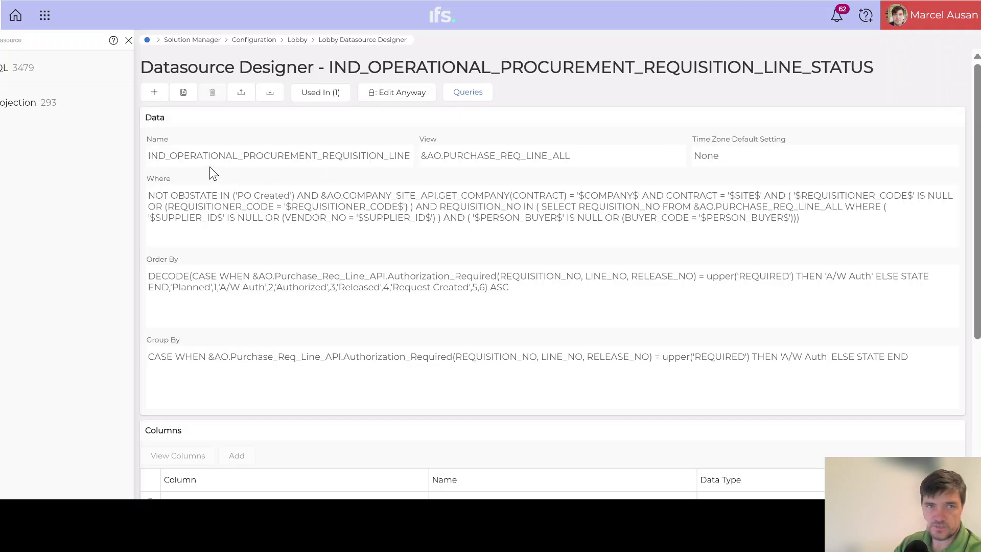
left_click_drag(165, 155, 397, 151)
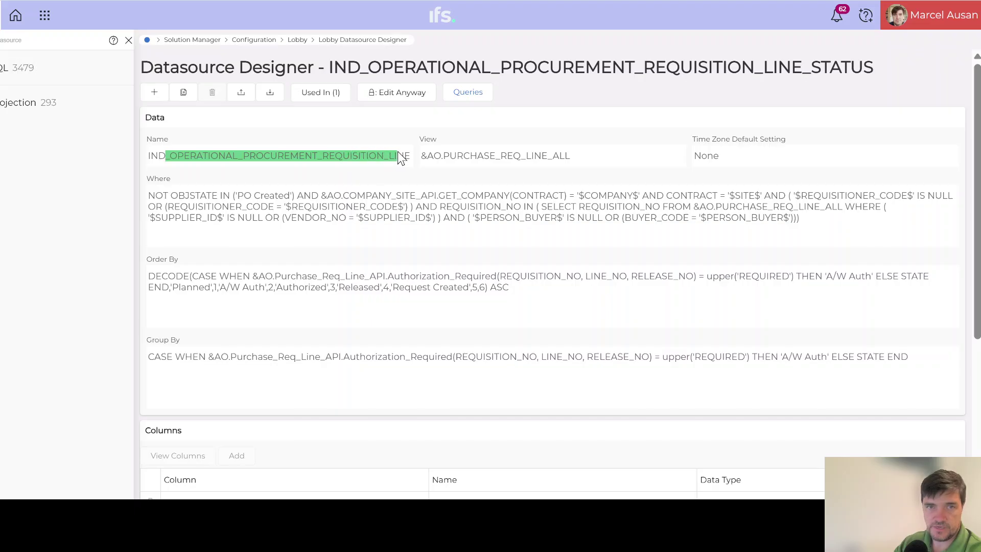
left_click(399, 151)
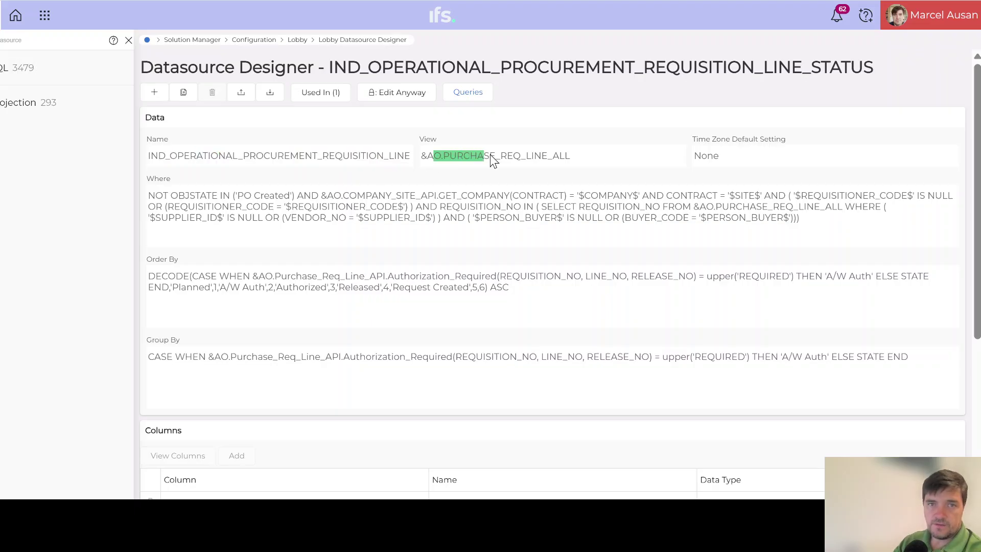
mouse_move(489, 154)
left_mouse_down()
mouse_move(586, 158)
mouse_move(484, 165)
left_mouse_up()
left_click(586, 158)
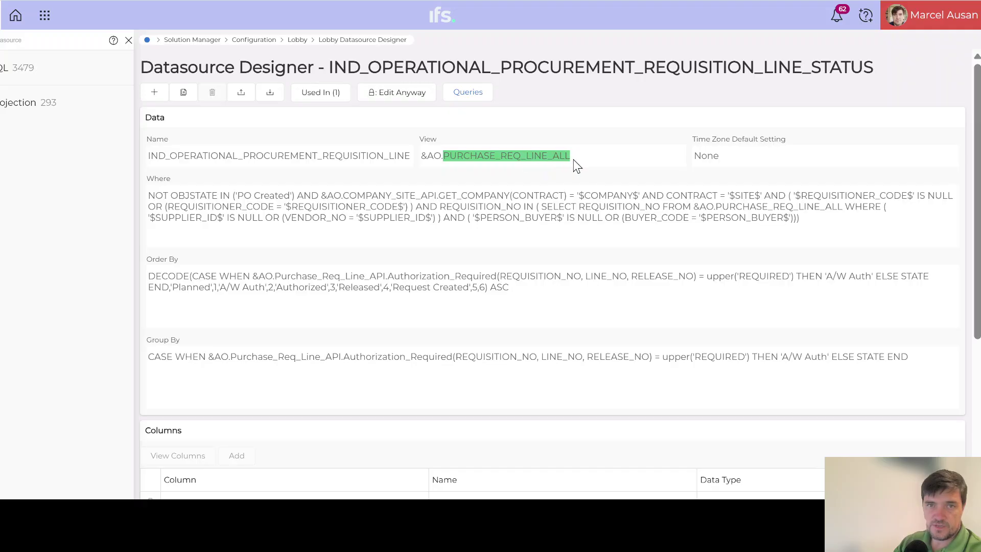
left_click(602, 159)
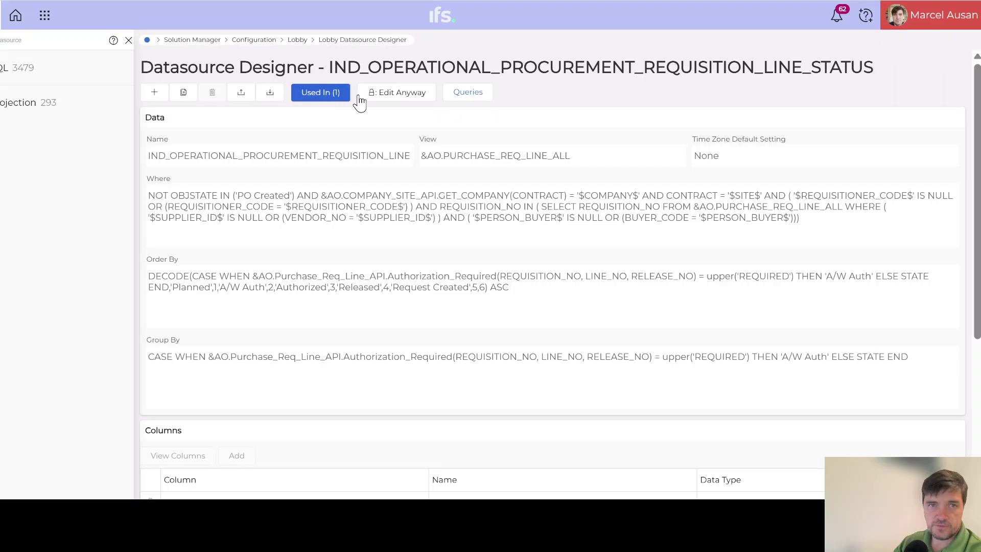
Unlock the datasource for editing and put the company, site and requisitioner code conditions of the Where clause on separate lines.
left_click(393, 93)
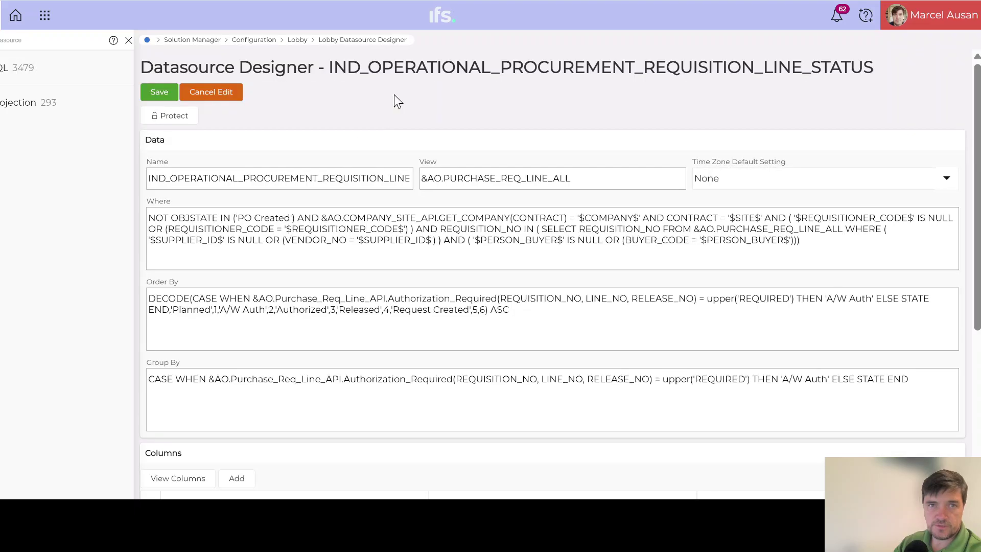
left_click(299, 217)
key("Return")
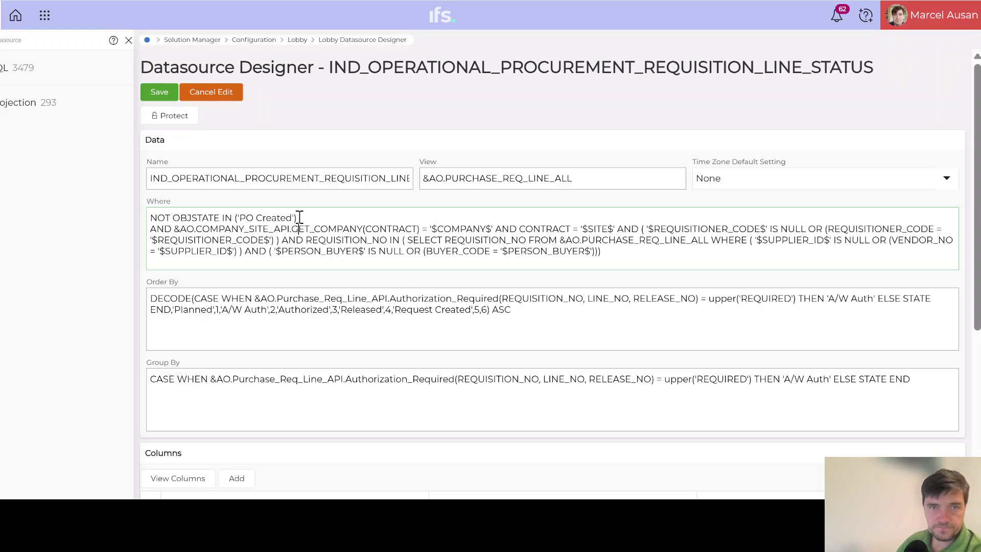
key("Right")
key("Right")
key("Right")
key("Right")
key("Right")
key("Right")
key("Right")
key("Right")
key("Right")
key("Right")
key("Right")
key("Right")
key("Right")
key("Right")
key("Right")
key("Right")
key("Return")
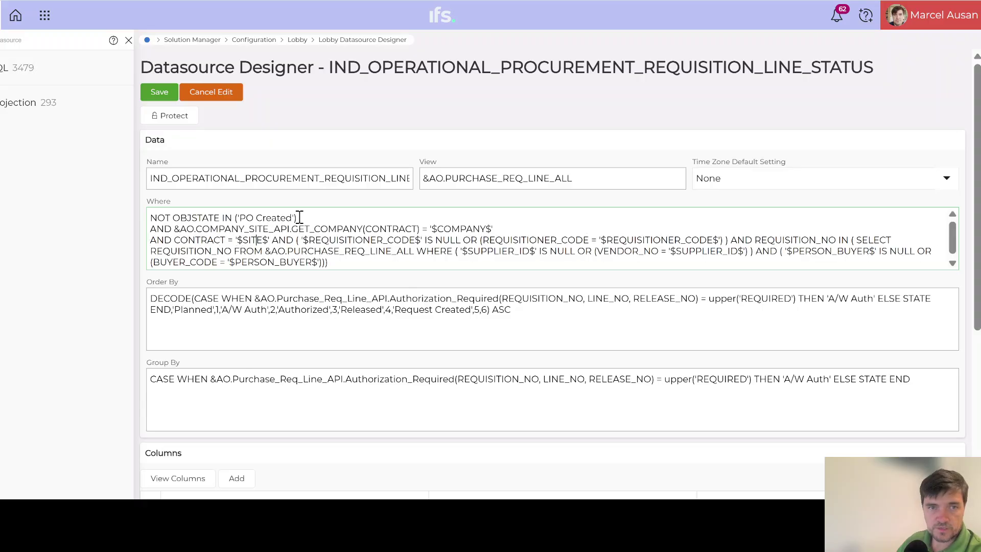
key("Return")
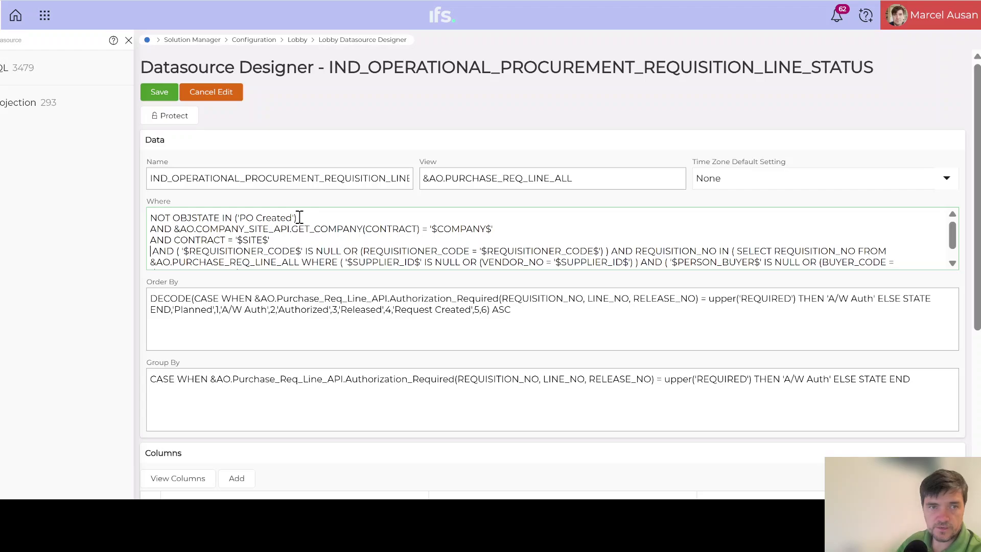
key("Delete")
key("Right")
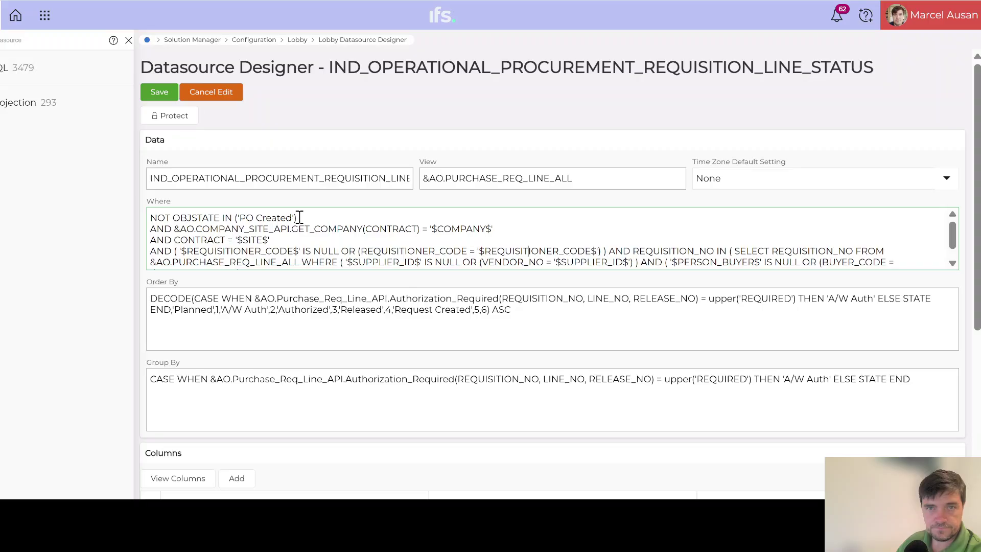
Put the REQUISITION_NO and PERSON_BUYER conditions of the Where clause on their own lines.
key("Return")
key("Right")
key("Right")
key("Right")
key("Right")
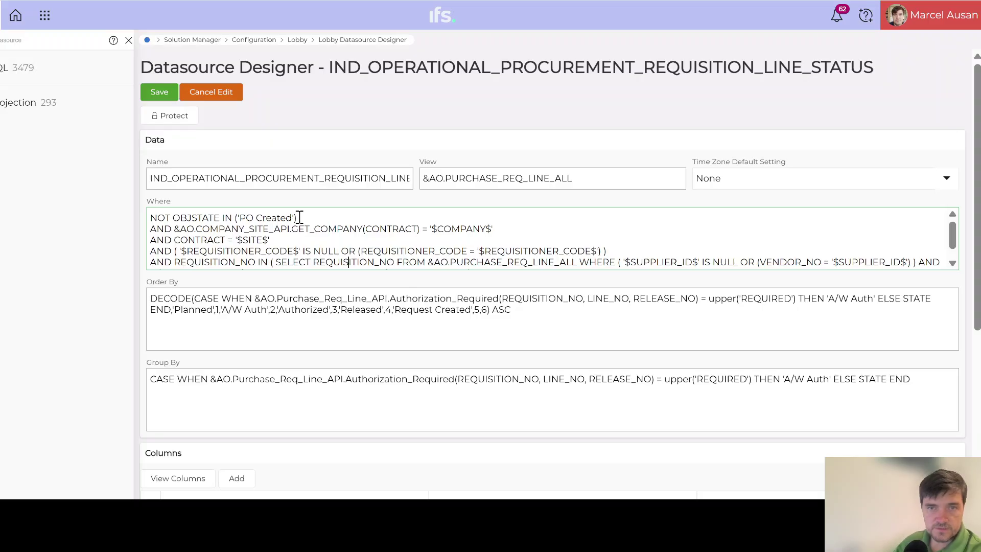
left_click(917, 261)
key("Return")
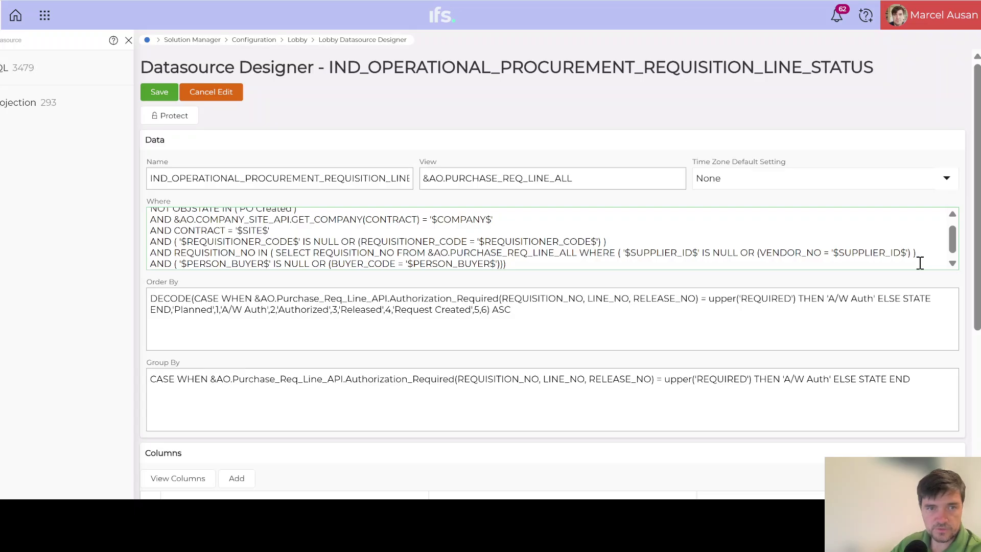
scroll(451, 236, "down", 1)
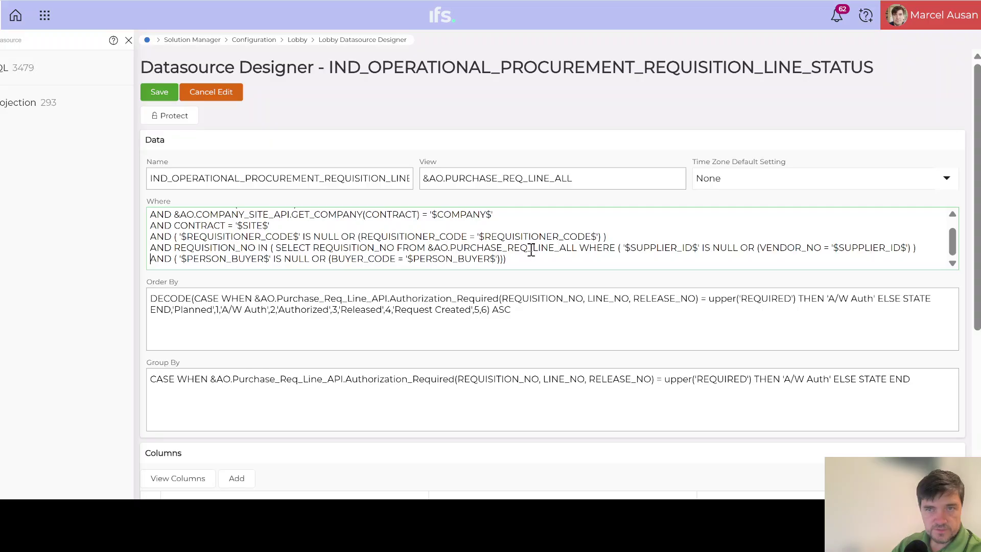
scroll(531, 250, "up", 1)
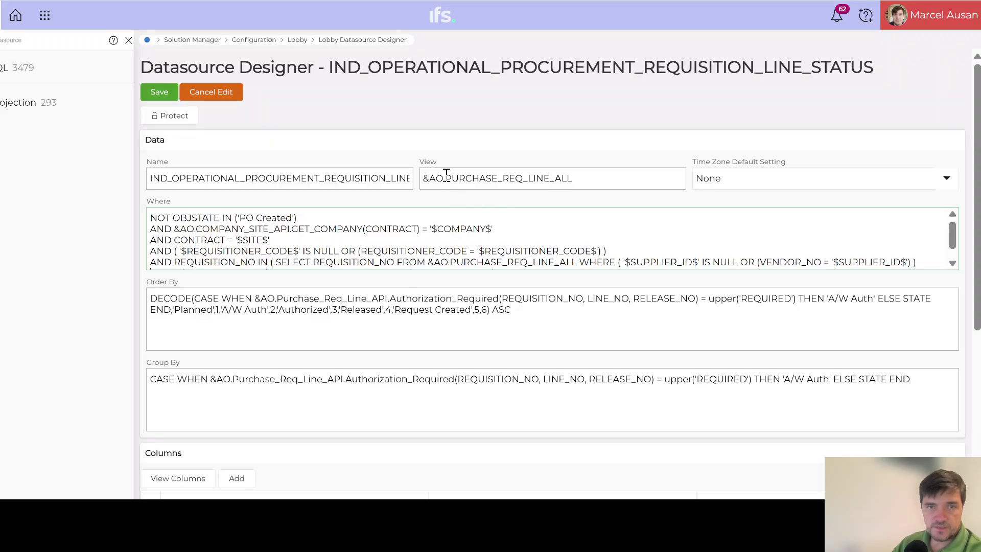
Examine the view PURCHASE_REQ_LINE_ALL and the Where conditions on the PO Created state, company and site.
left_click_drag(447, 177, 580, 177)
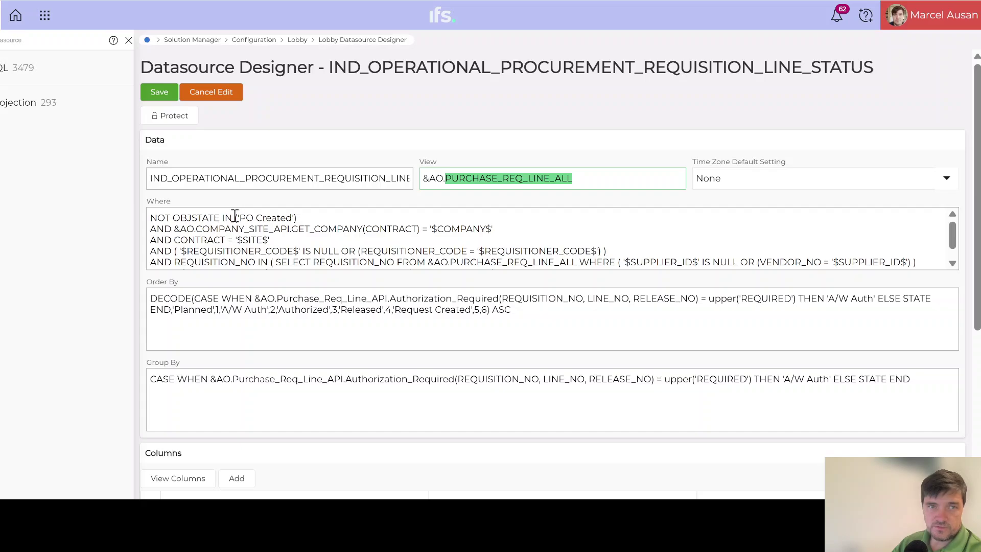
left_click_drag(235, 217, 300, 215)
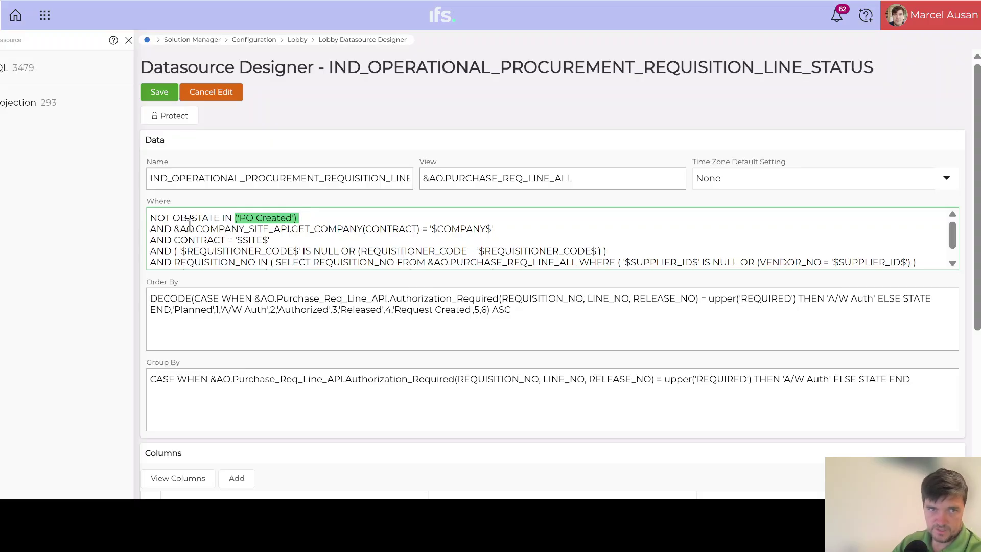
left_click_drag(187, 229, 490, 229)
left_click(443, 230)
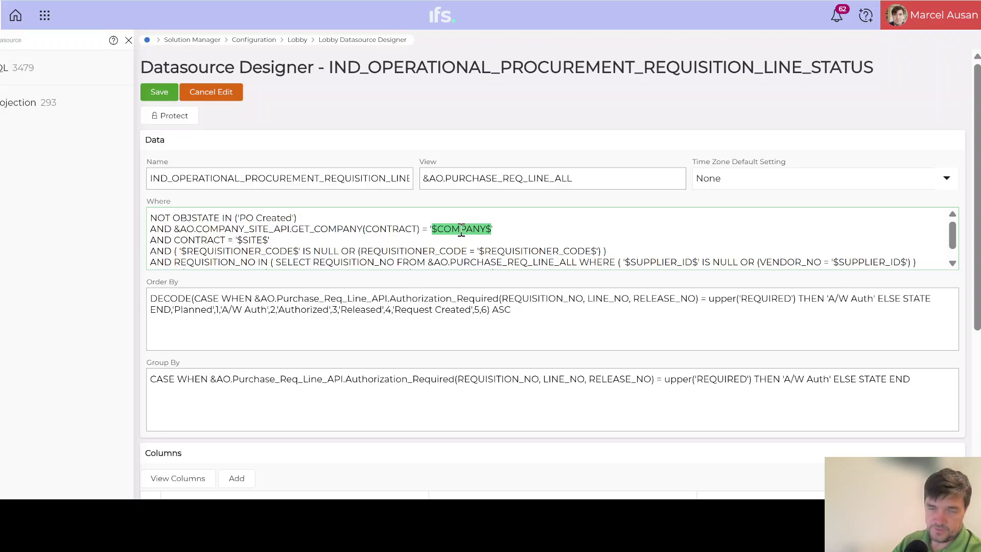
left_click(440, 229)
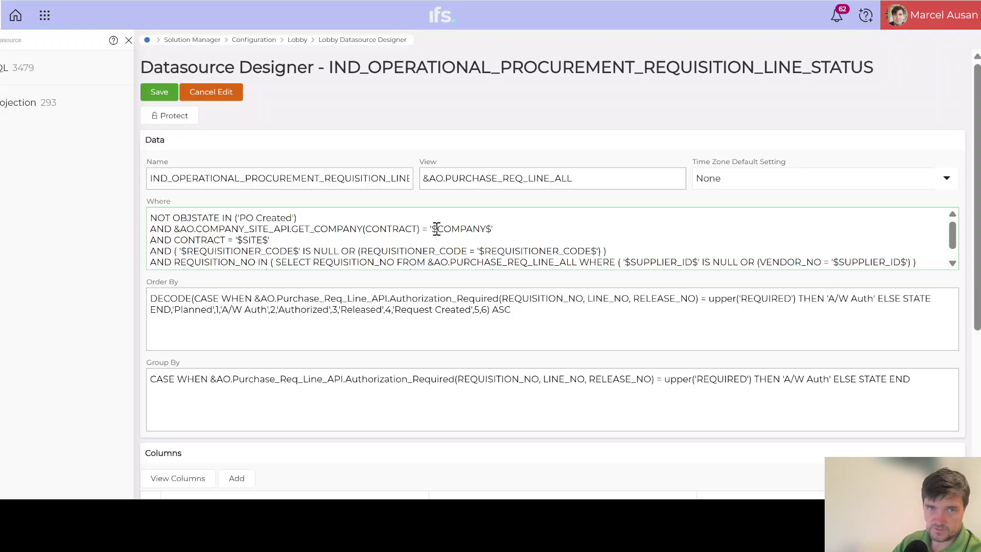
left_click_drag(485, 230, 491, 229)
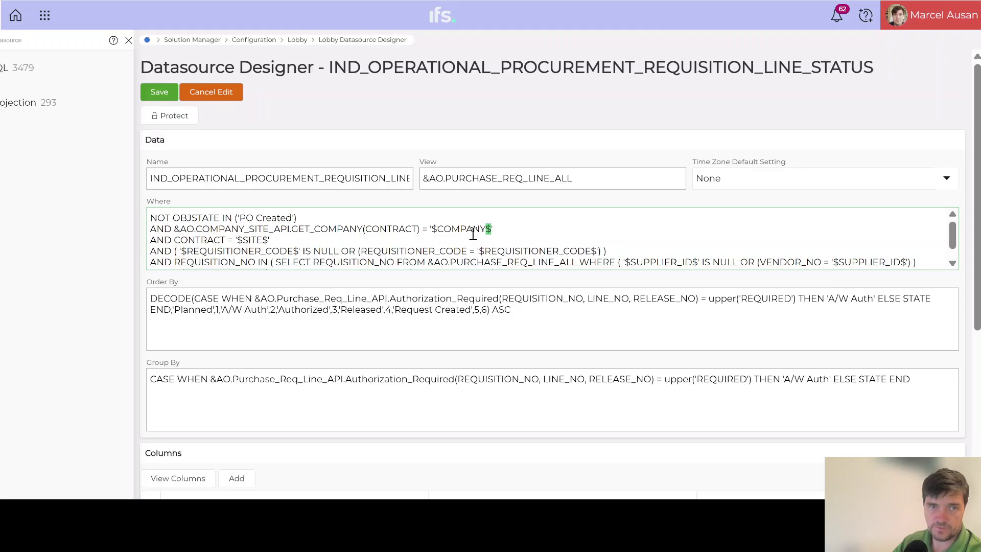
left_click_drag(271, 240, 238, 241)
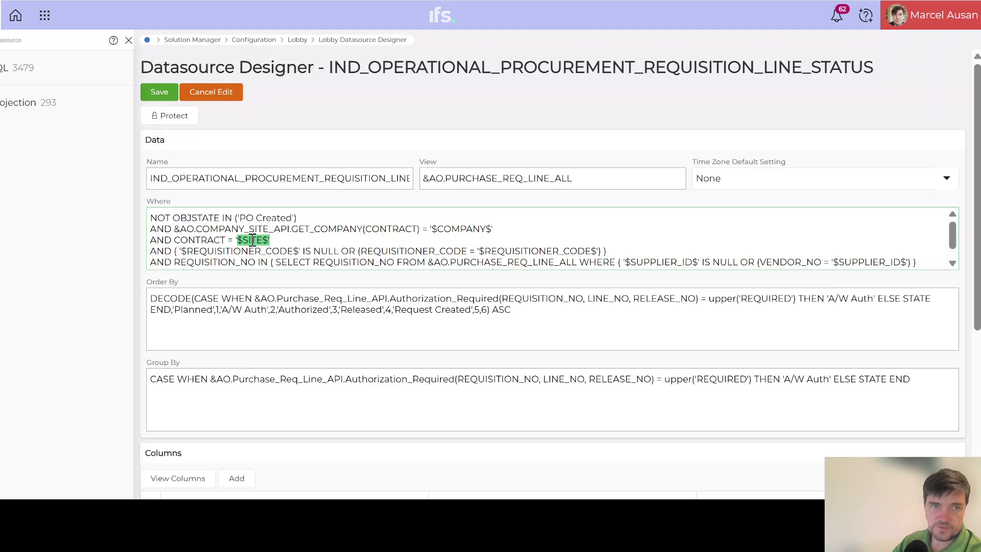
Examine the REQUISITIONER_CODE condition of the Where clause, including its null check, and the REQUISITION_NO condition below it.
scroll(252, 240, "down", 1)
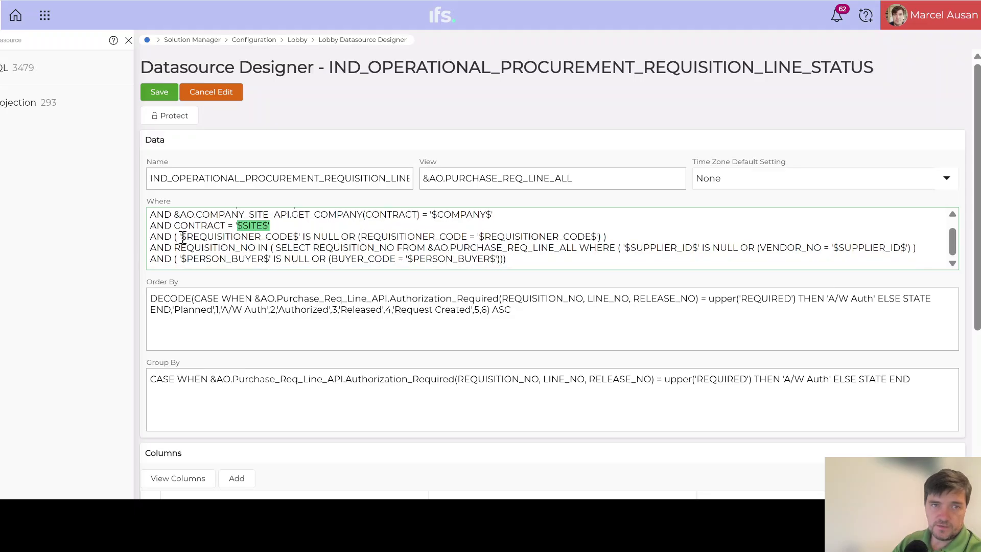
left_click_drag(179, 237, 297, 232)
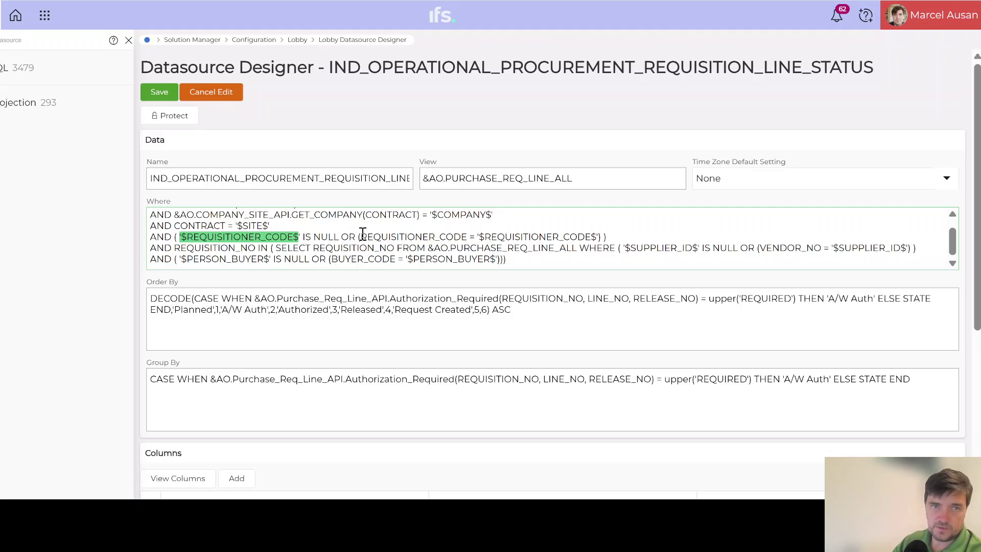
left_click_drag(362, 234, 597, 238)
left_click(514, 238)
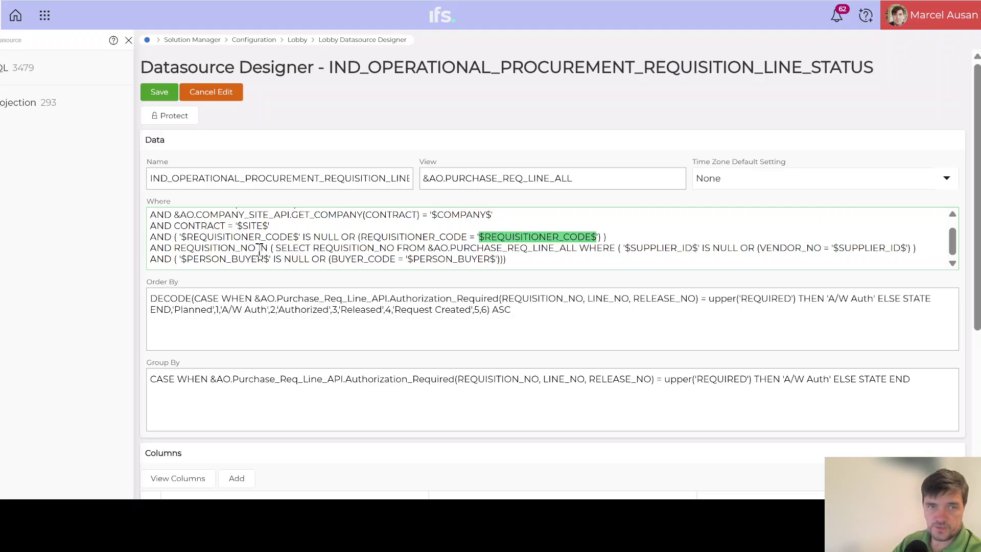
left_click(242, 249)
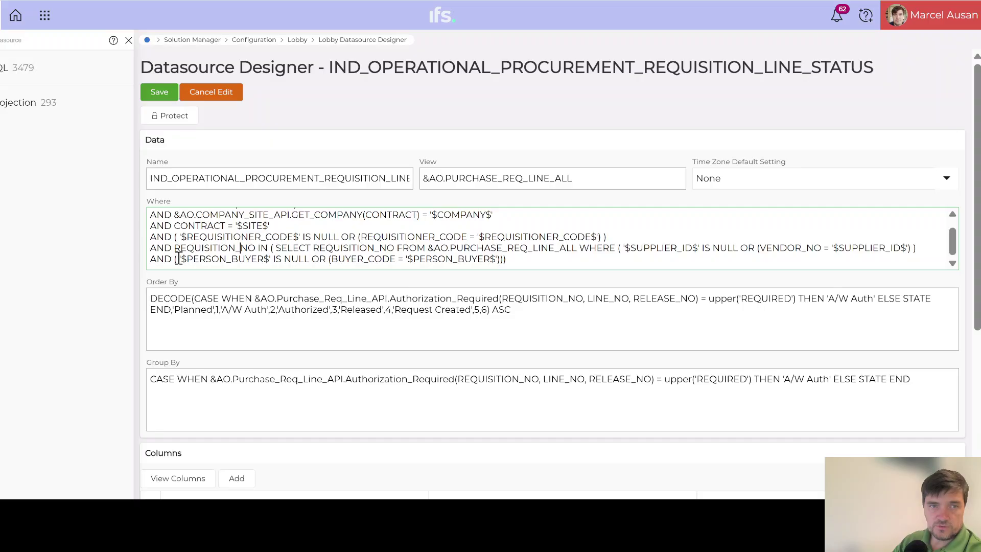
Examine the PERSON_BUYER condition of the Where clause, including its null check and its BUYER_CODE comparison.
left_click_drag(179, 259, 185, 259)
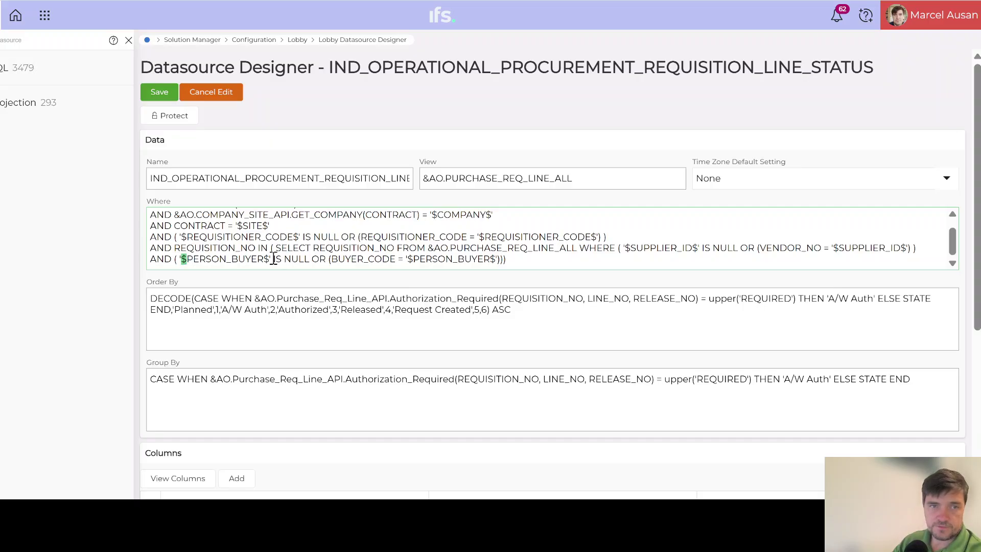
left_click_drag(271, 259, 263, 259)
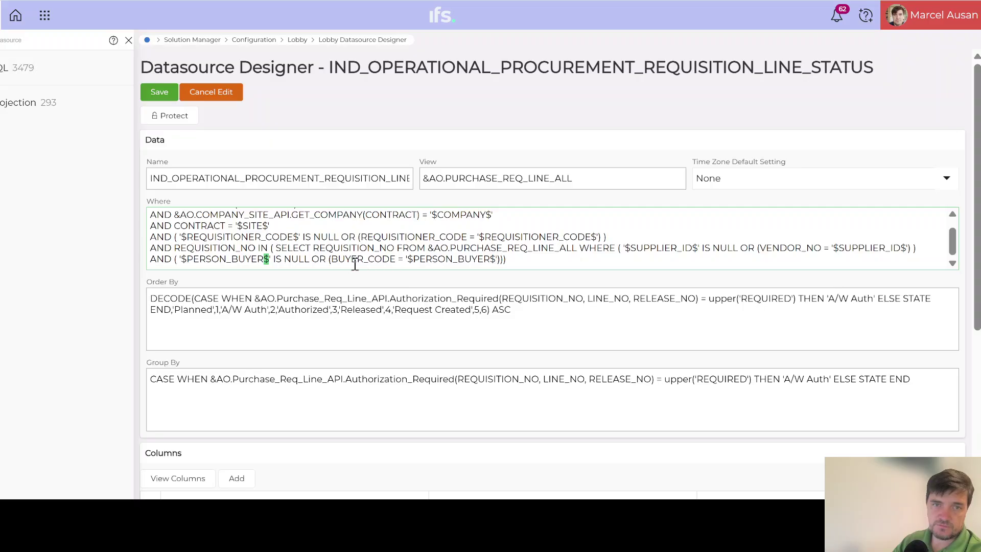
double_click(209, 259)
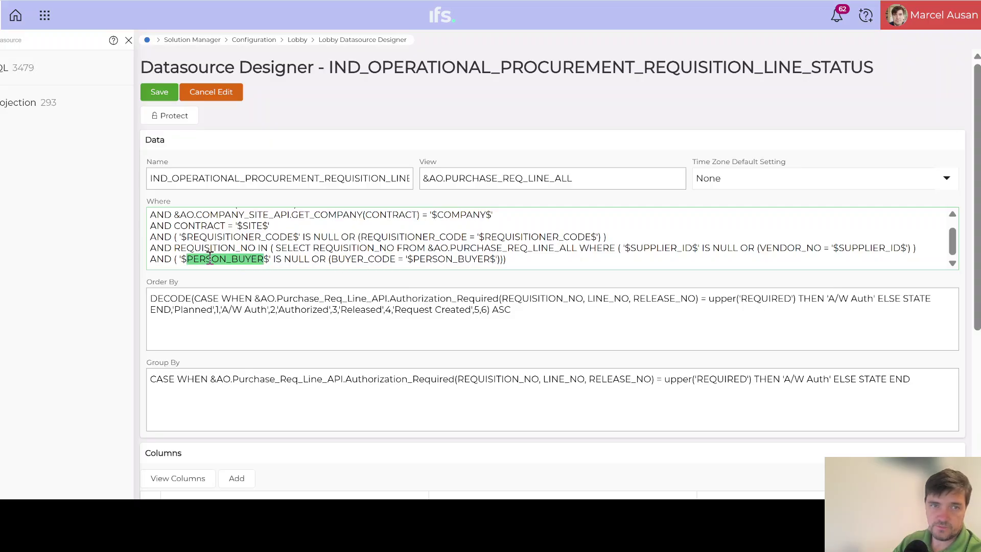
left_click(351, 259)
left_click_drag(332, 259, 496, 259)
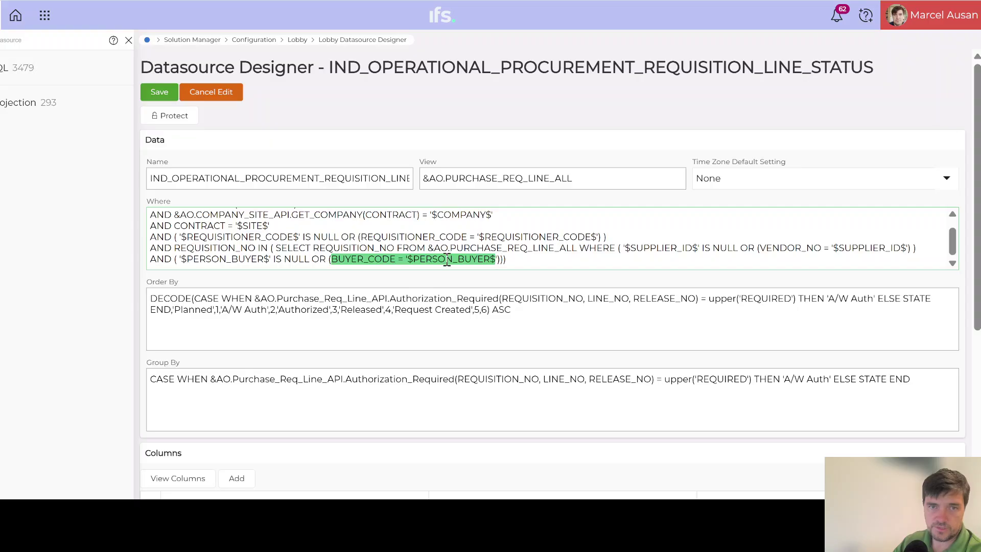
left_click(185, 261)
left_click_drag(185, 261, 309, 255)
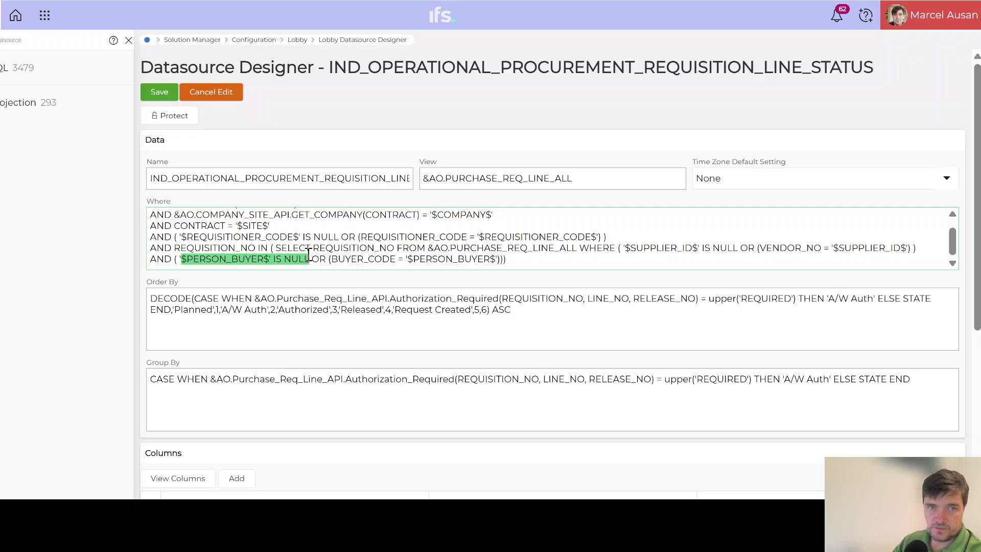
double_click(241, 260)
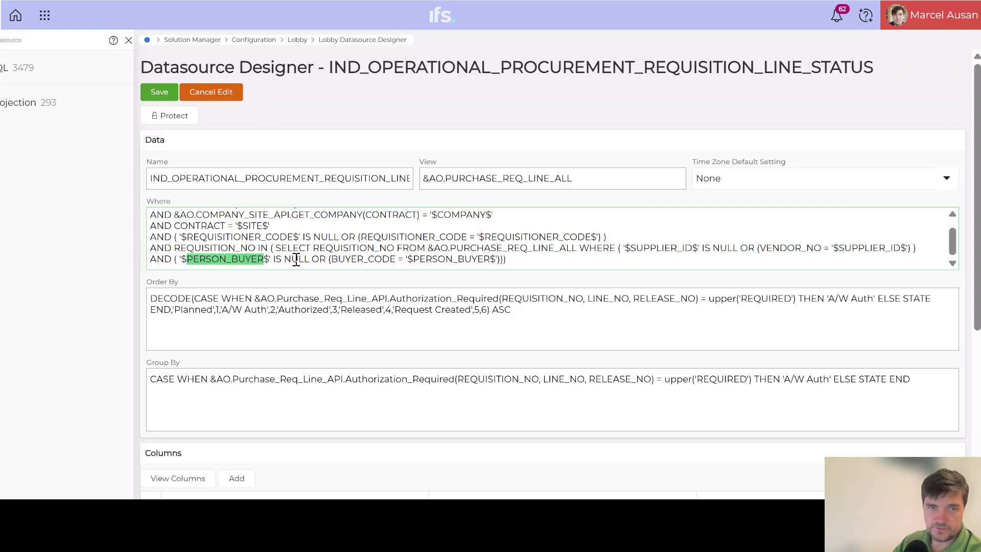
double_click(435, 259)
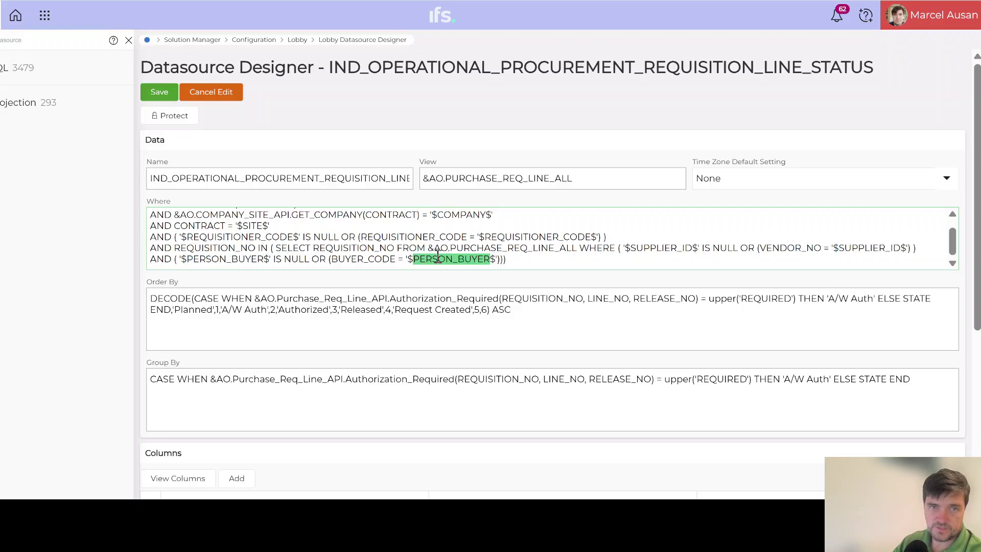
left_click_drag(513, 259, 145, 271)
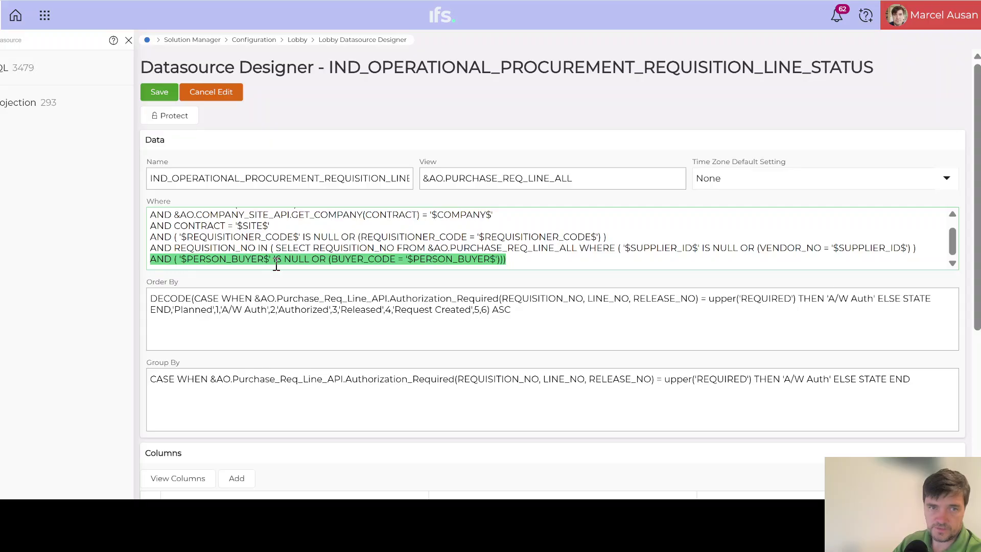
Review the datasource's Order By and Group By clauses, its Columns list and its Information section.
left_click_drag(551, 307, 158, 300)
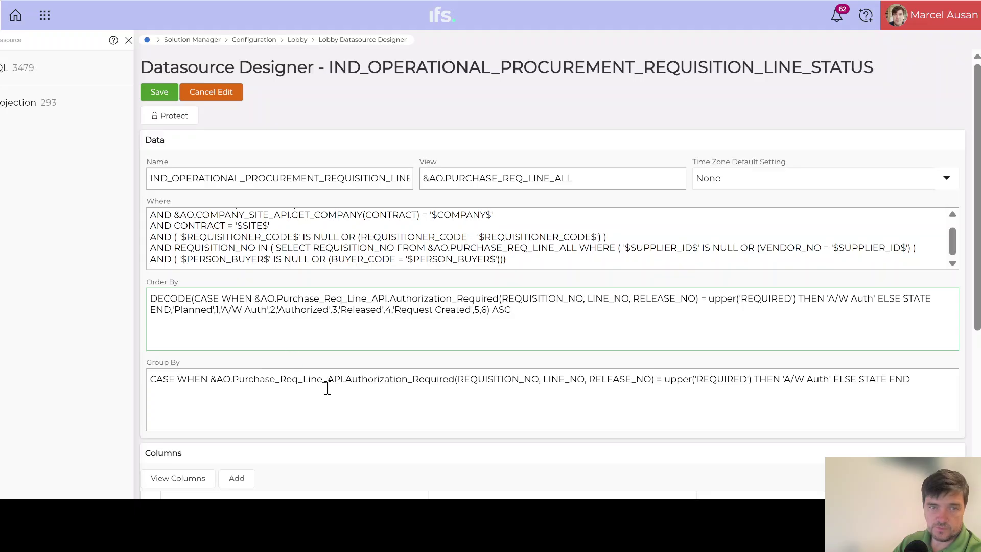
scroll(320, 387, "down", 3)
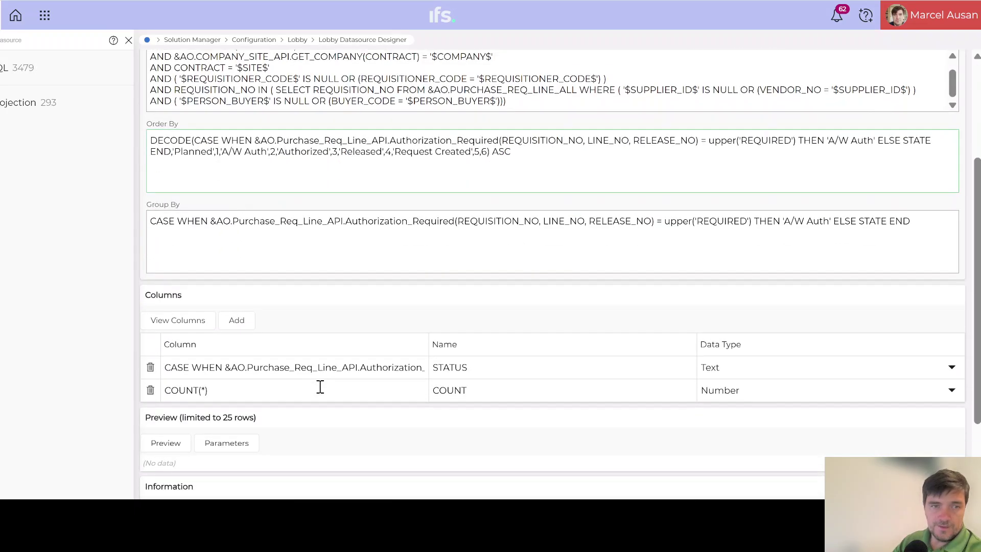
scroll(320, 387, "down", 2)
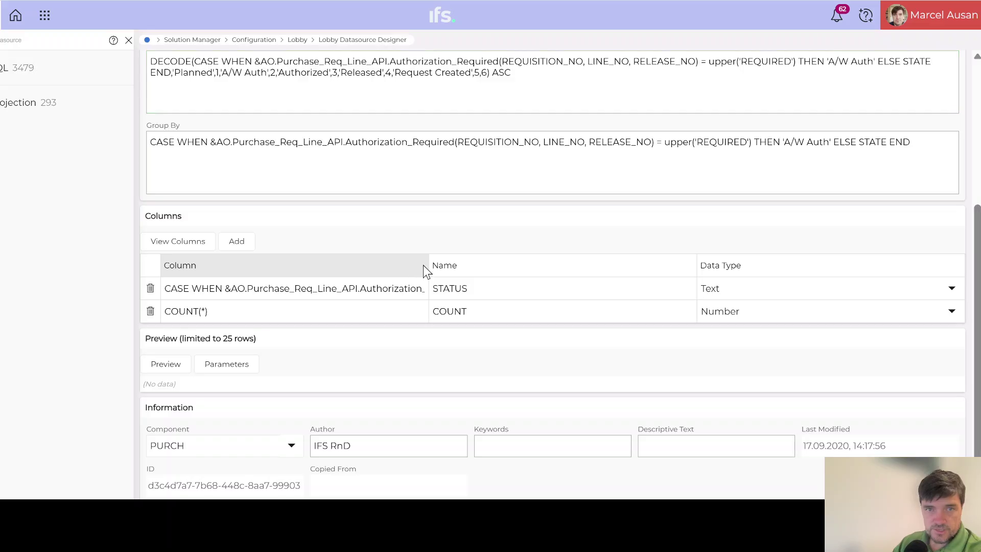
scroll(317, 275, "up", 5)
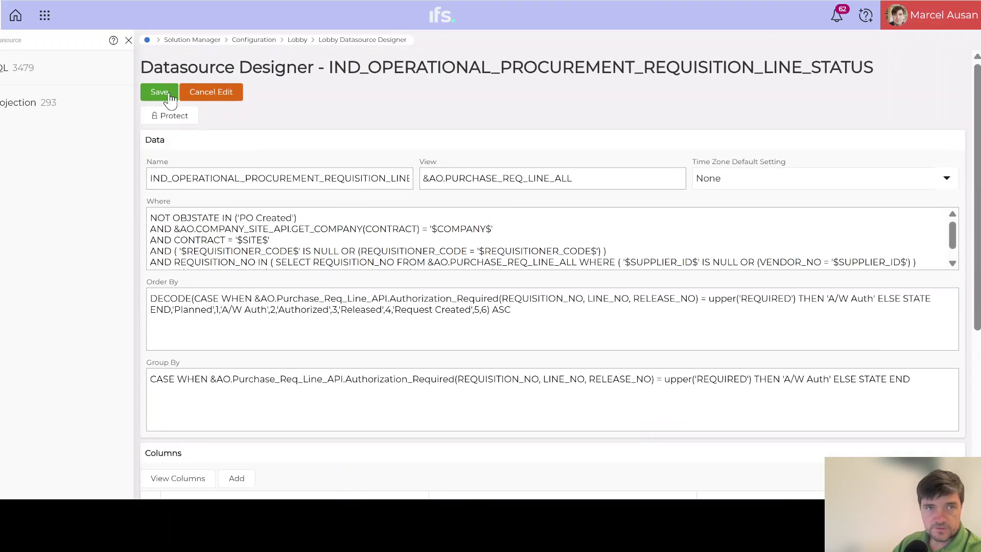
scroll(376, 421, "down", 3)
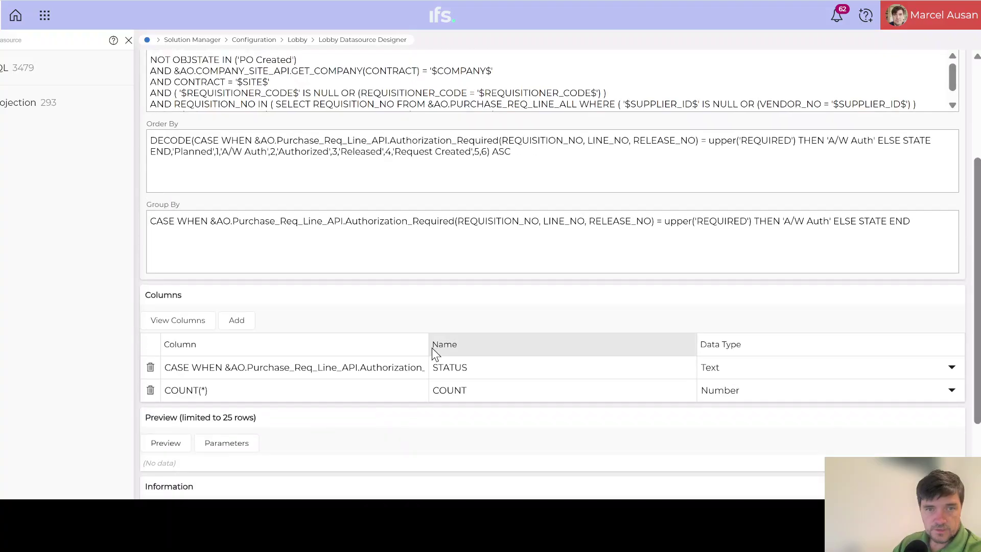
Examine the full CASE expression of the STATUS column and compare it with the expression in Order By.
left_click_drag(277, 367, 245, 372)
left_click(295, 369)
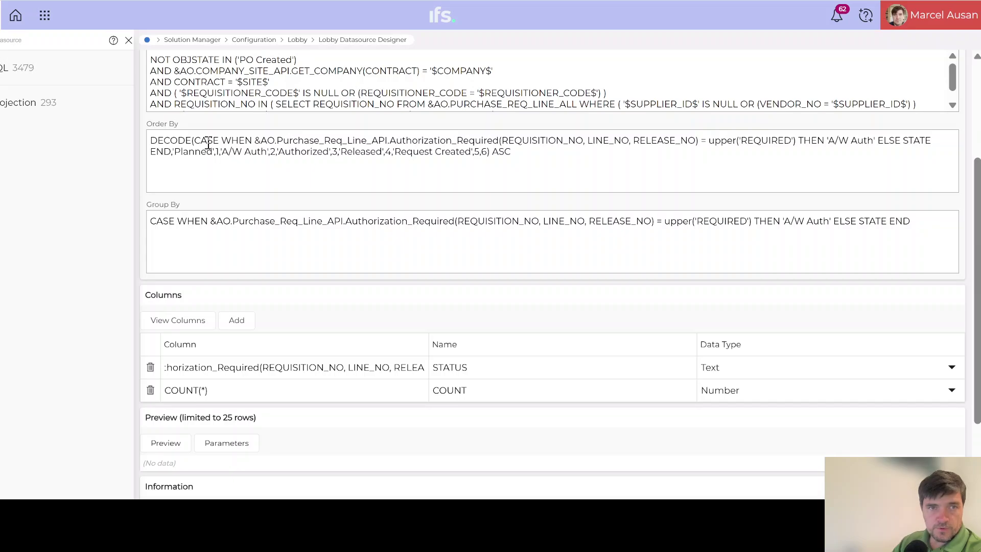
left_click_drag(195, 141, 262, 141)
left_click(277, 140)
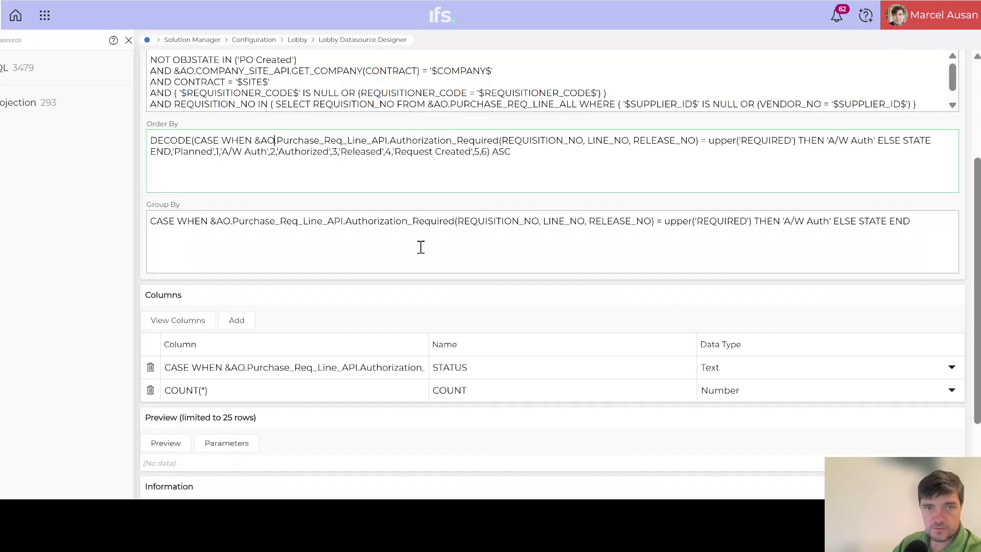
left_click_drag(317, 367, 403, 368)
left_click(339, 364)
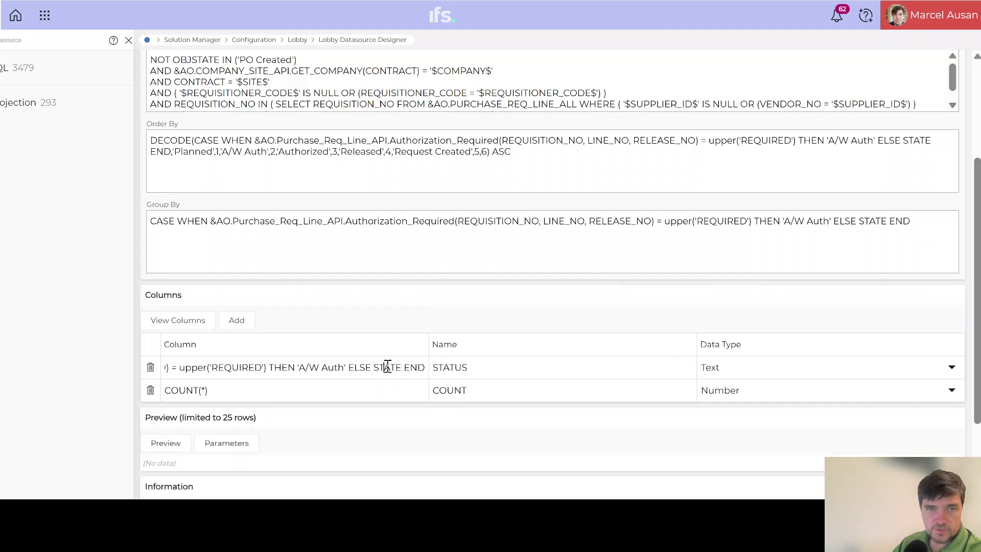
double_click(386, 366)
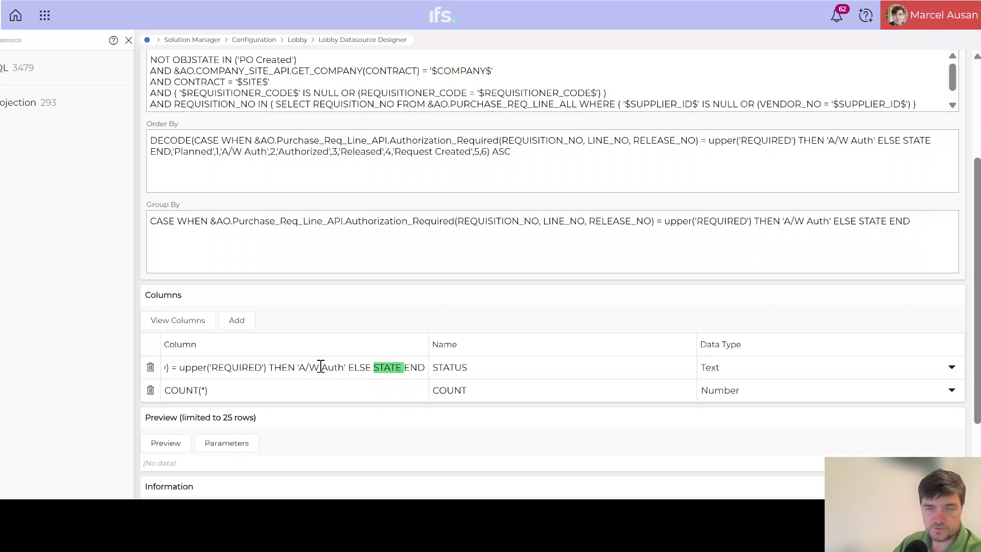
left_click_drag(365, 366, 179, 367)
Examine the Authorization_Required, REQUIRED, A/W Auth and STATE parts of the Group By expression.
left_click_drag(341, 222, 454, 223)
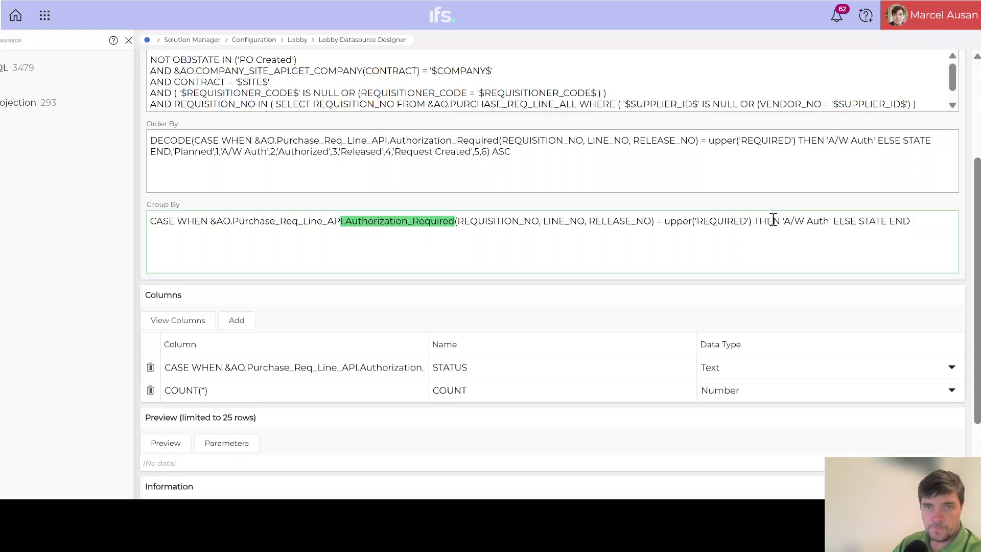
double_click(720, 220)
left_click(782, 222)
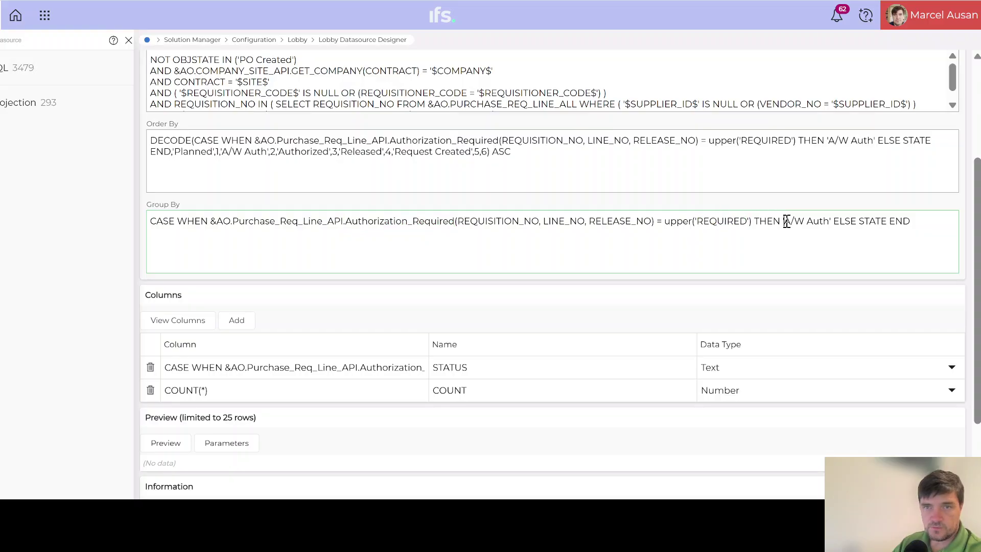
left_click_drag(786, 222, 829, 226)
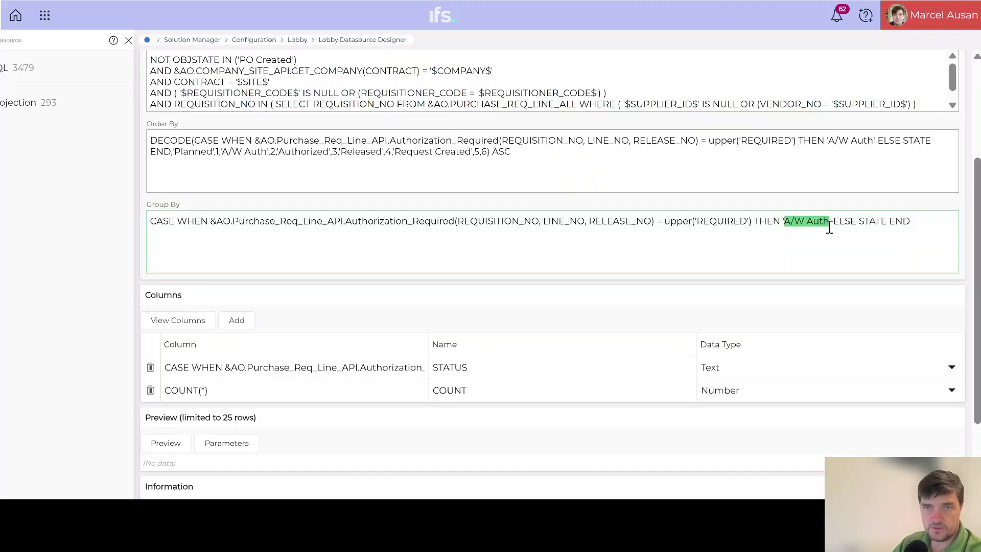
double_click(869, 221)
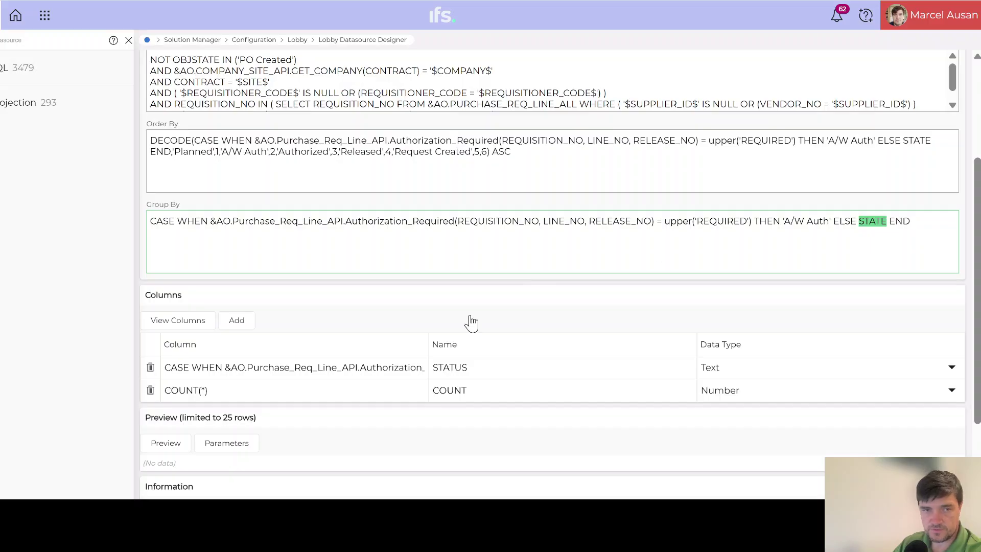
Open the preview's page parameters, check the company and site values, and accept them as they are.
left_click(202, 444)
scroll(199, 444, "down", 2)
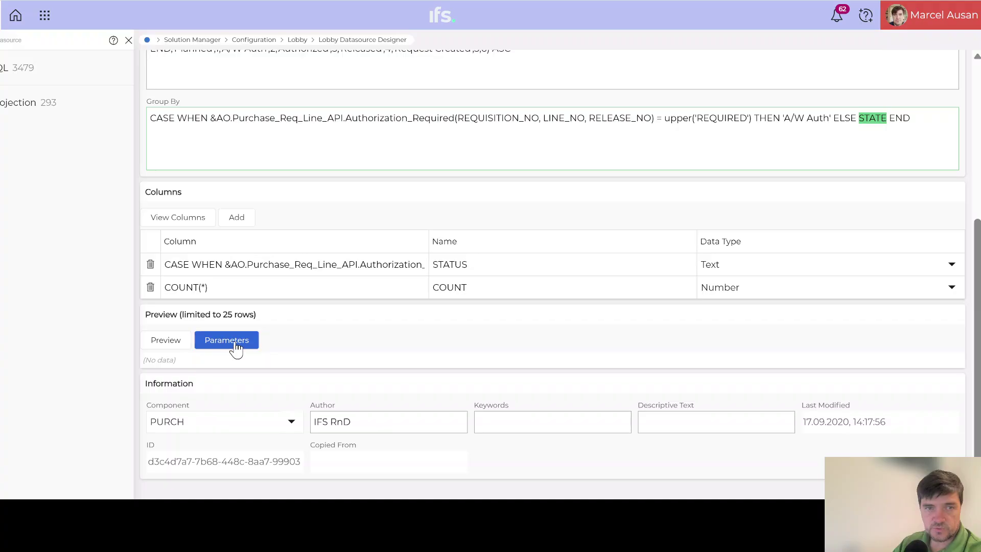
left_click(235, 346)
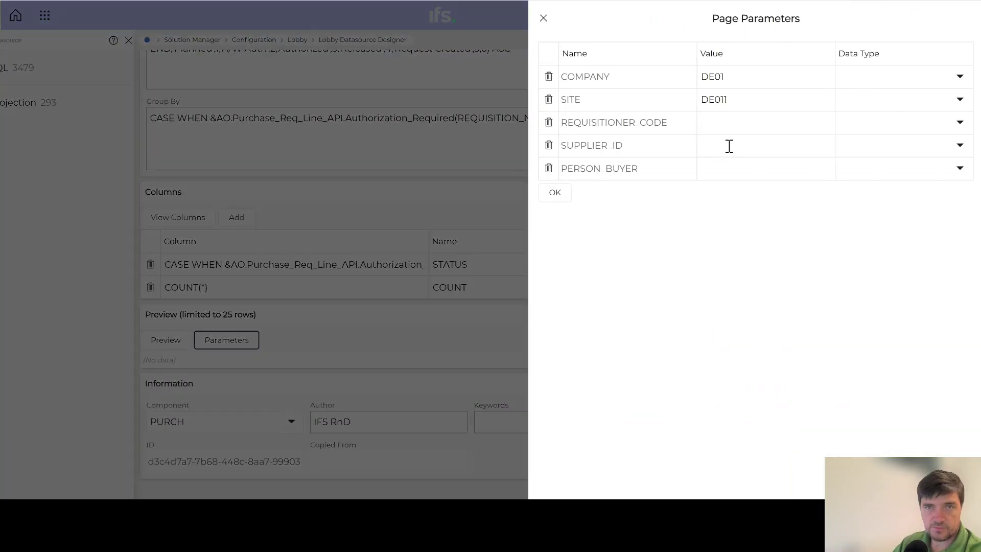
mouse_move(722, 77)
left_mouse_down()
mouse_move(706, 78)
mouse_move(719, 96)
left_mouse_up()
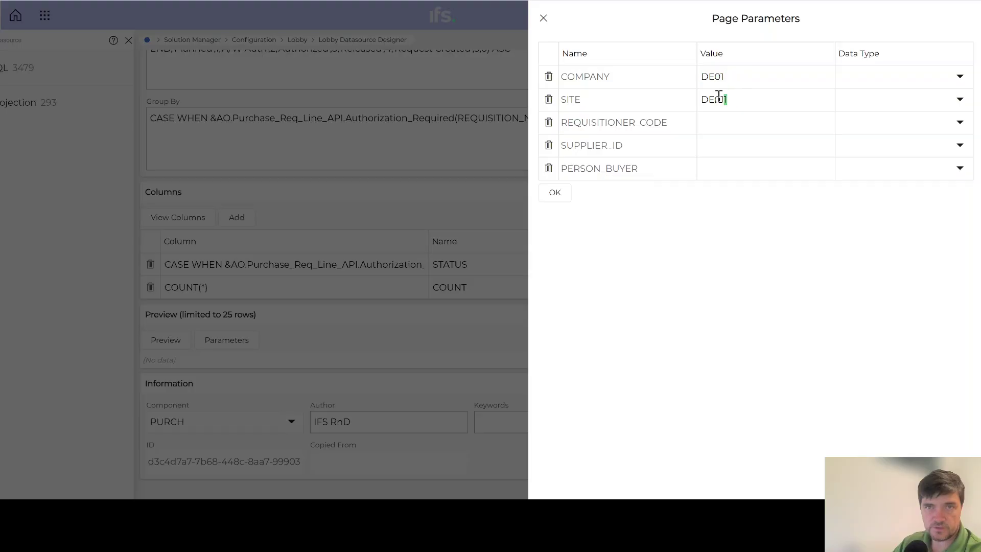
left_click(554, 193)
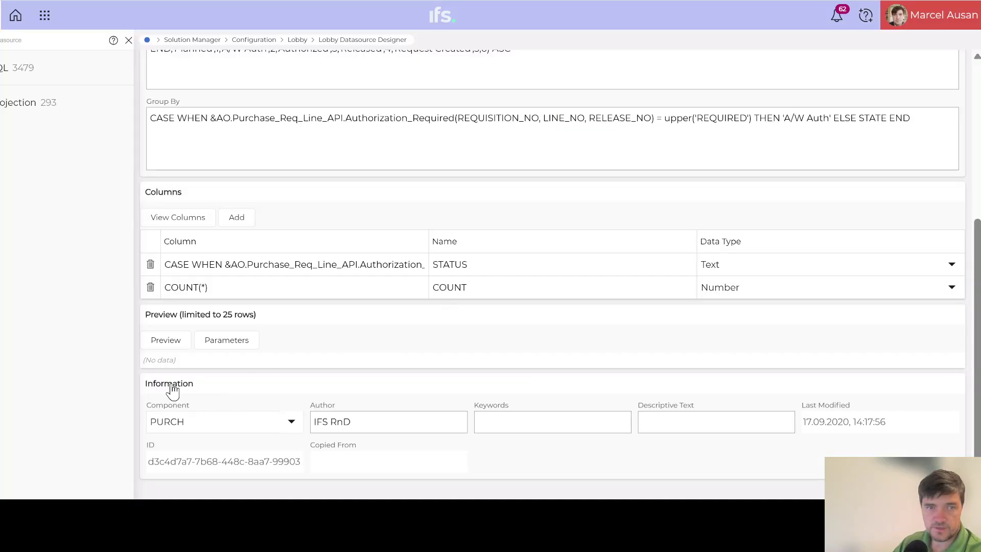
Preview the datasource's rows by status and count, and leave its editing mode without saving.
left_click(166, 340)
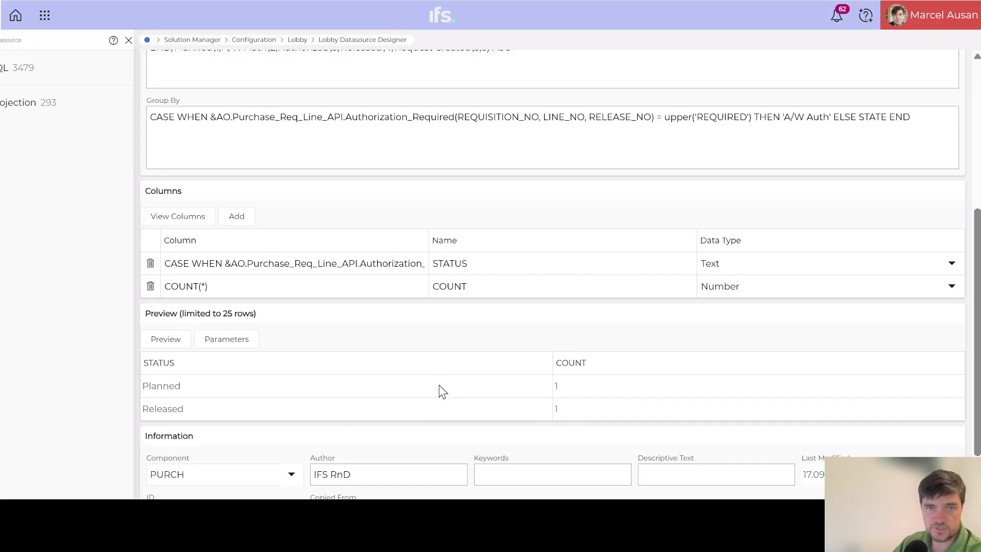
scroll(439, 384, "down", 1)
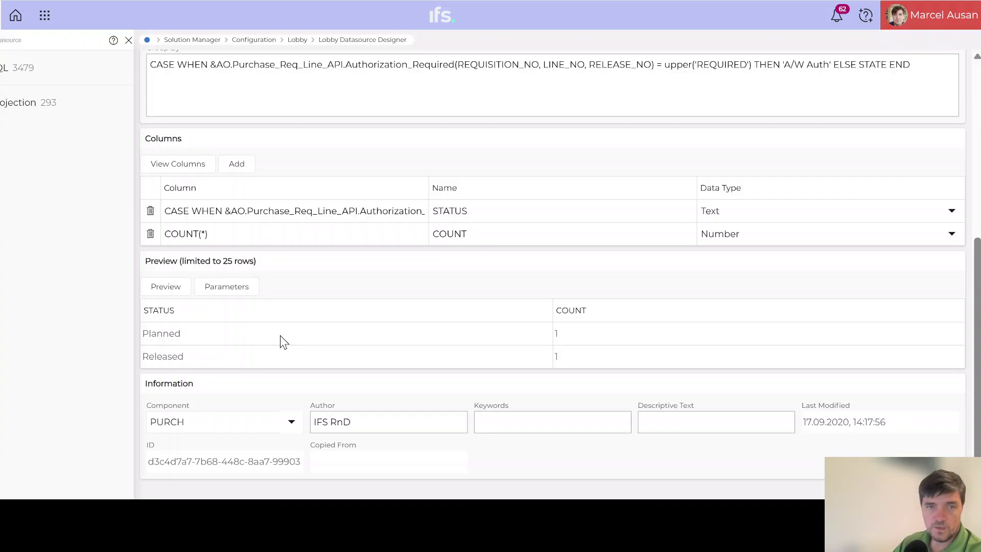
scroll(280, 336, "up", 1)
scroll(279, 335, "up", 3)
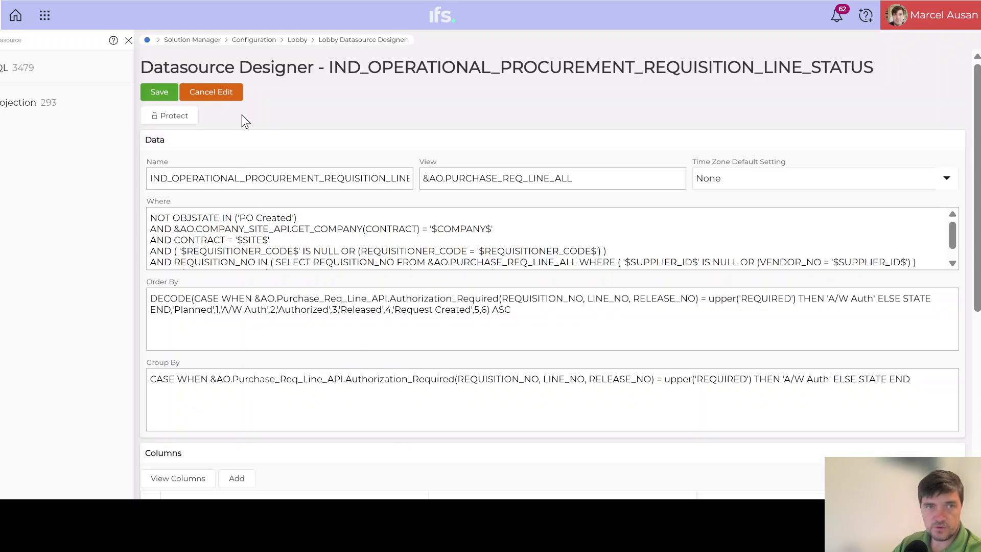
left_click(221, 93)
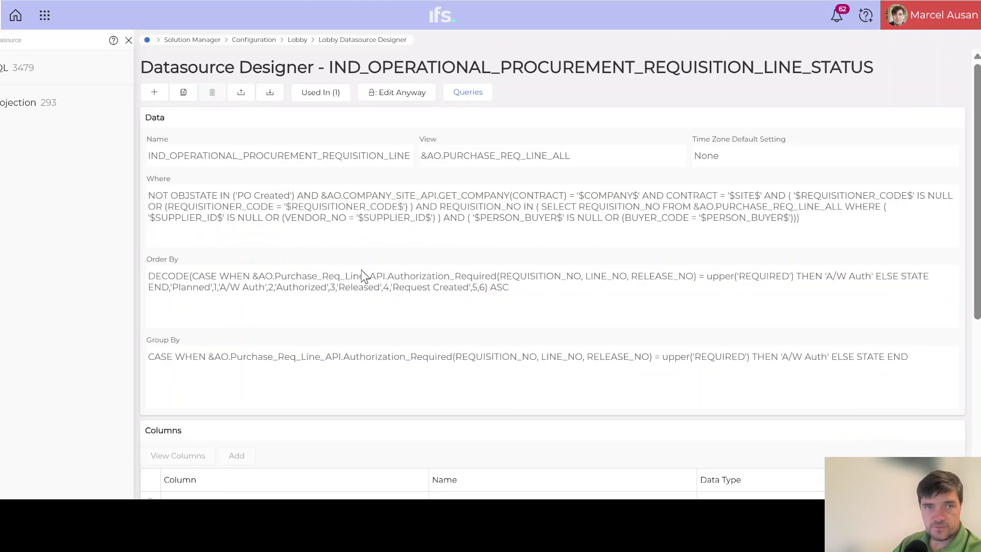
Review the read-only datasource's Where, Order By and Group By clauses together with its columns and preview rows.
scroll(369, 333, "down", 5)
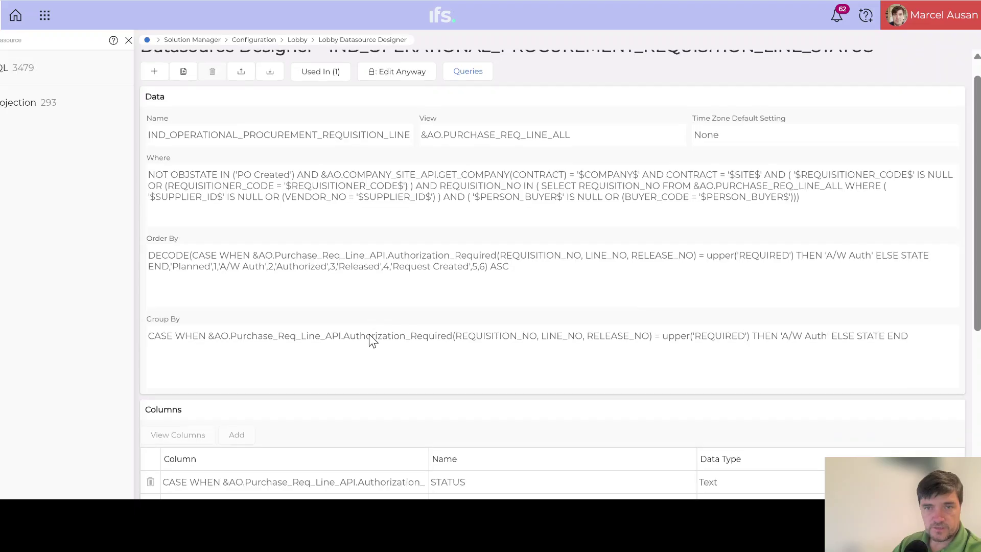
scroll(372, 340, "up", 5)
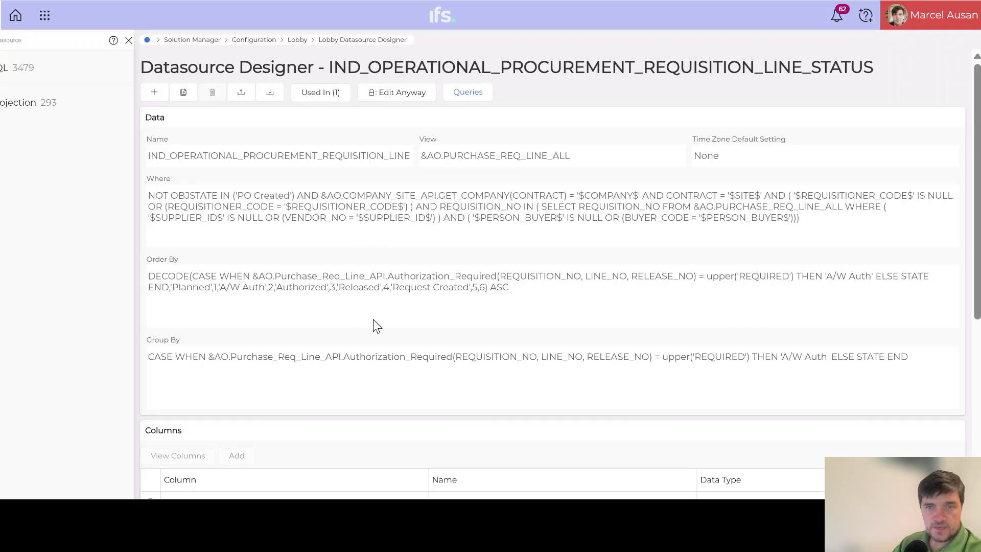
scroll(368, 329, "down", 5)
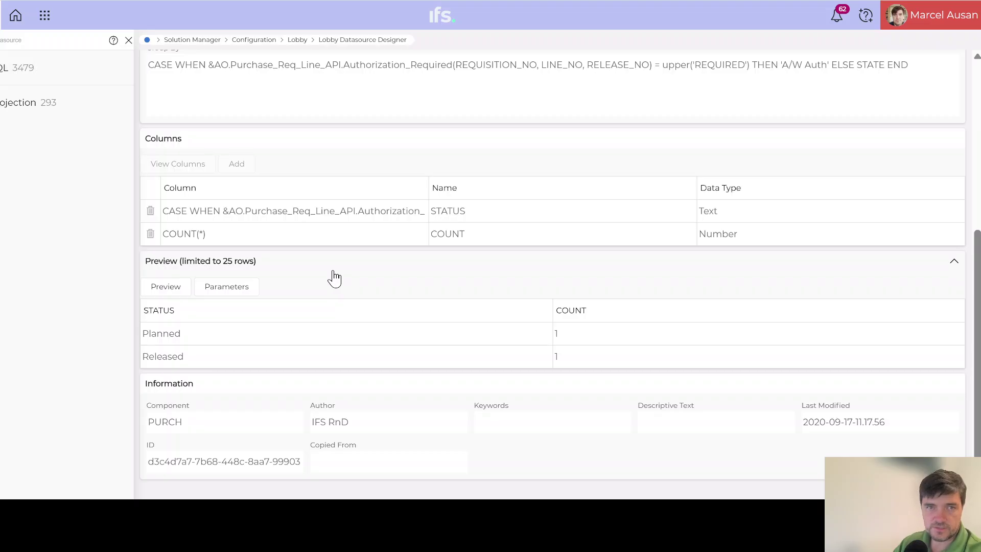
scroll(335, 278, "up", 5)
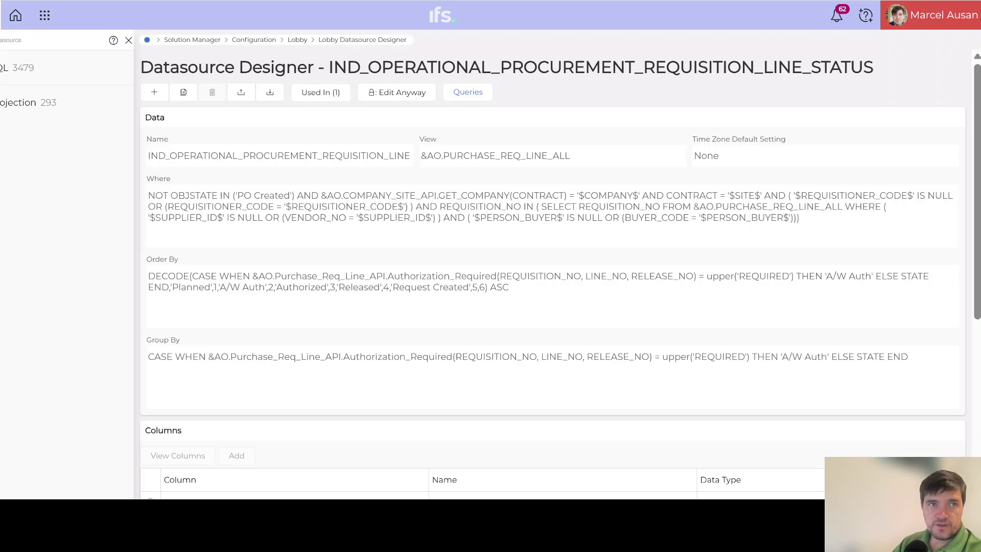
Return to the OPERATIONAL PROCUREMENT lobby and hide the navigation pane to give the lobby the full width.
key("alt+Left")
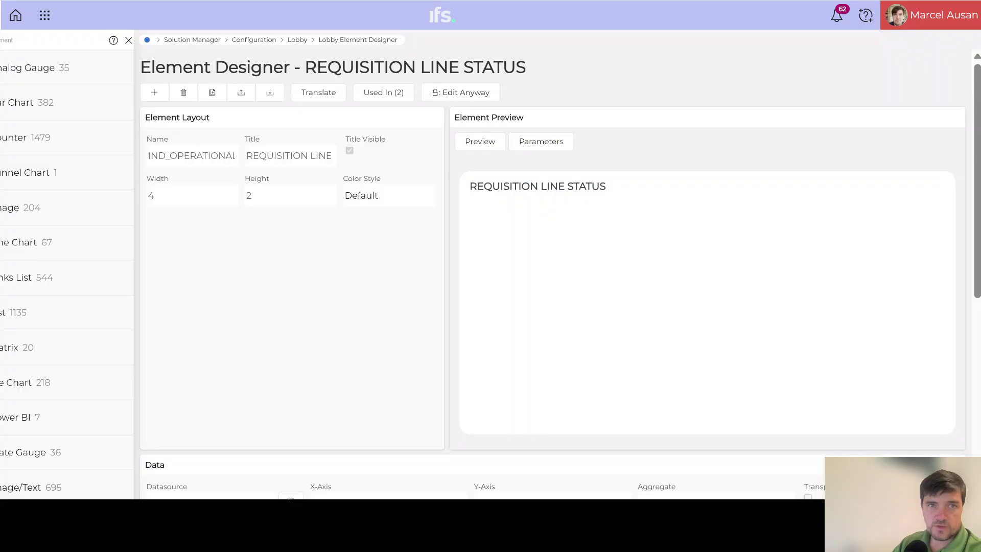
key("alt+Left")
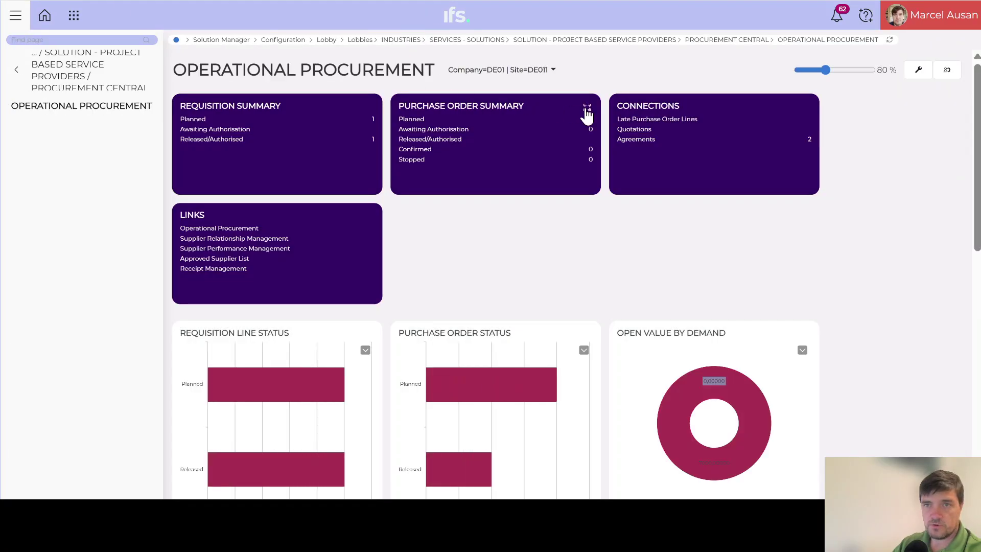
left_click(15, 15)
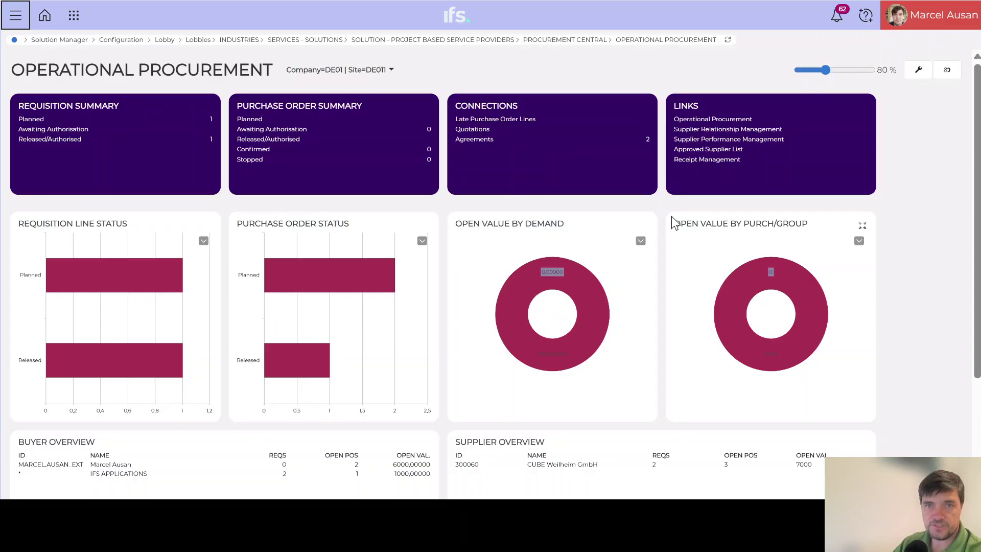